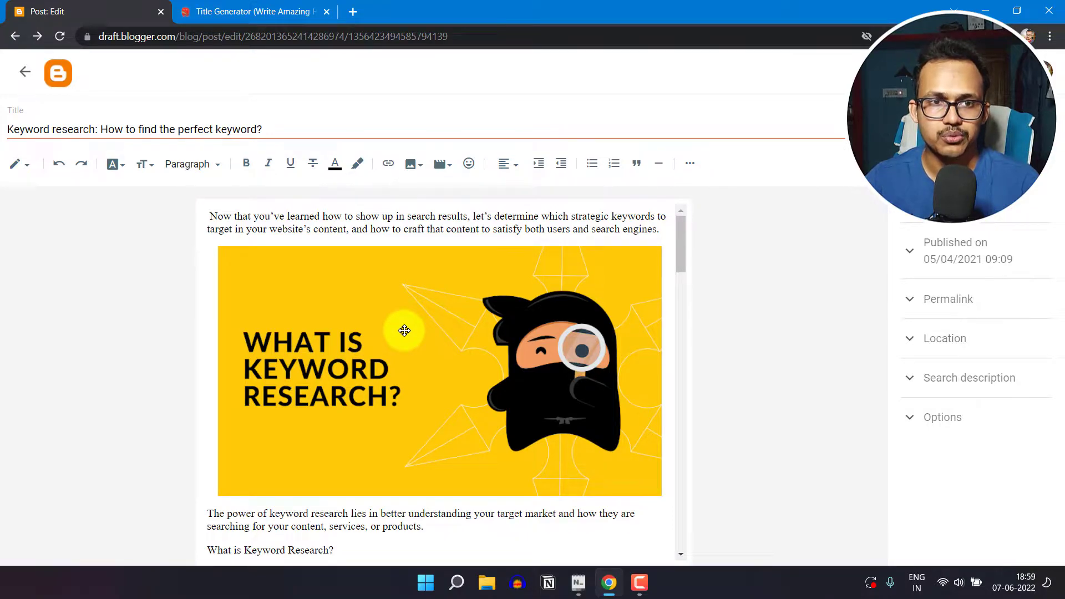
Glance at the title generator page, and highlight the phrase "Keyword research" in the Blogger post's title
click(282, 12)
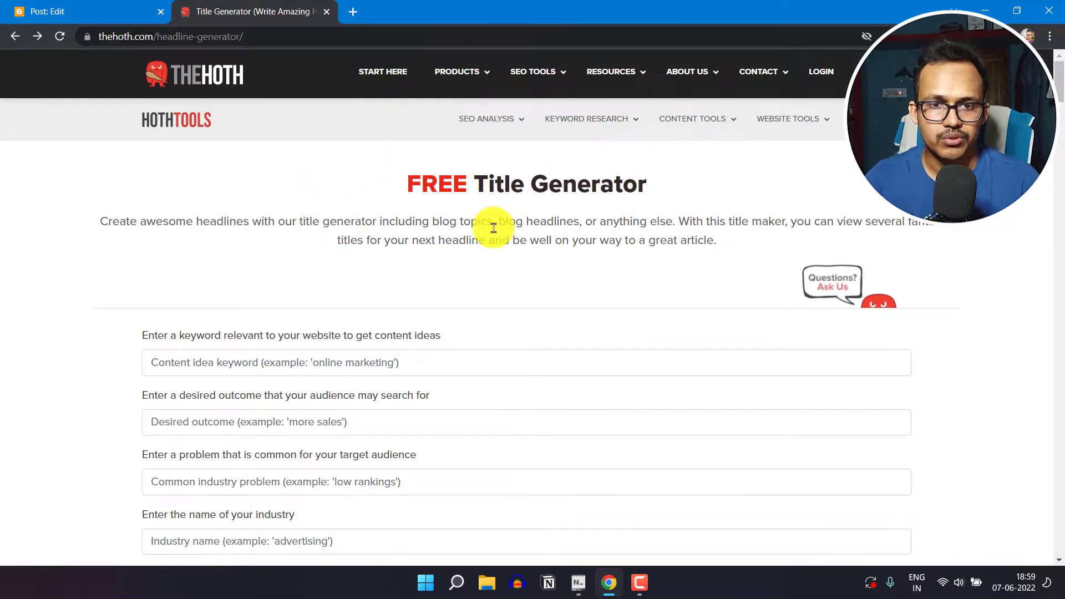
click(69, 10)
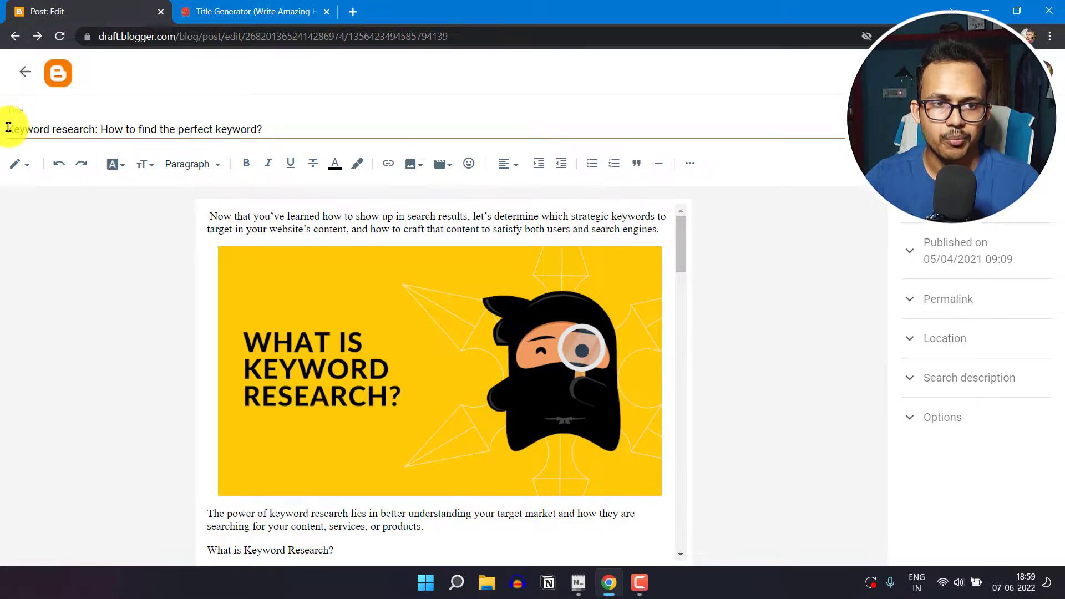
drag(7, 129, 52, 129)
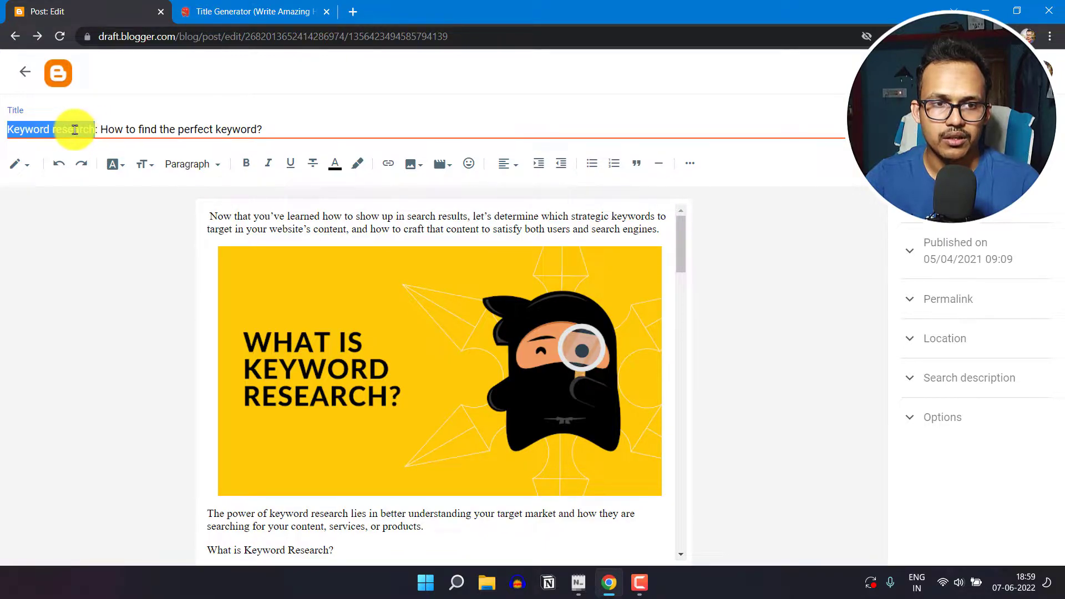
In the HOTH title generator, enter "Keyword research" as the content idea keyword
click(241, 11)
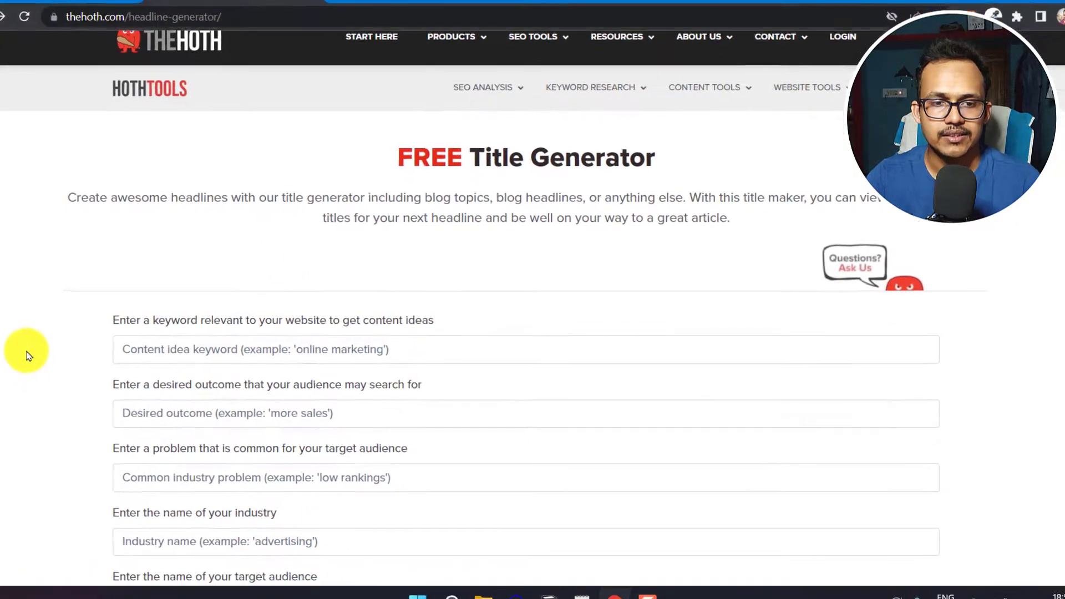
scroll(28, 355, down, 2)
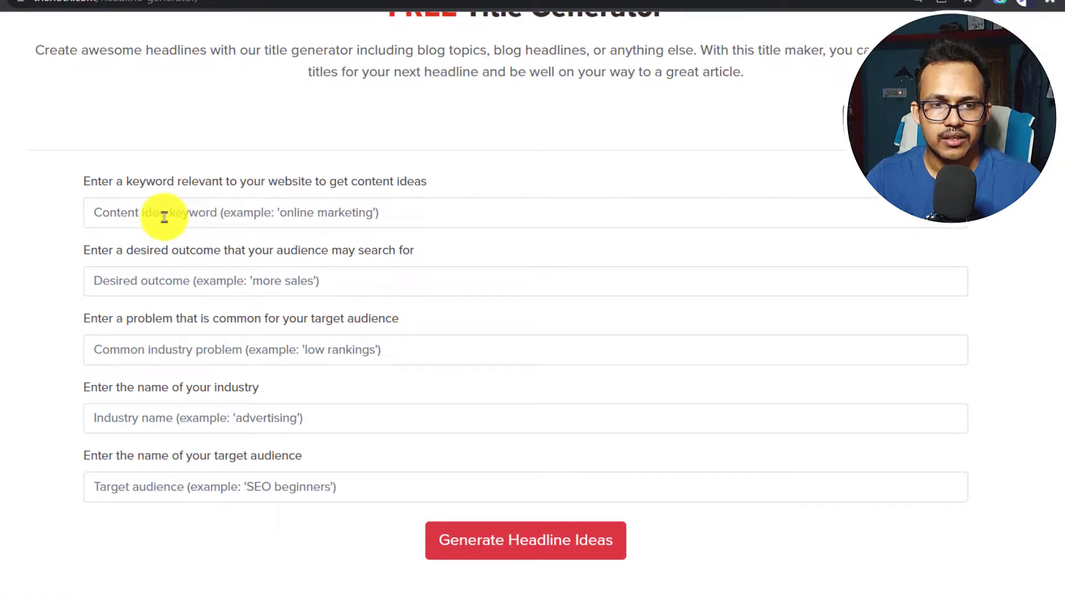
click(187, 211)
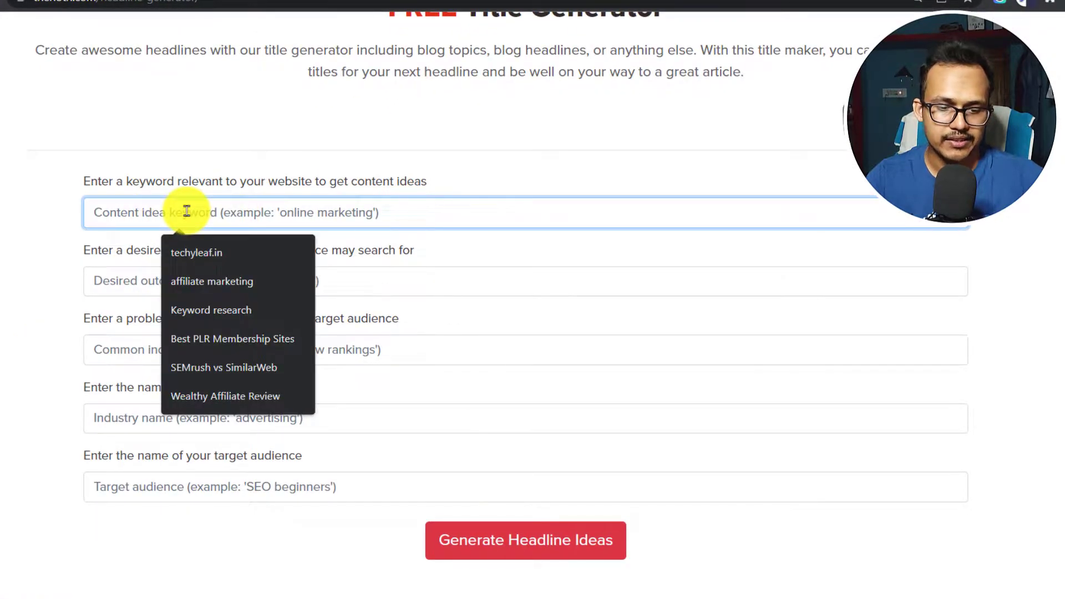
key(Down)
key(Down)
key(Down)
key(Return)
click(26, 307)
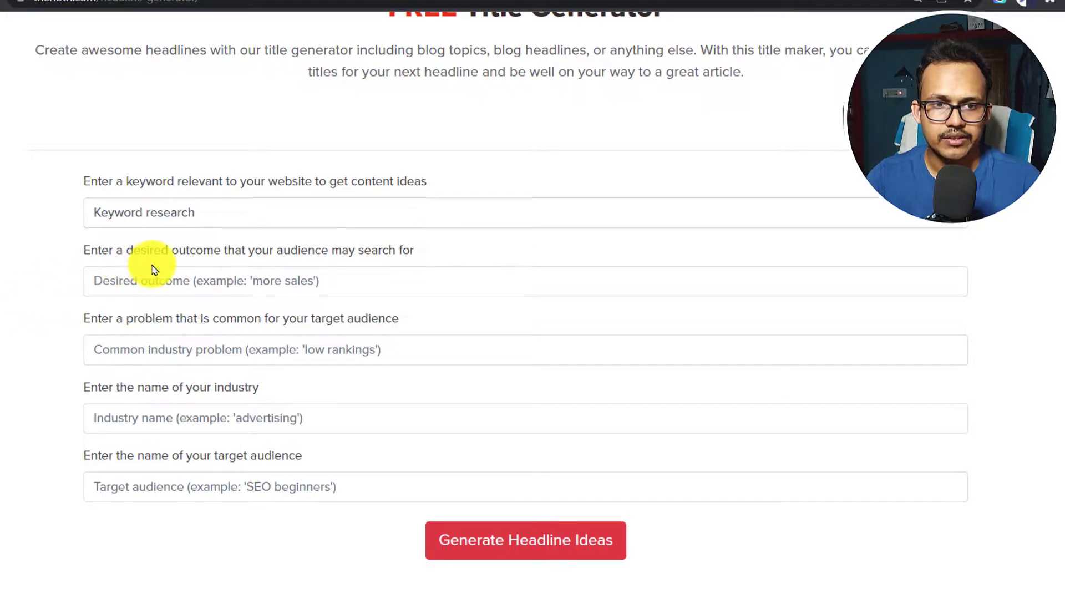
Enter "SEO" as the desired outcome the audience may search for
click(266, 284)
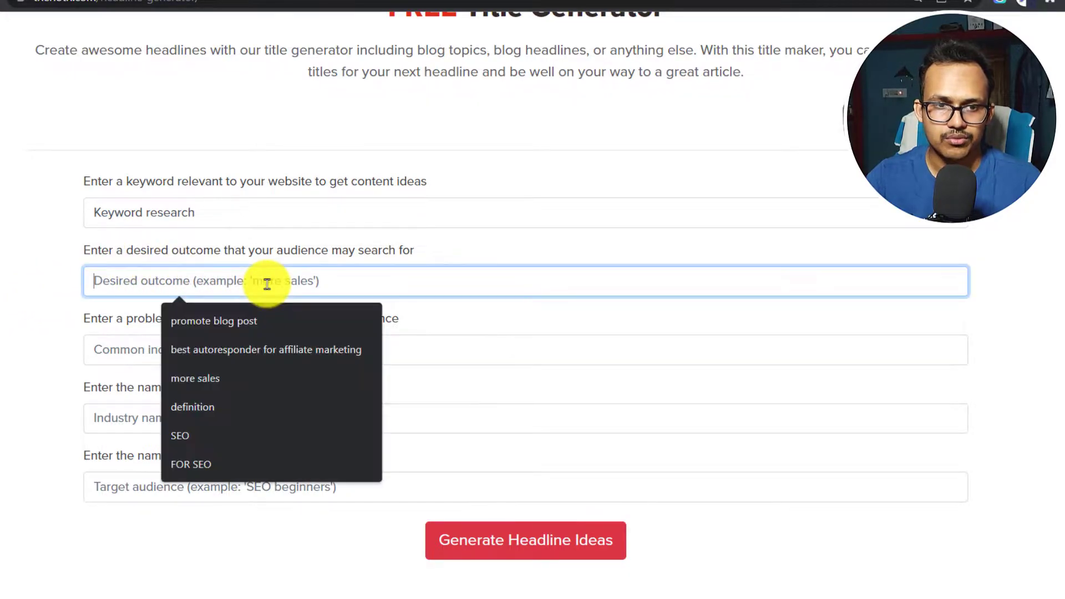
text(FO)
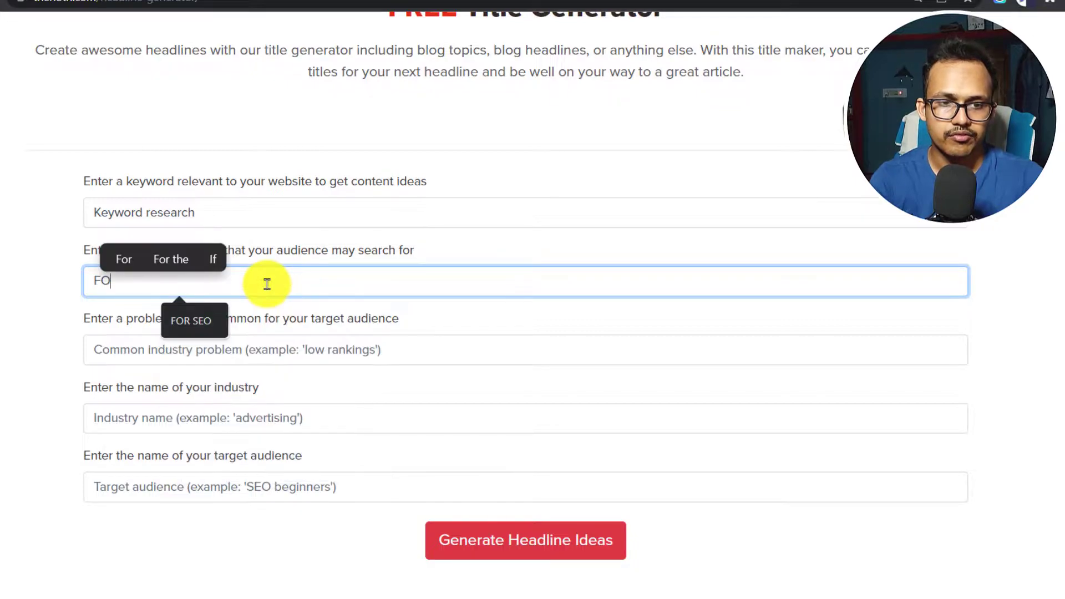
text(R SEO)
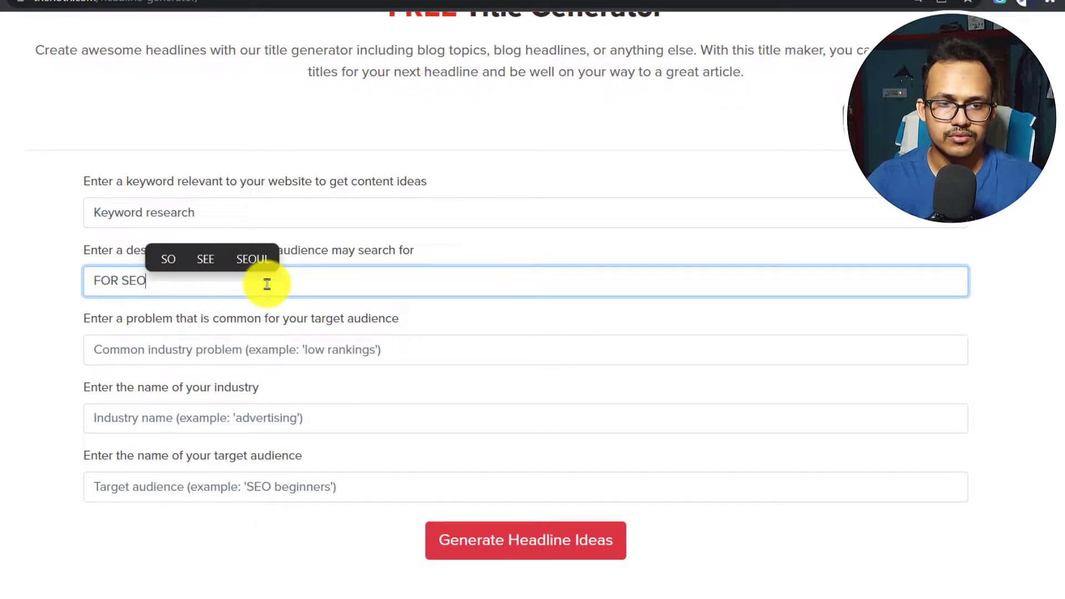
double_click(140, 290)
click(125, 284)
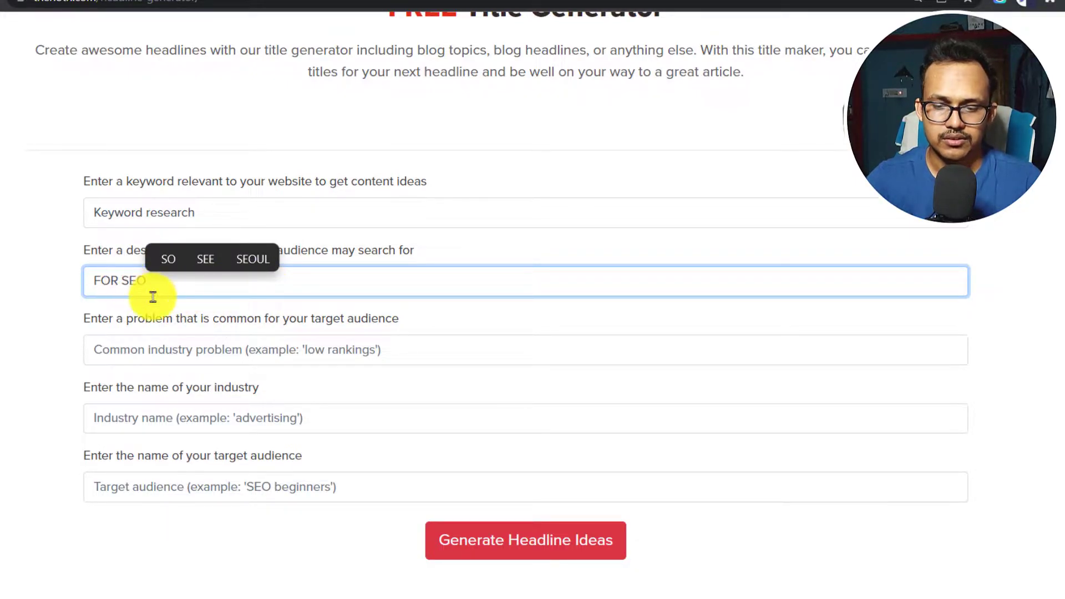
key(BackSpace)
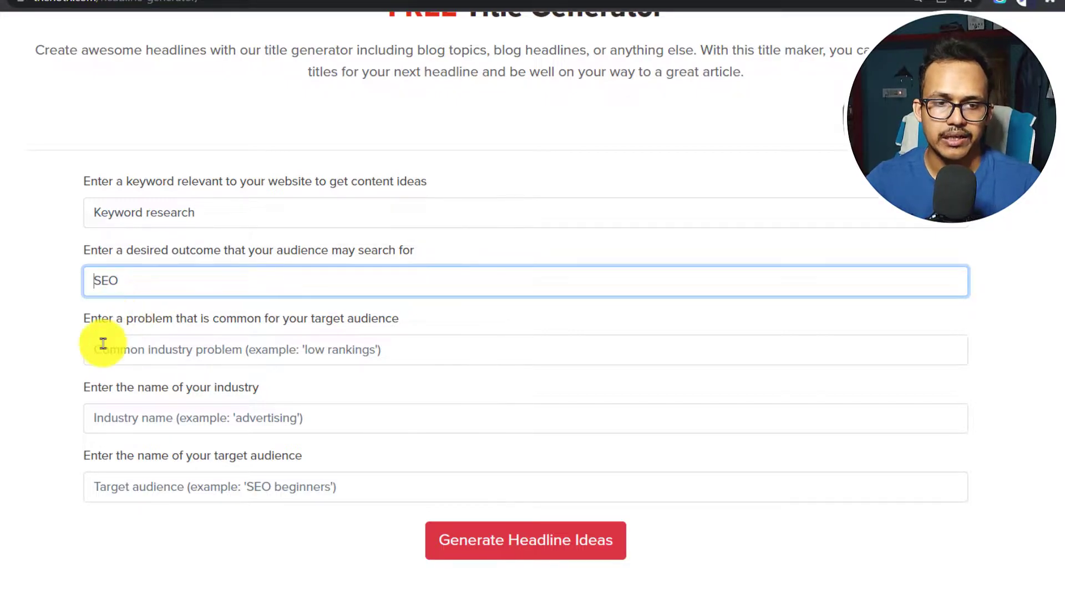
Enter "Find keywords" as the problem common to the target audience
click(134, 352)
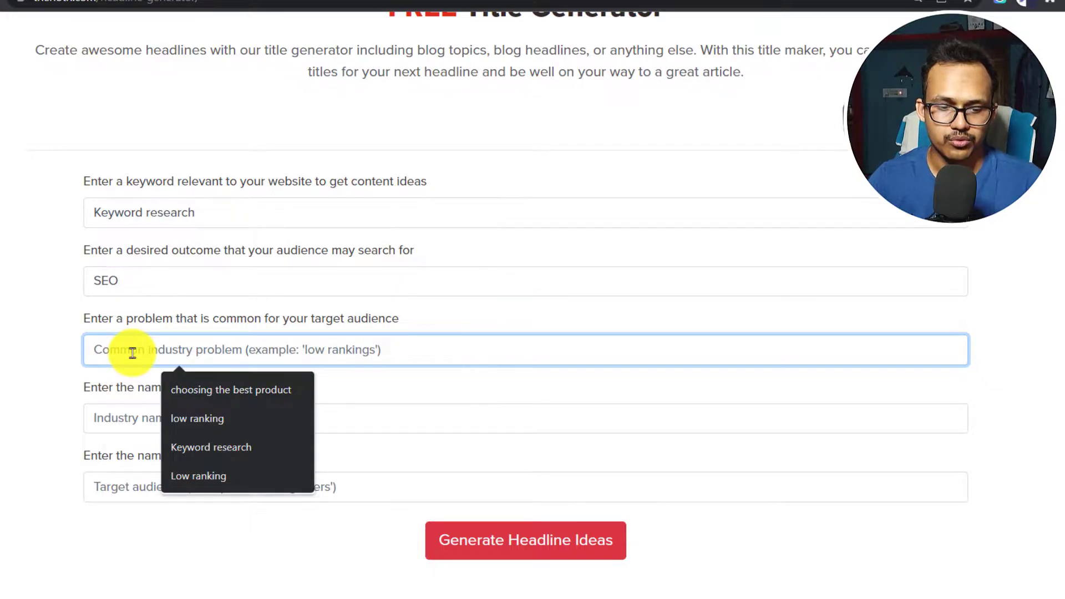
text(Find keyw)
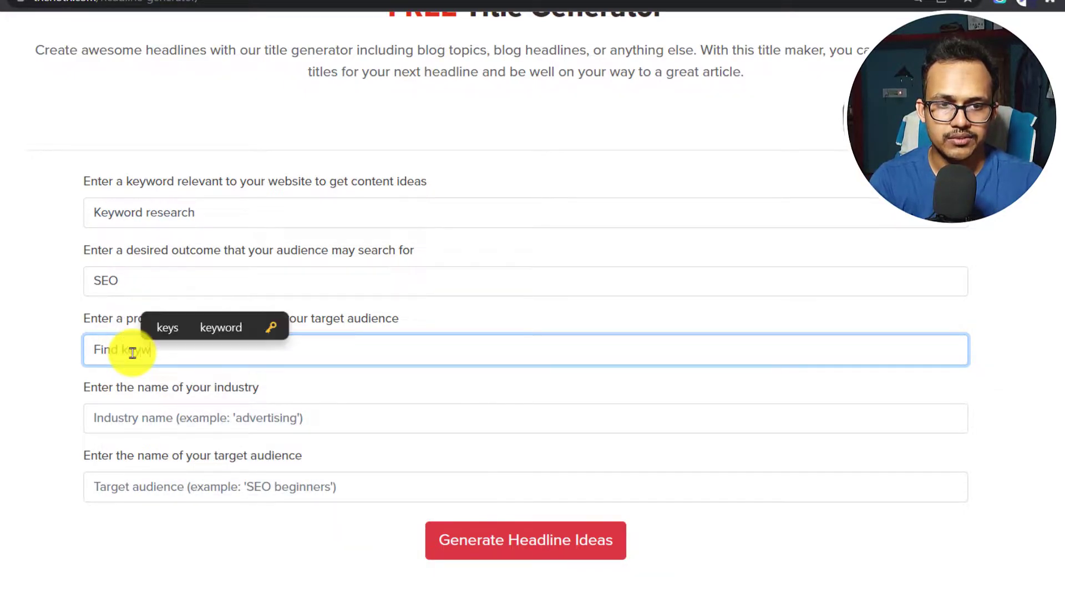
text(ords)
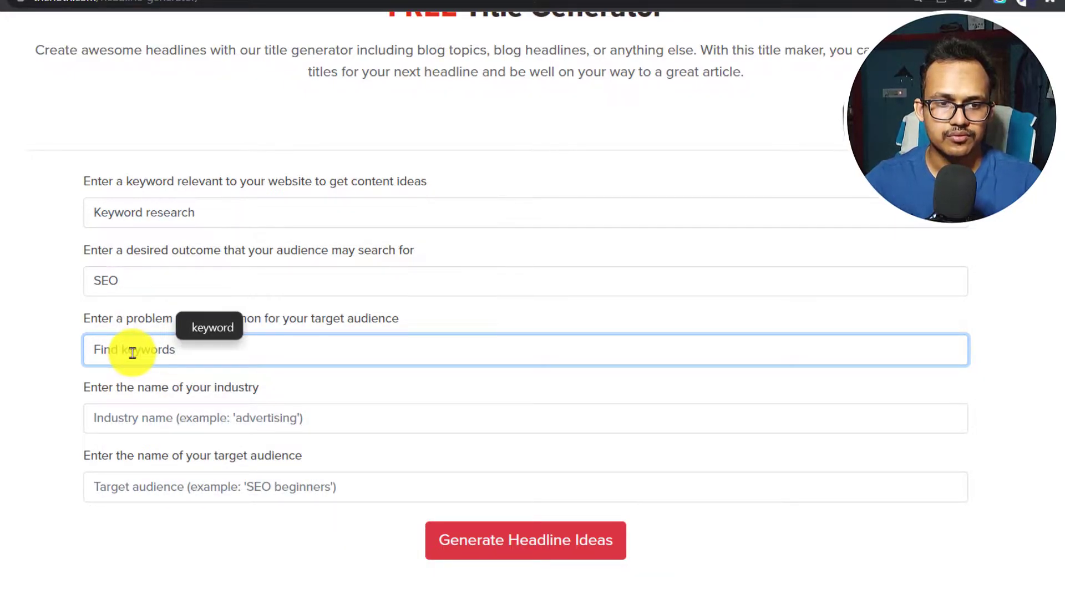
Set the industry name to "marketing" and the target audience to "SEO beginners"
click(48, 420)
click(147, 418)
click(194, 459)
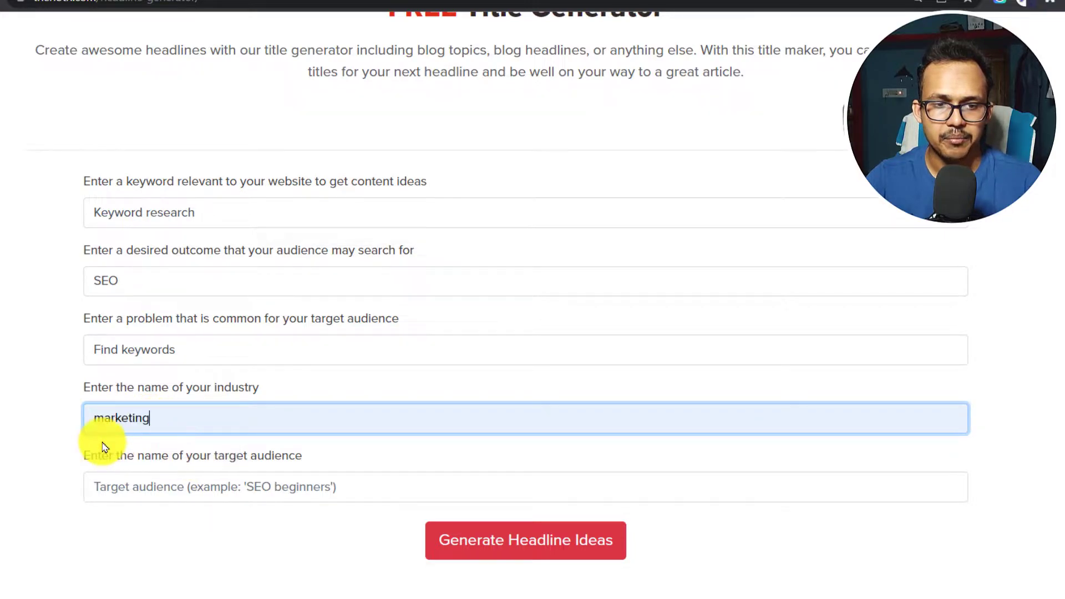
click(34, 450)
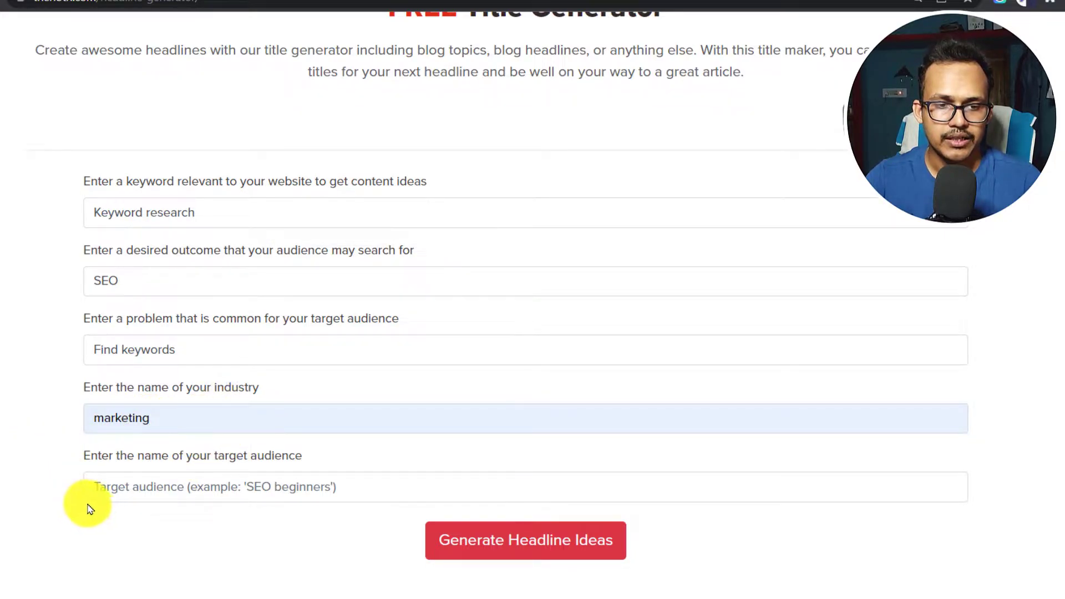
click(135, 494)
click(209, 527)
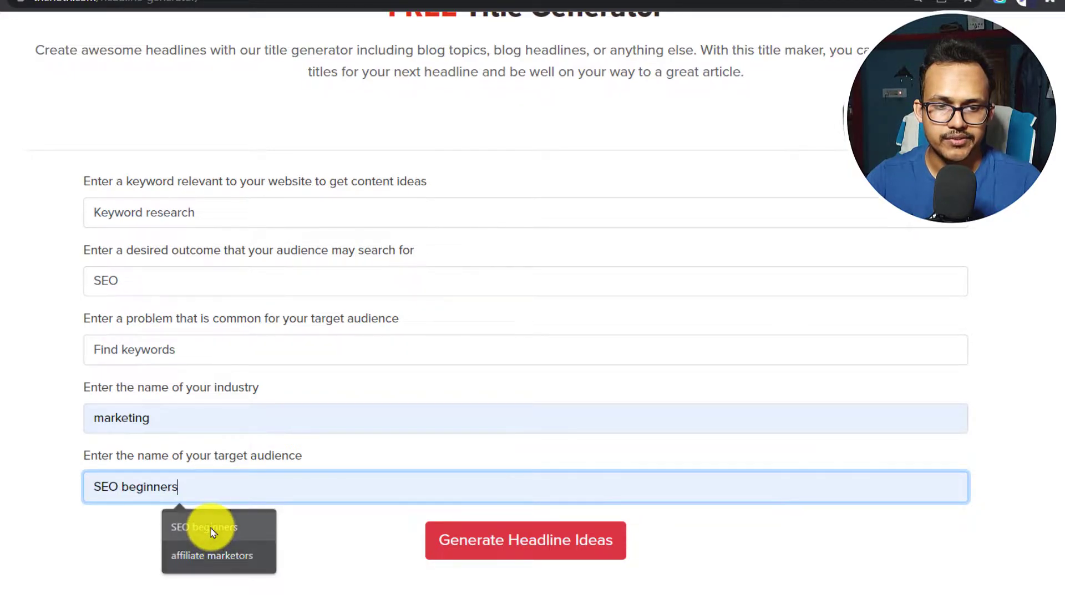
Generate headline ideas from the completed title generator form
click(537, 541)
scroll(998, 392, down, 7)
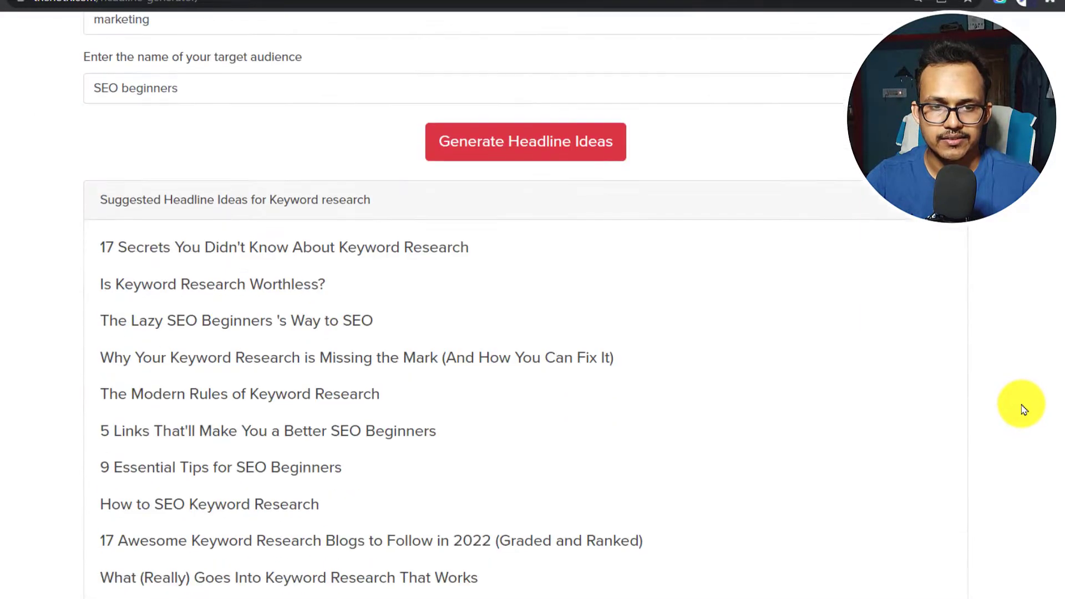
scroll(984, 322, down, 2)
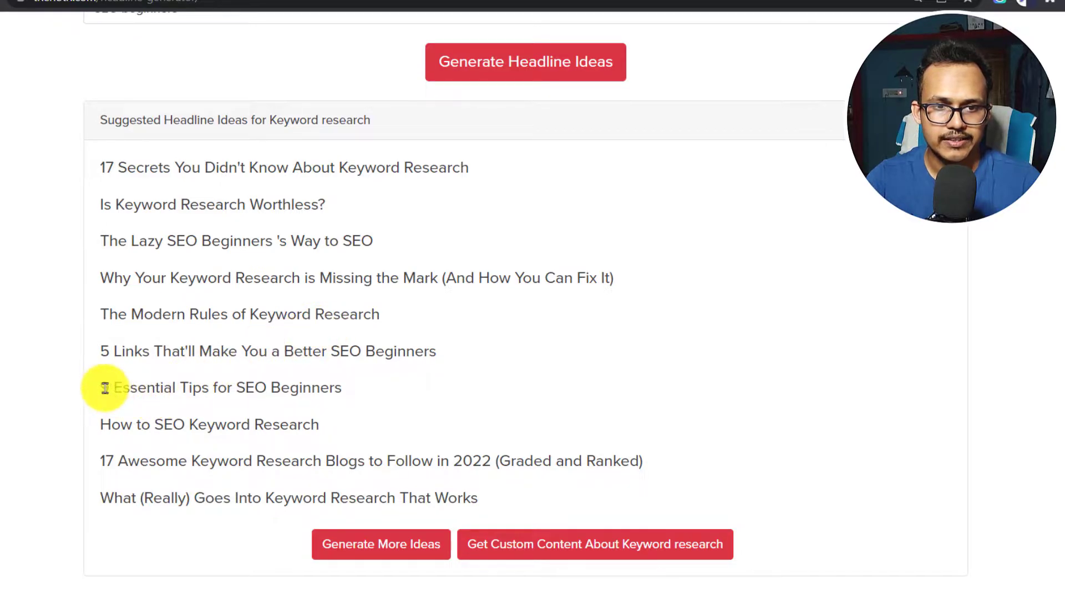
Review the suggested headlines for keyword research, highlighting individual candidates to compare them as post titles
drag(105, 388, 369, 397)
click(315, 407)
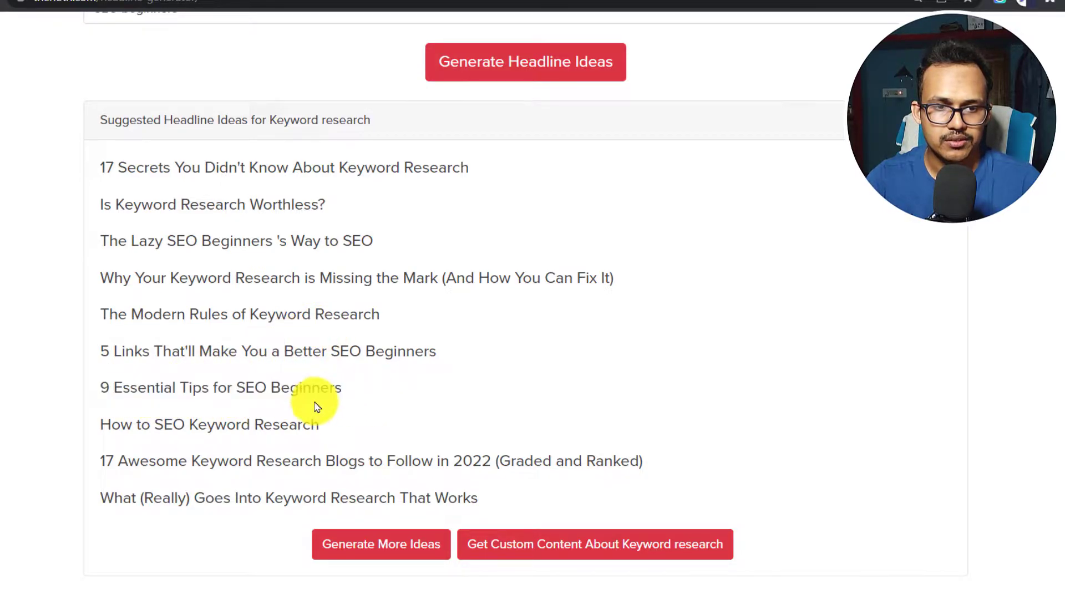
drag(100, 424, 347, 431)
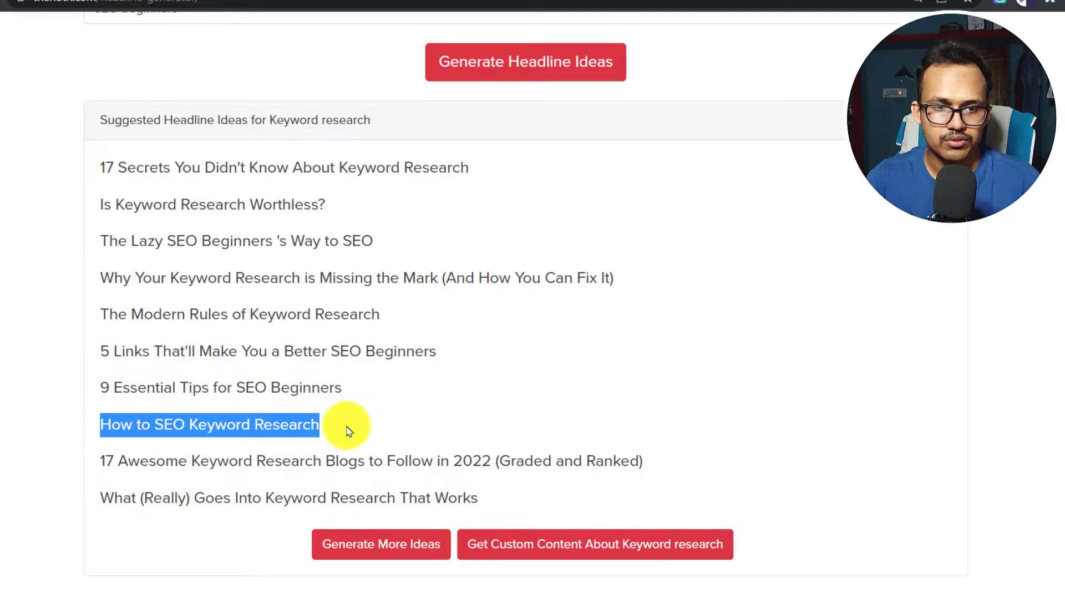
click(355, 427)
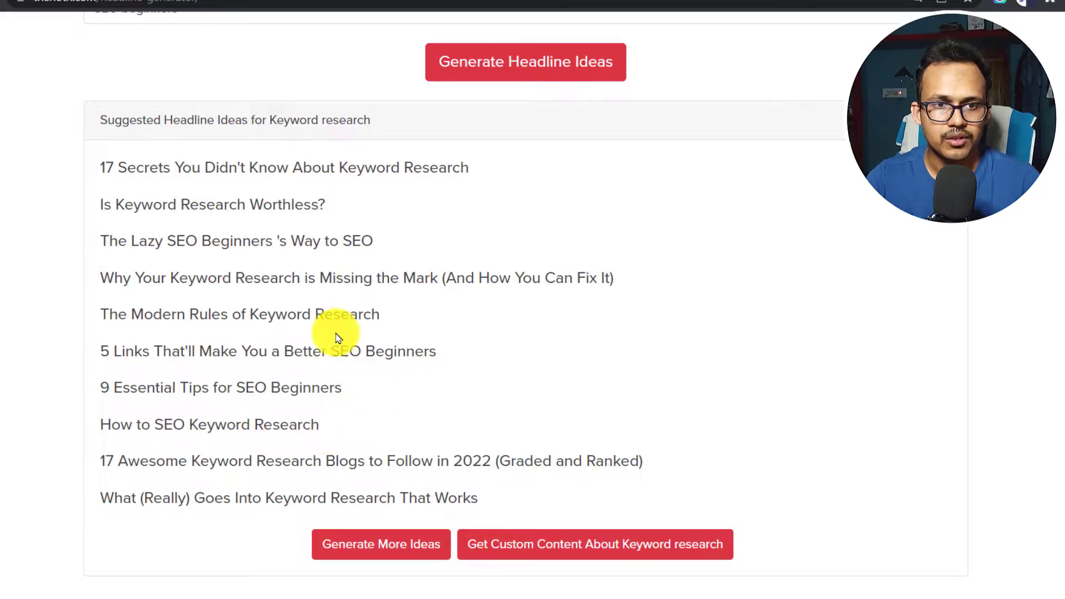
drag(102, 169, 481, 189)
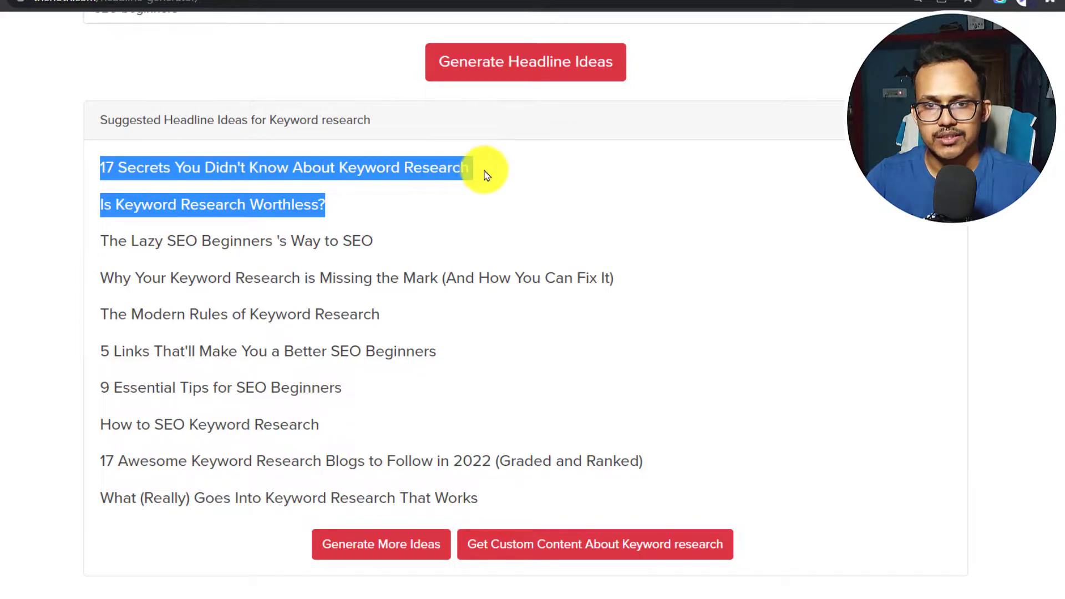
Copy the suggestion "17 Secrets You Didn't Know About Keyword Research" and replace the Blogger post's title with it
scroll(492, 222, up, 3)
double_click(438, 327)
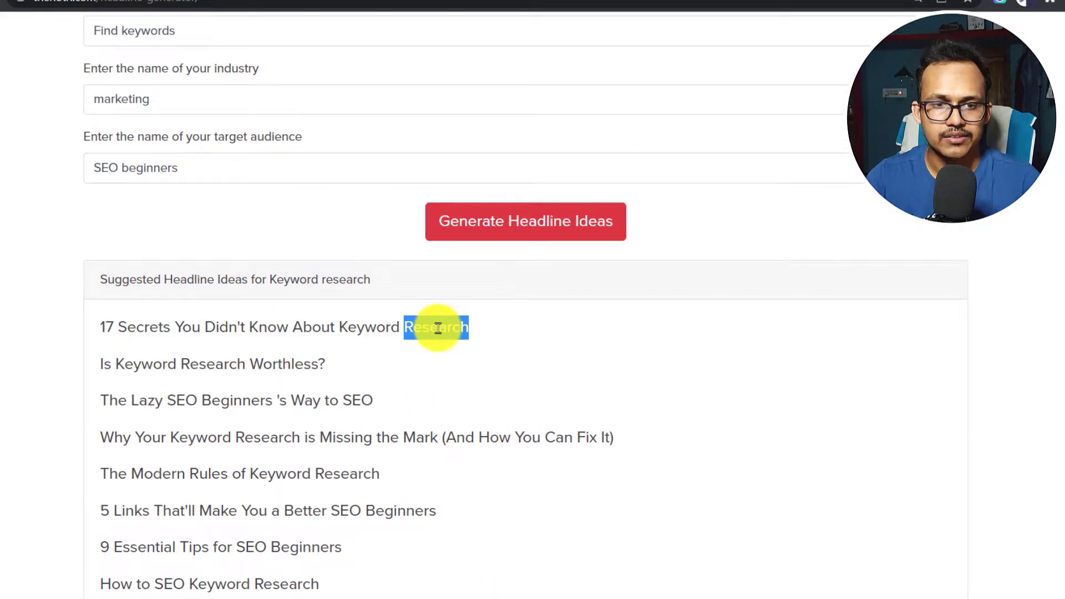
triple_click(437, 328)
key(ctrl+c)
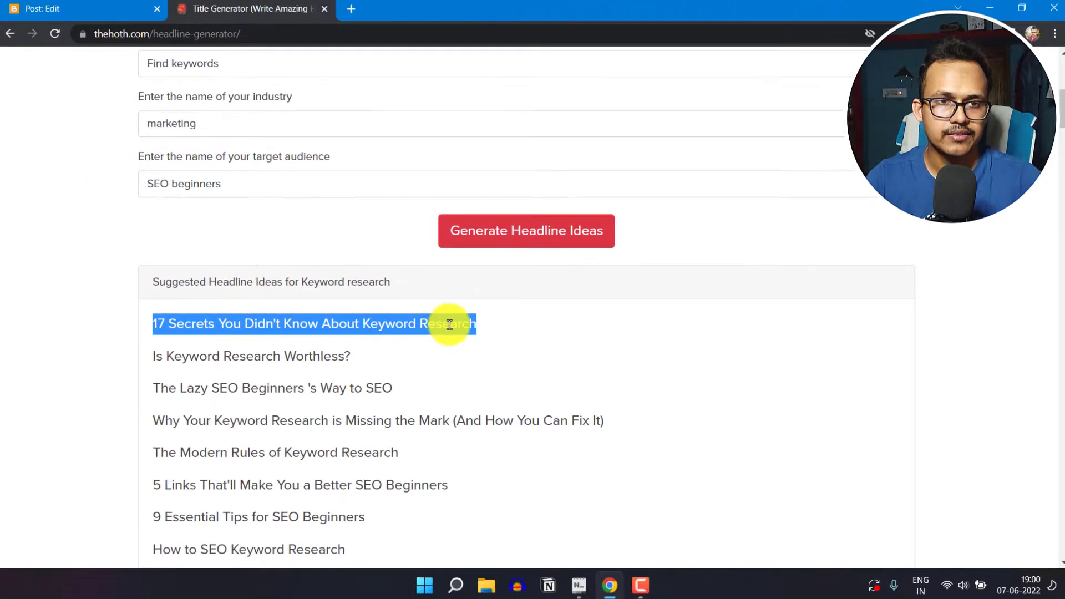
click(61, 5)
click(202, 136)
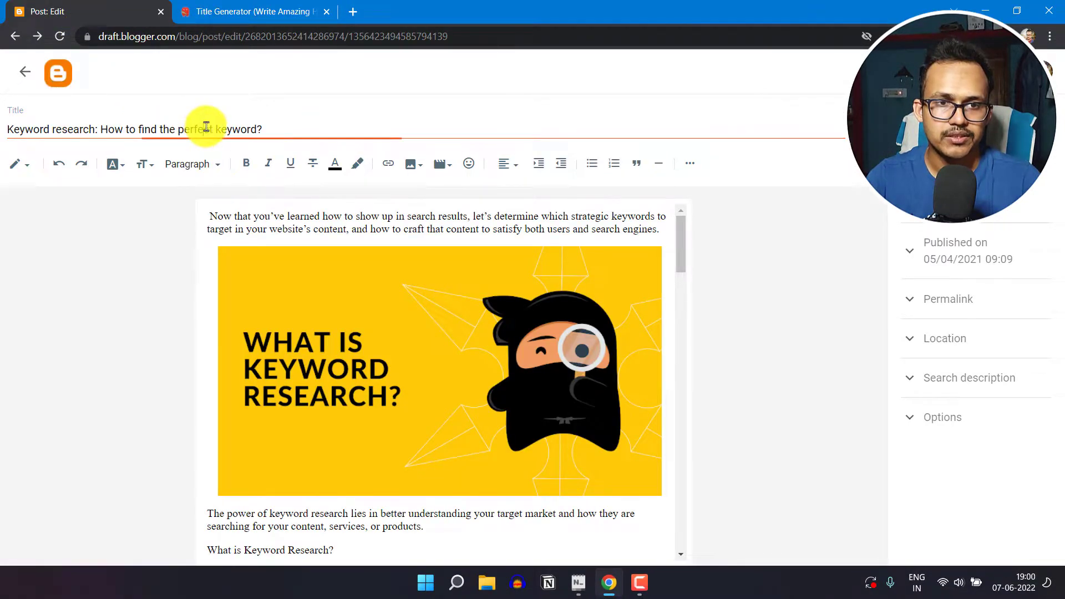
triple_click(207, 126)
key(ctrl+v)
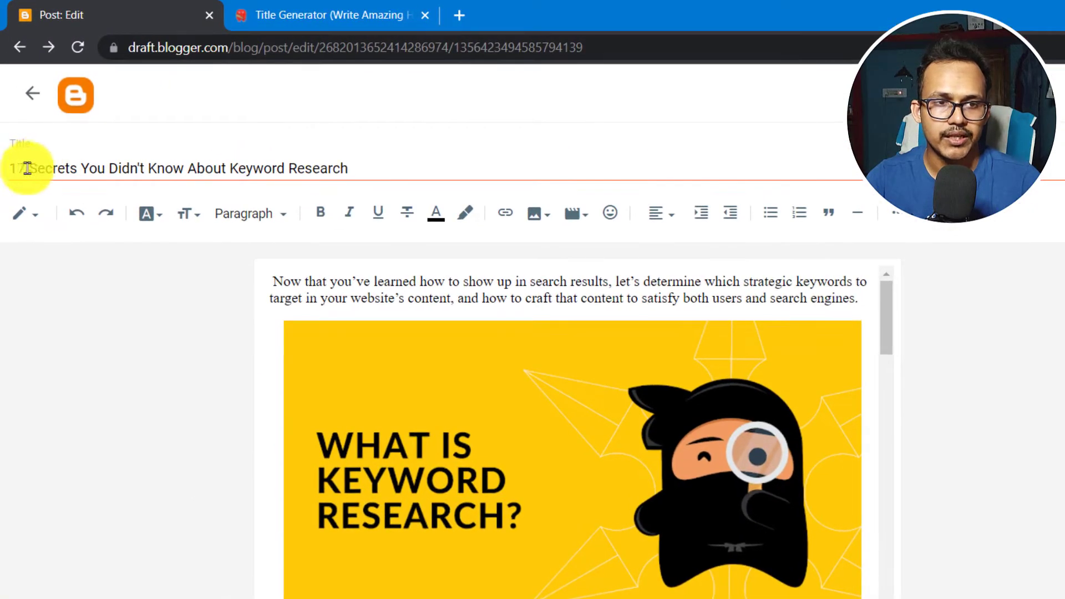
Change the number at the start of the post title to 7
click(26, 168)
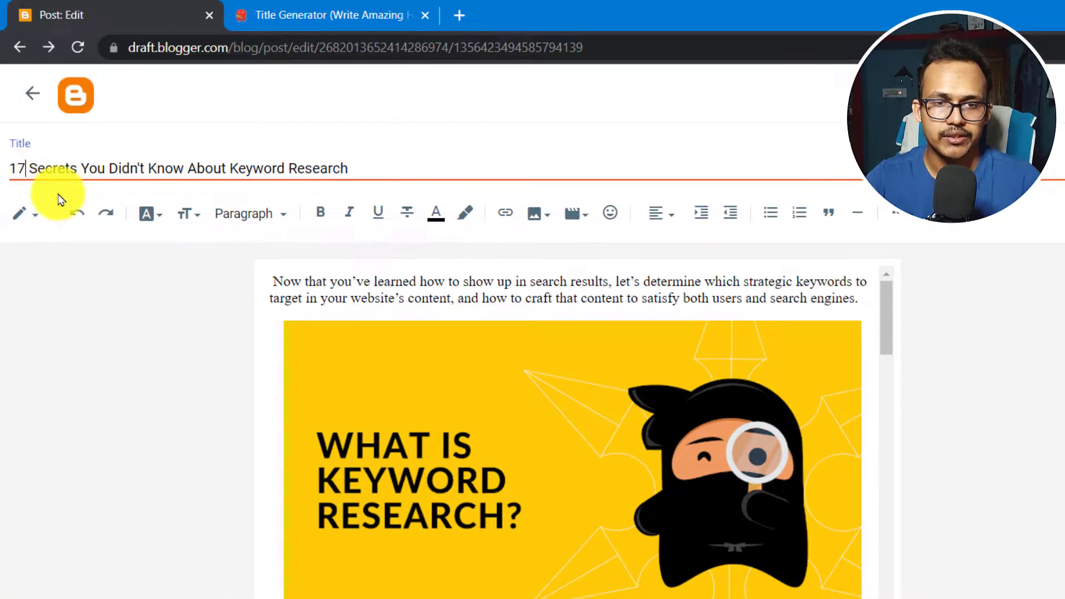
key(BackSpace)
key(BackSpace)
text(7)
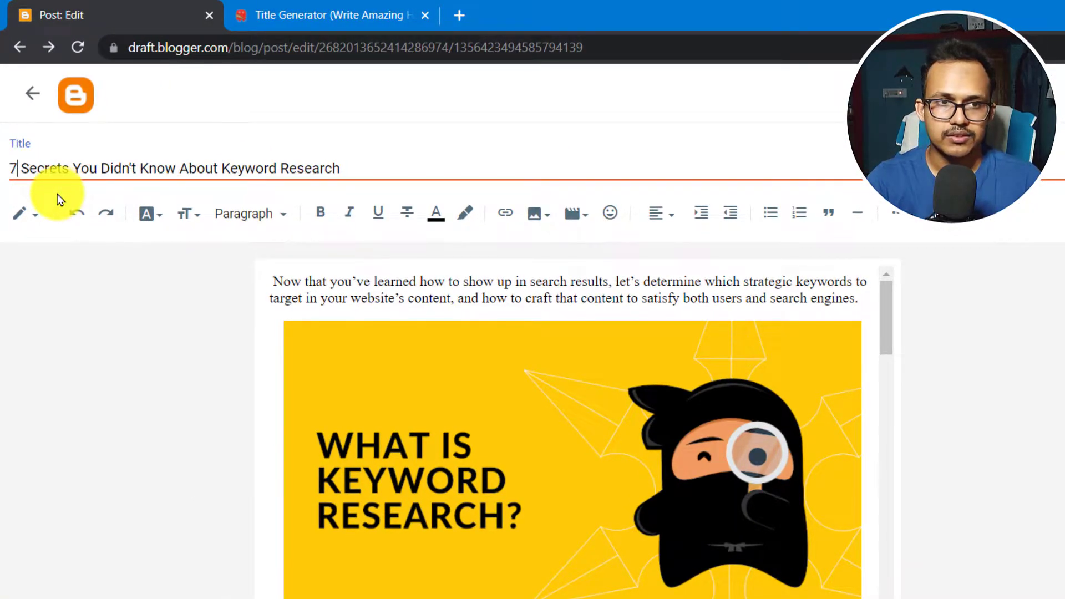
click(92, 293)
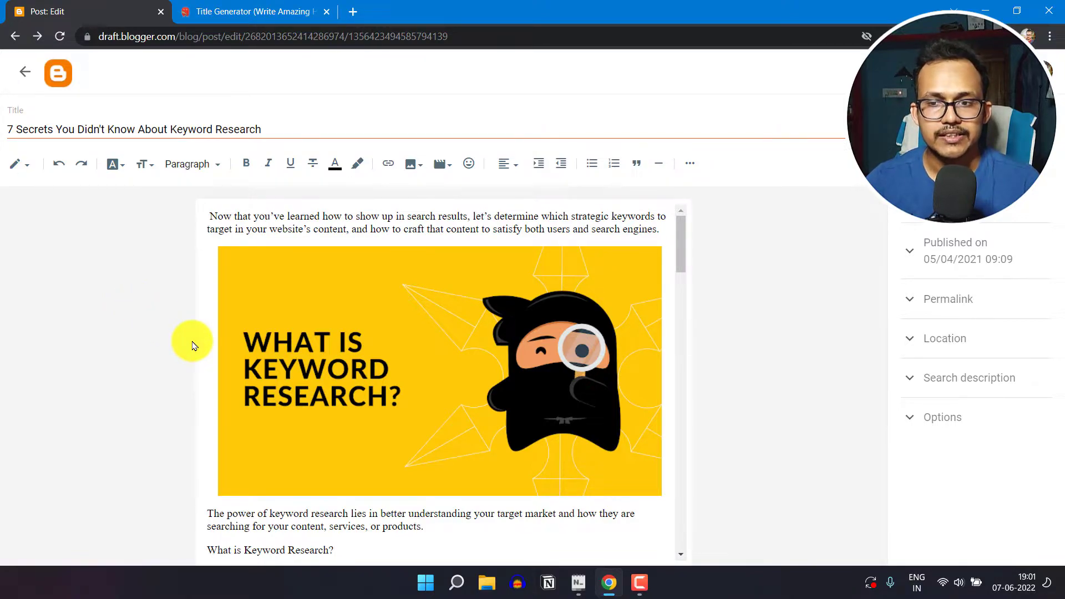
Show the post's search description field, and search Google for "keyword research" in a new browser tab
click(909, 375)
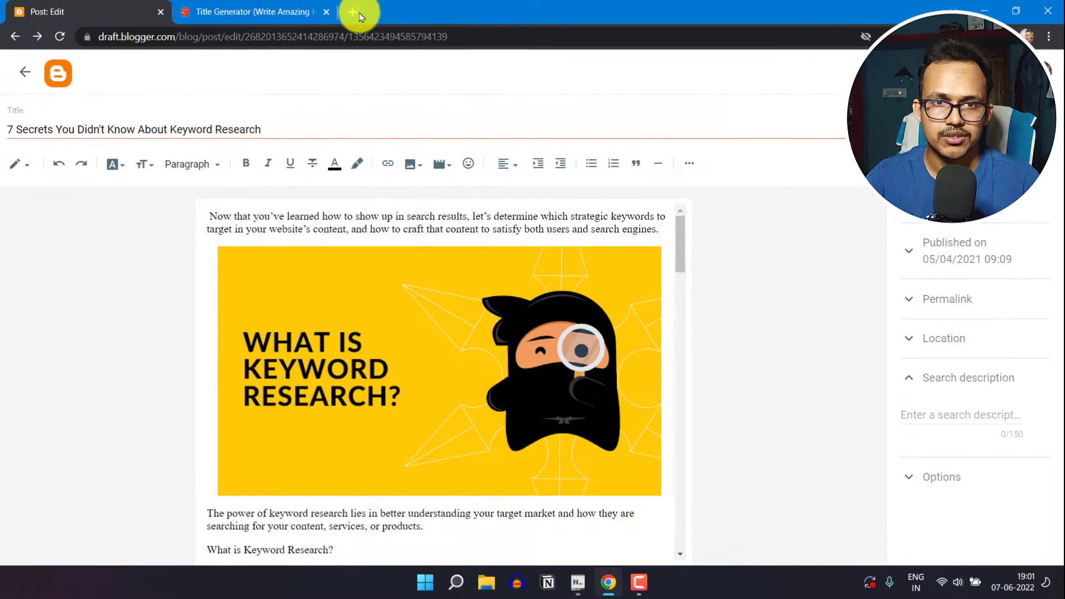
click(356, 12)
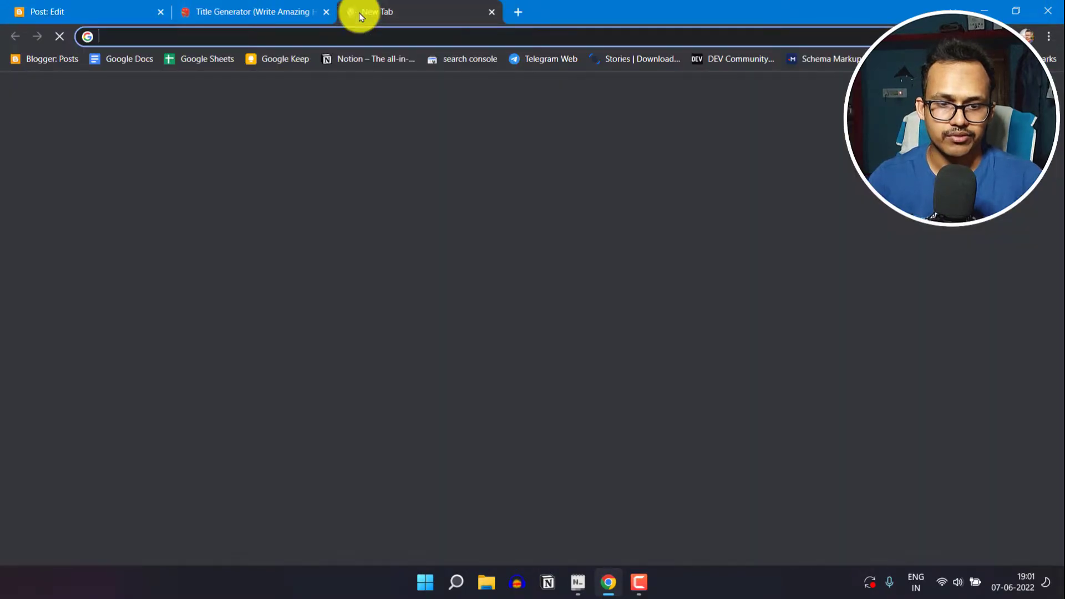
text(keyw)
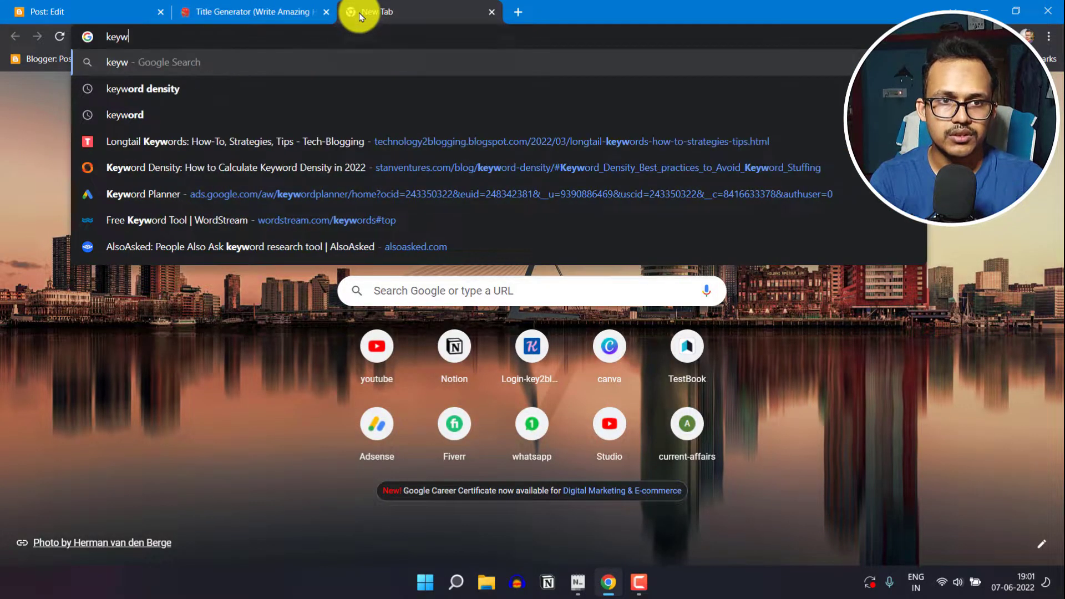
text(ord research)
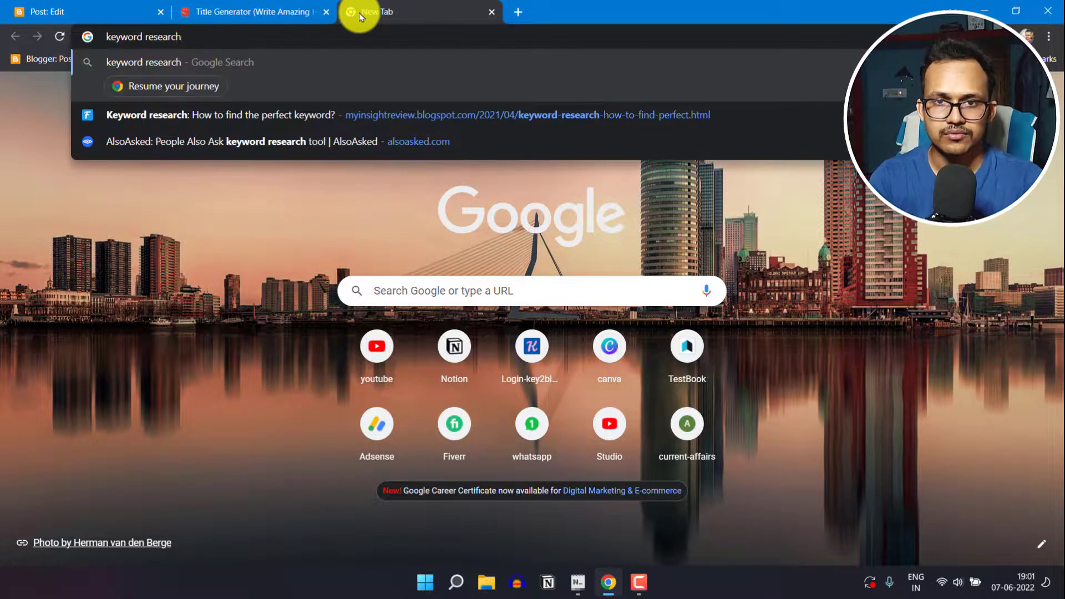
key(Return)
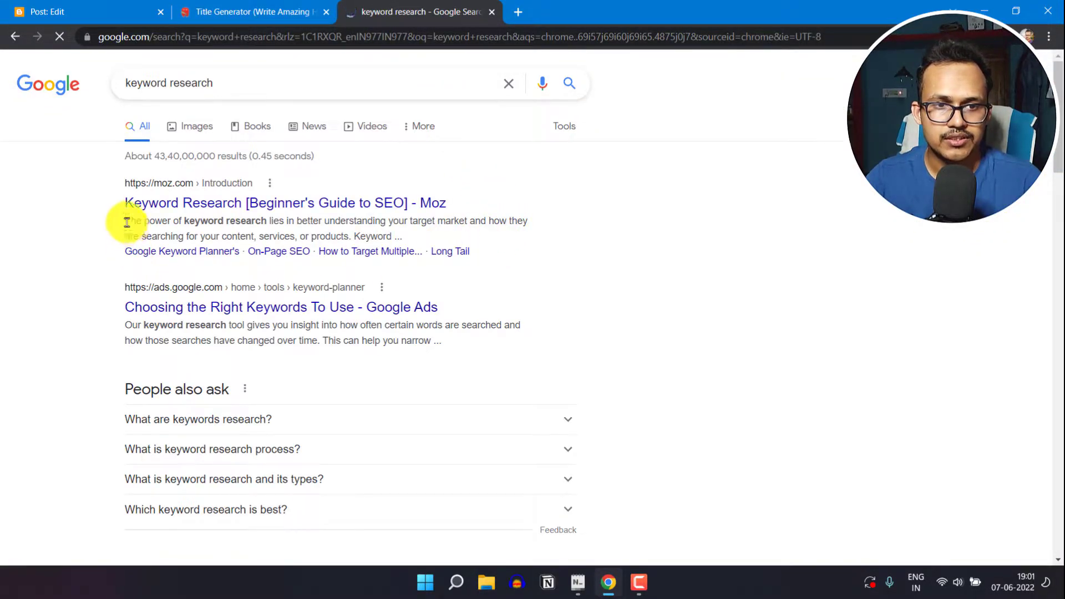
Examine how the Google results for keyword research word their descriptions, highlighting the Moz, Google Ads and HubSpot snippets
drag(127, 222, 401, 236)
click(635, 208)
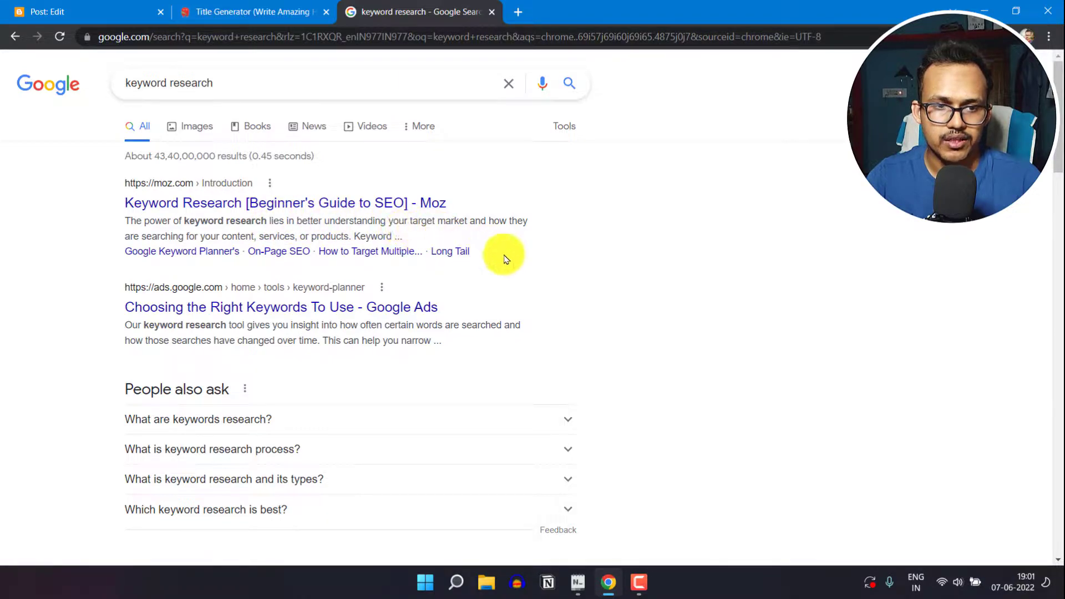
drag(128, 328, 232, 335)
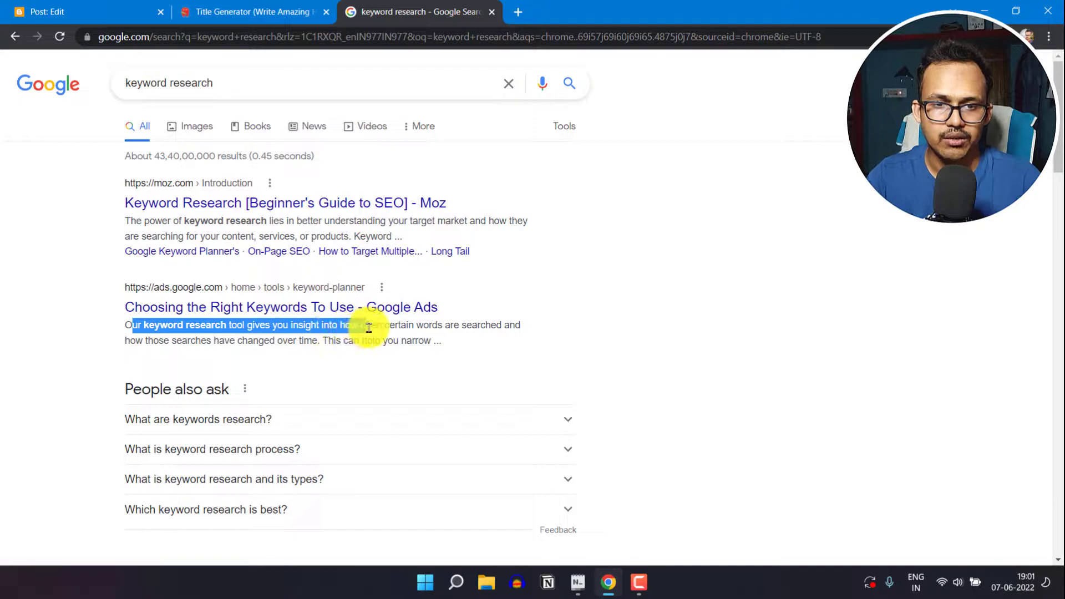
click(630, 290)
scroll(716, 344, down, 5)
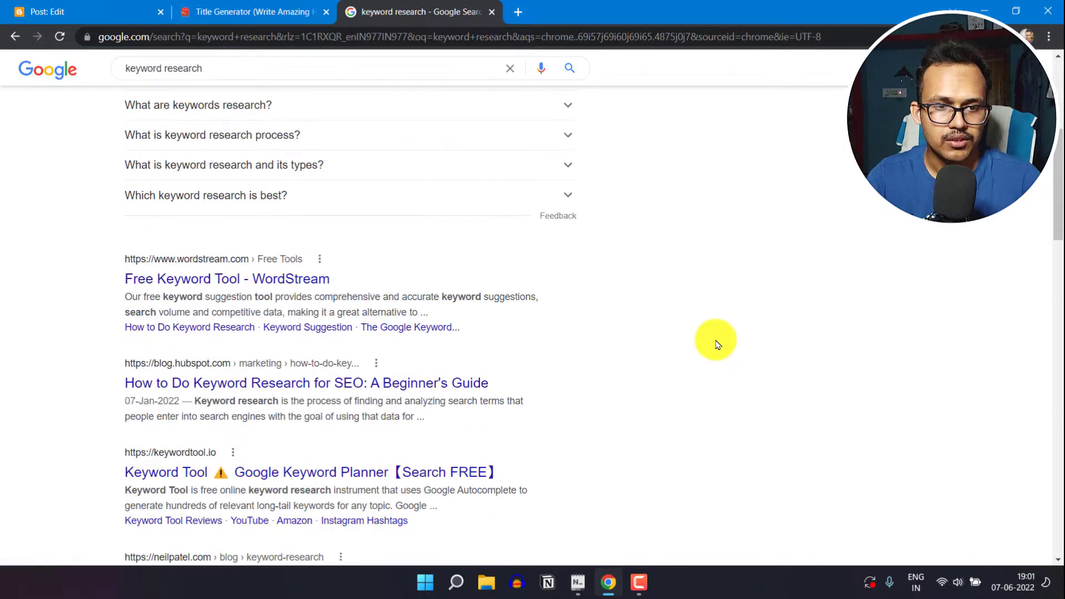
scroll(728, 305, down, 2)
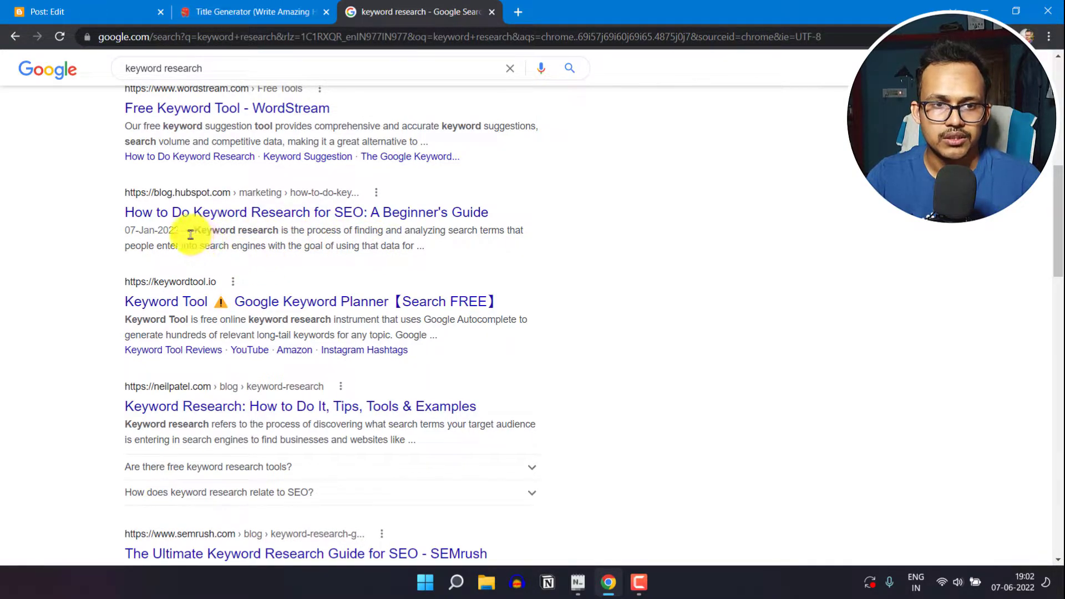
drag(223, 233, 459, 252)
click(559, 249)
scroll(654, 264, down, 1)
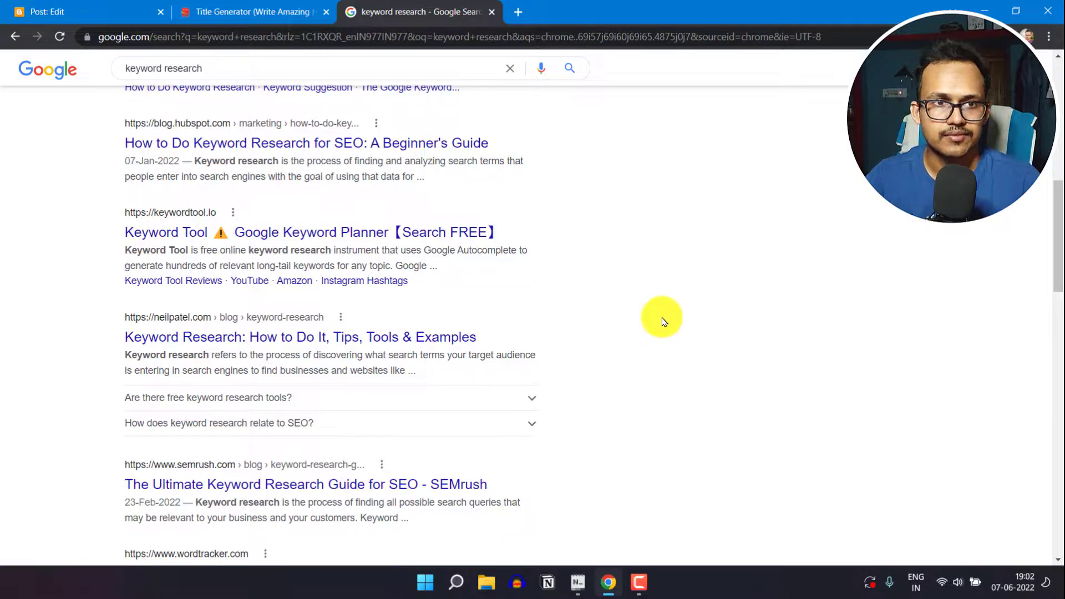
Return to the Blogger post and compare its automatic permalink with the custom one, leaving the custom permalink selected
click(45, 9)
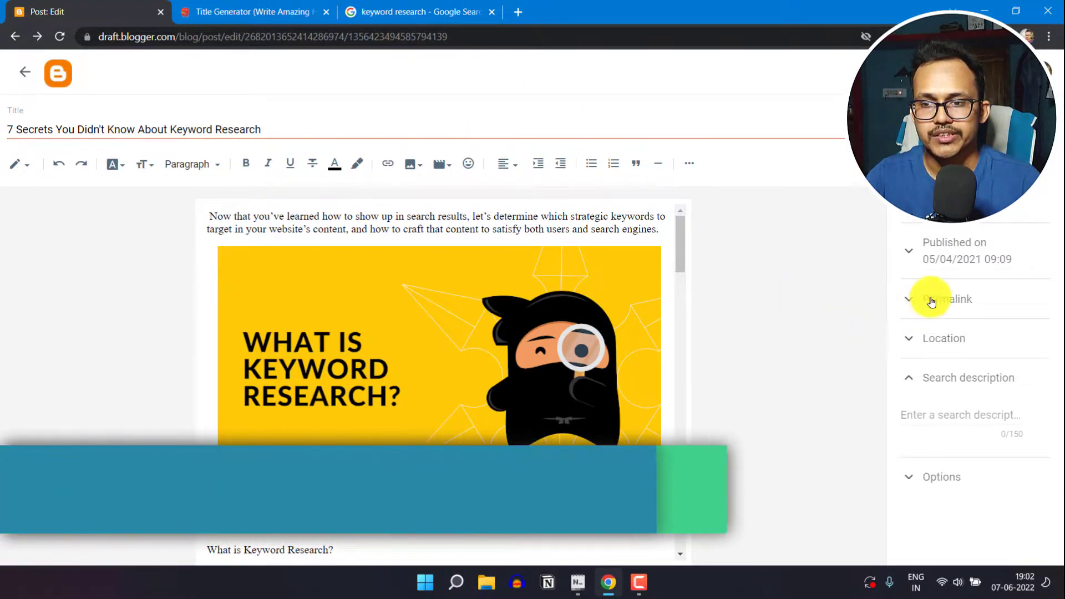
click(931, 302)
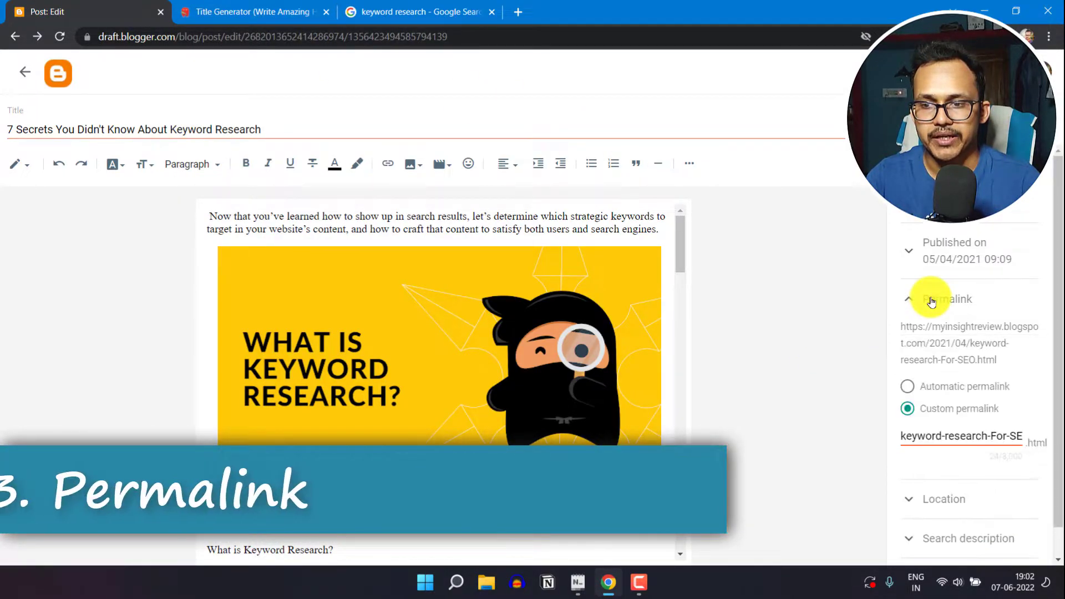
click(908, 388)
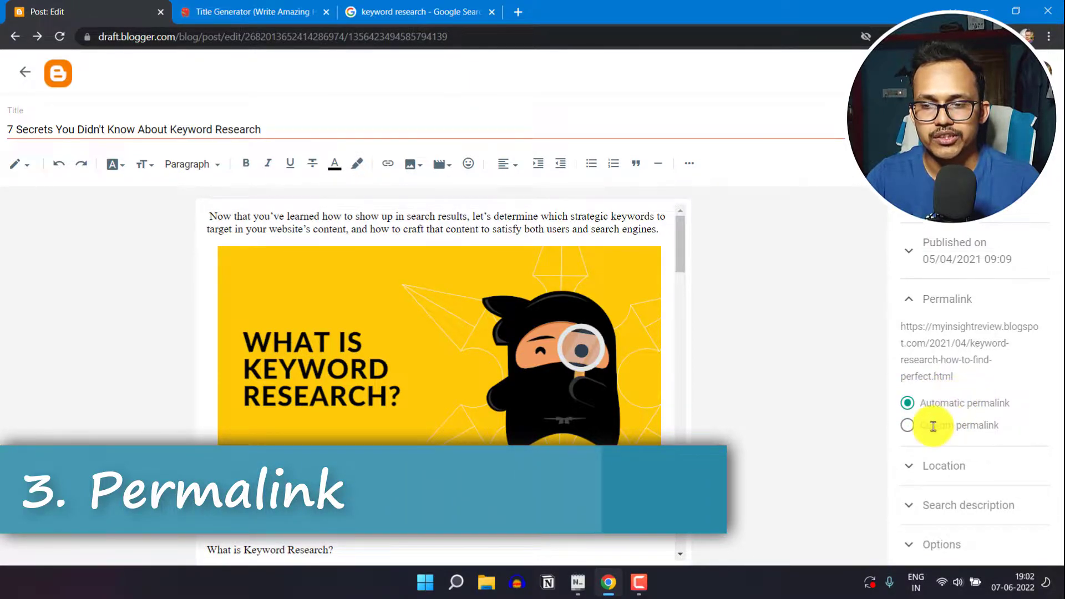
click(908, 426)
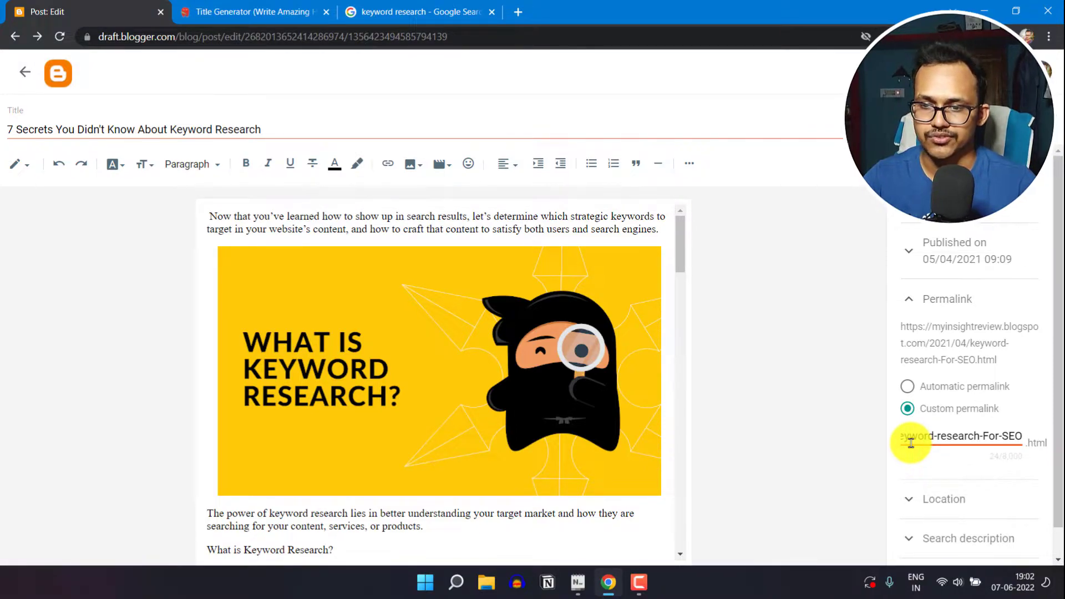
click(918, 302)
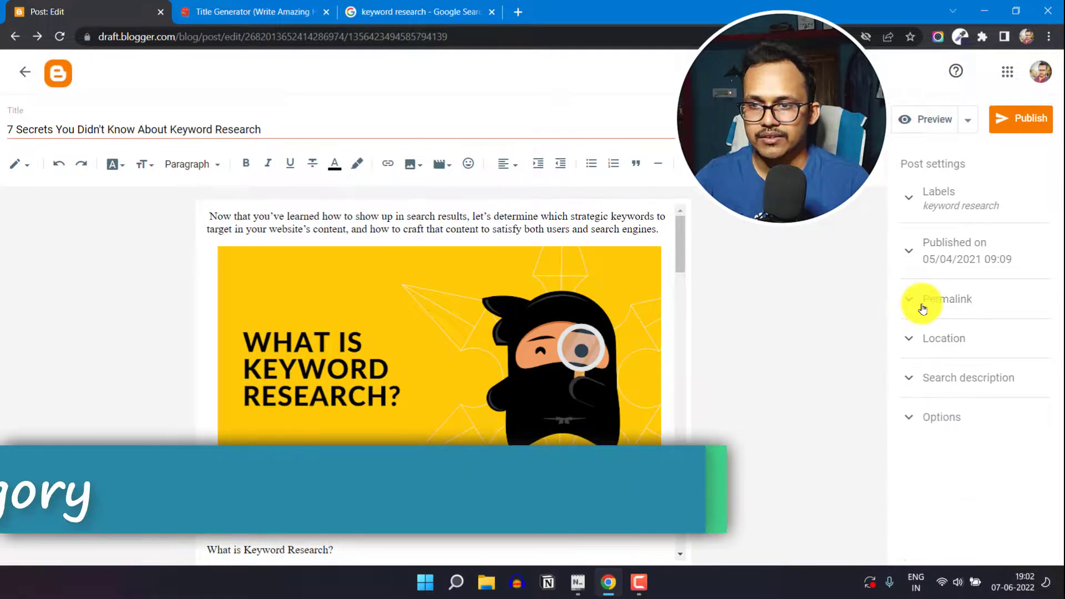
Review the post's labels and the suggested labels available to add, and close the label settings
click(914, 196)
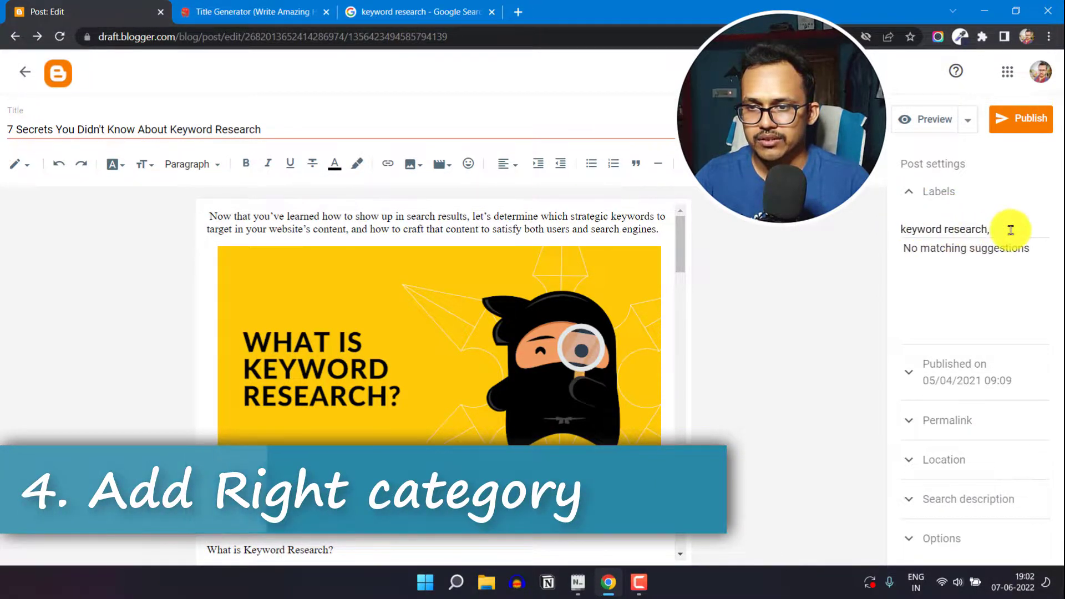
click(960, 228)
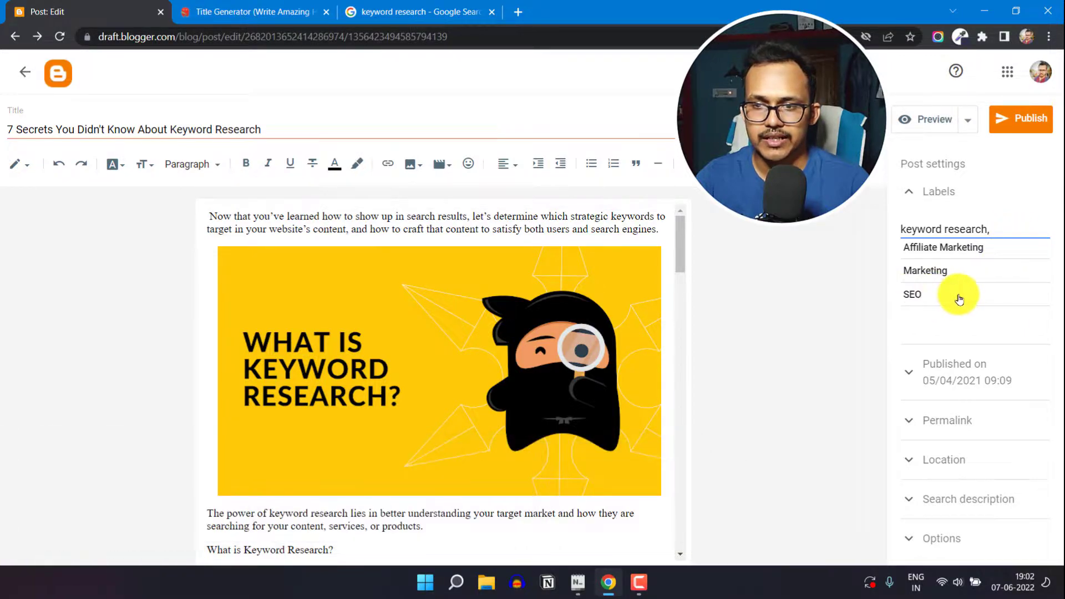
click(915, 203)
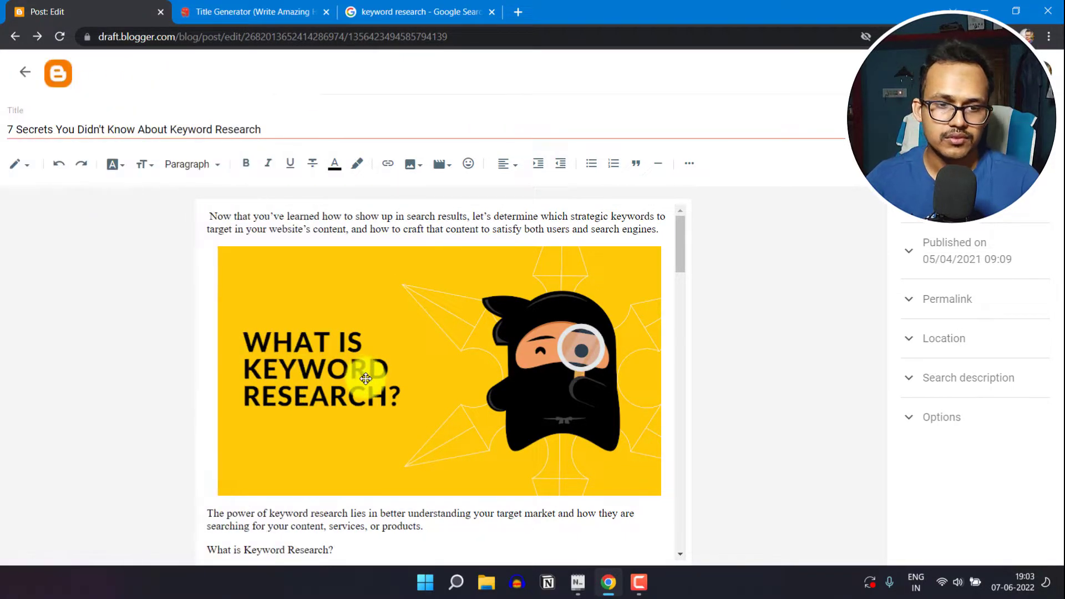
Format the line "What is Keyword Research?" below the post's first image as a Heading
scroll(322, 421, down, 4)
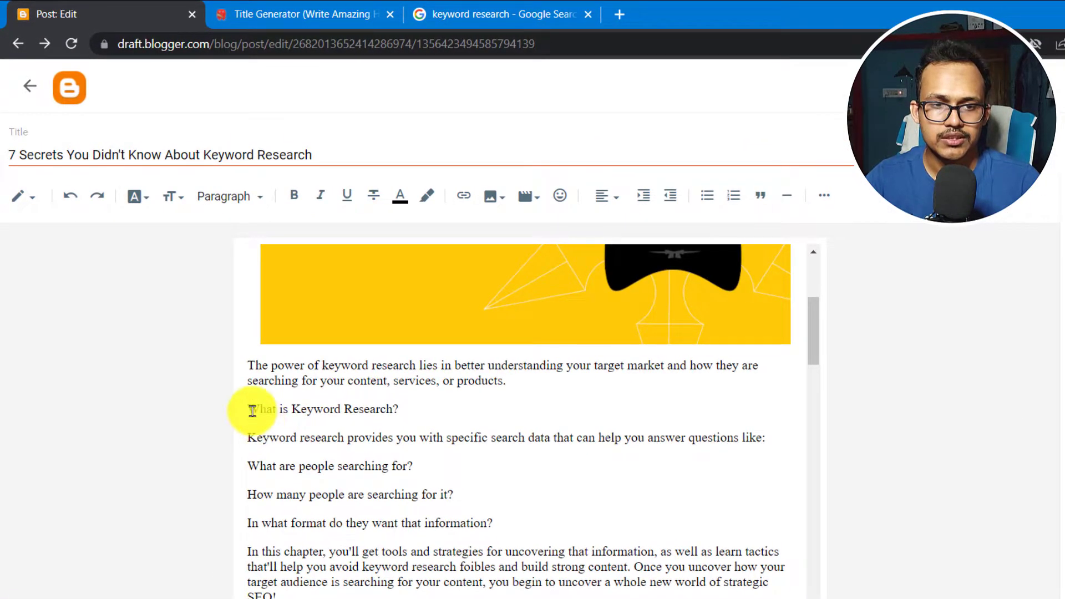
drag(252, 411, 384, 411)
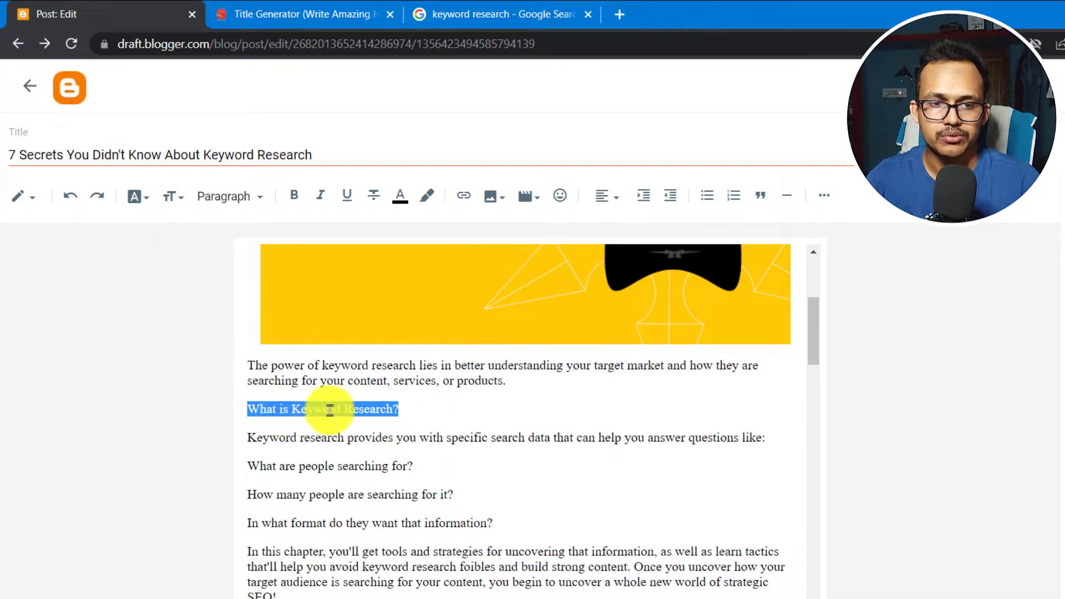
click(226, 203)
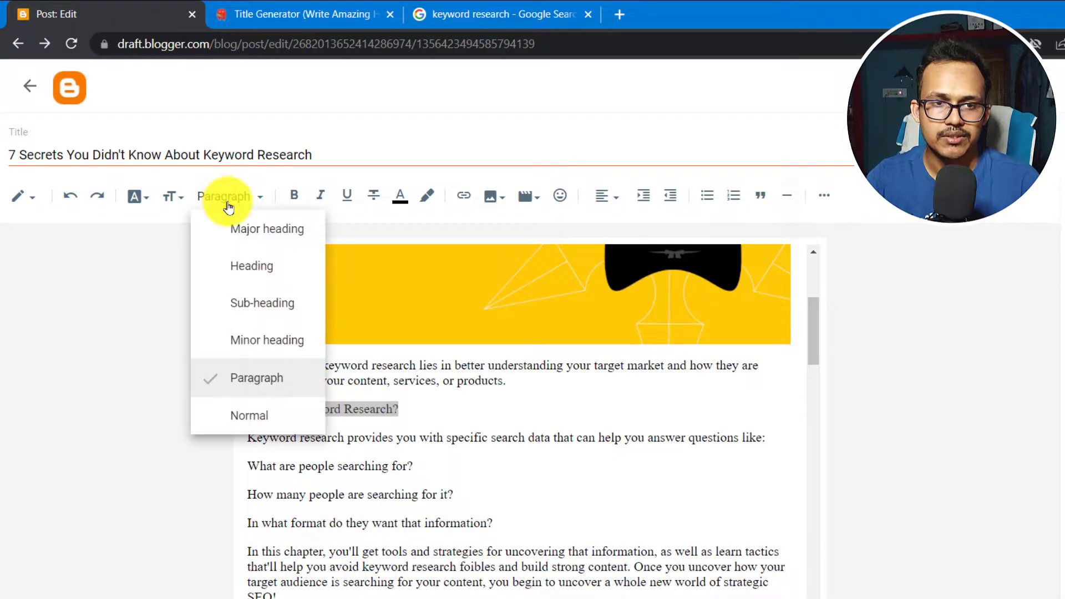
click(257, 269)
click(488, 416)
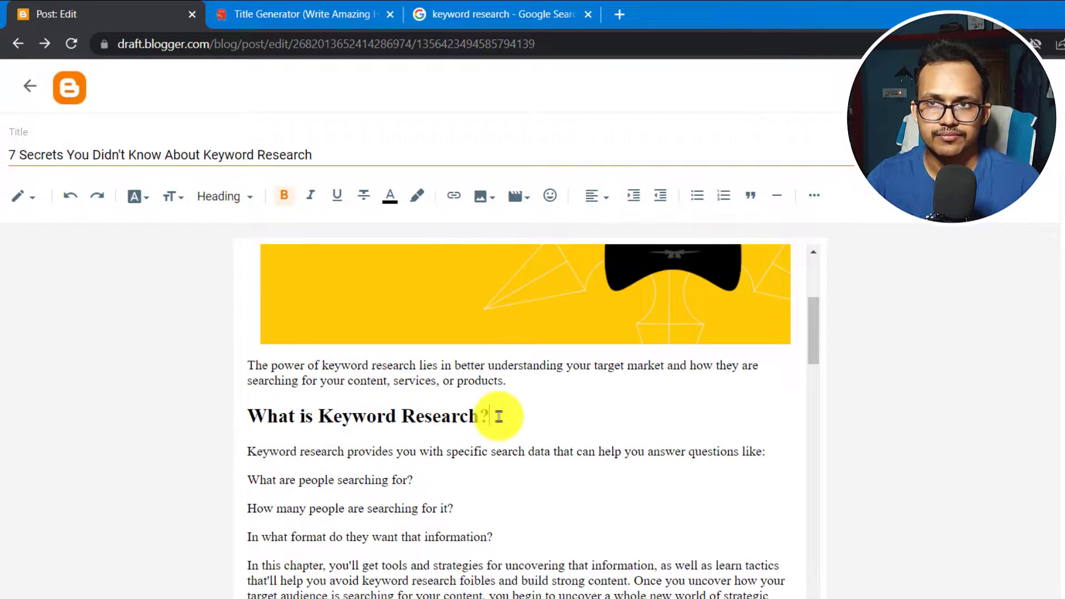
Format the "Conclusion" line near the end of the post as a Heading and view the available heading levels
scroll(510, 432, down, 3)
scroll(426, 536, down, 12)
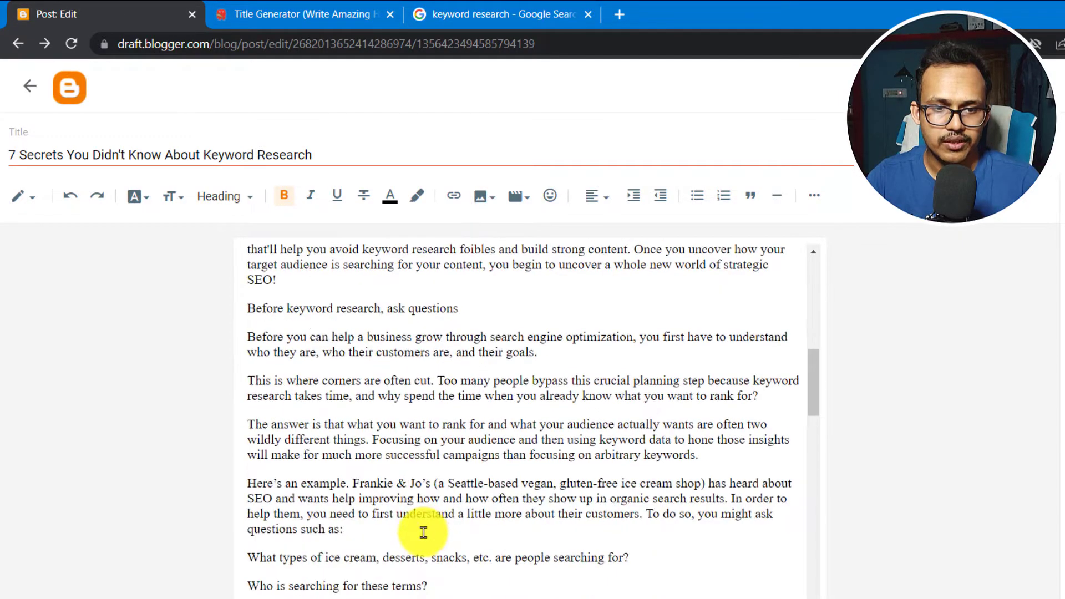
scroll(404, 535, down, 6)
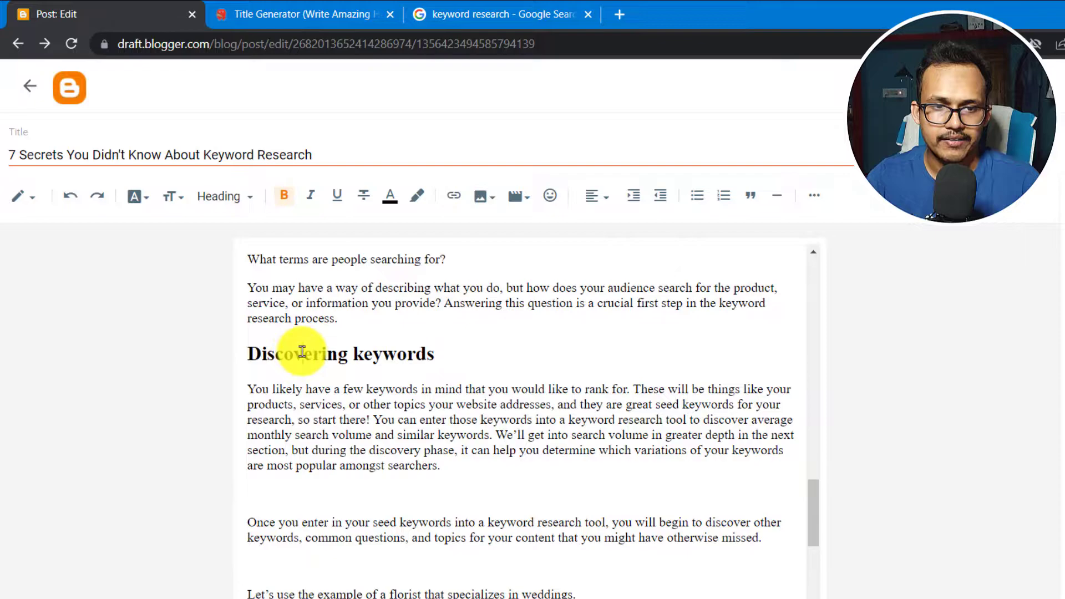
scroll(460, 499, down, 7)
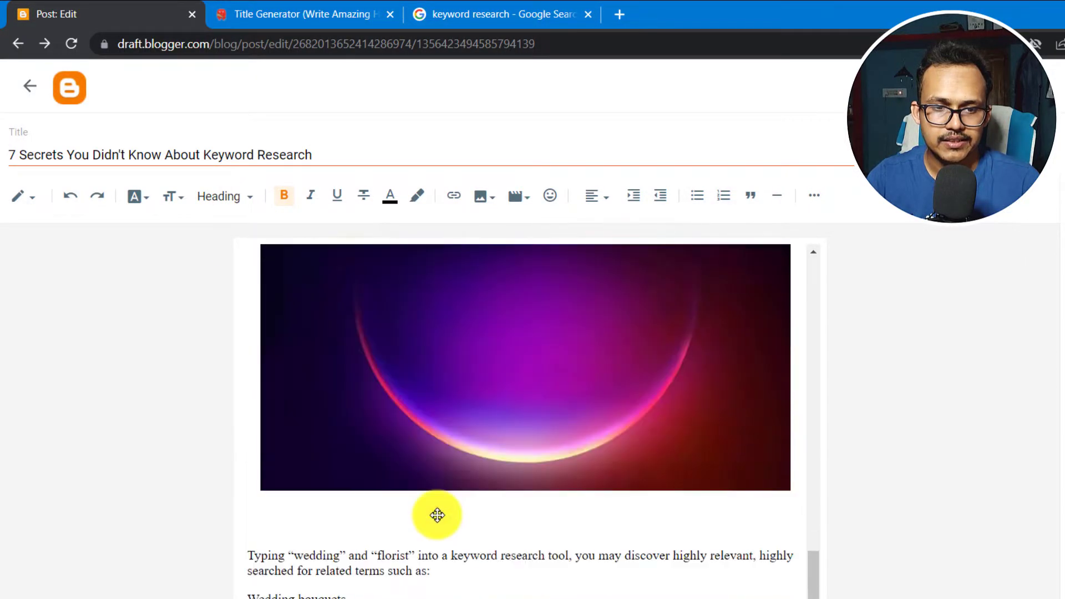
scroll(437, 516, down, 4)
double_click(274, 533)
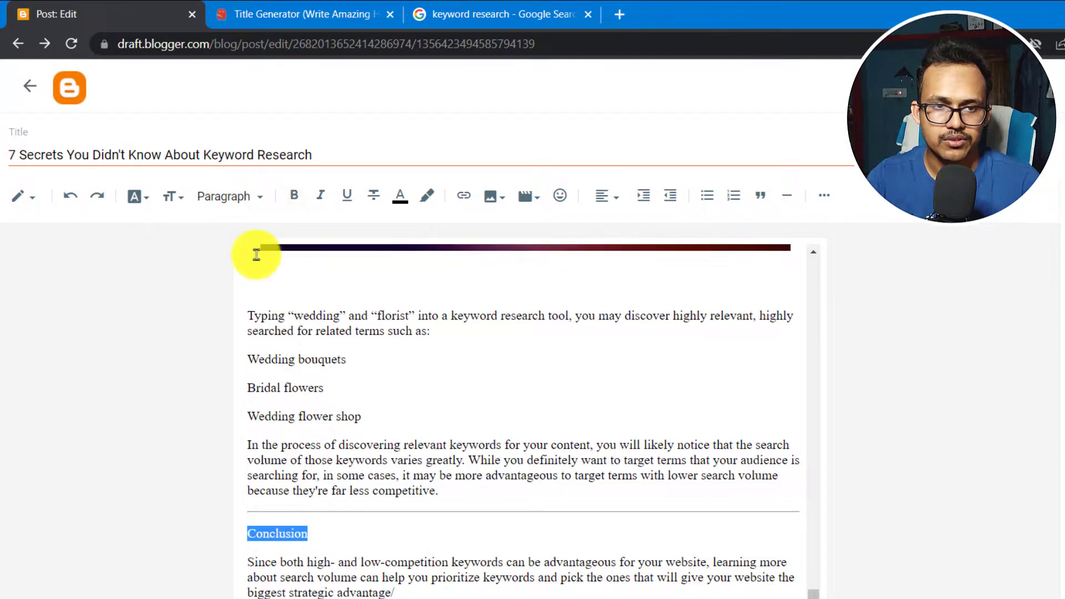
click(233, 198)
click(271, 268)
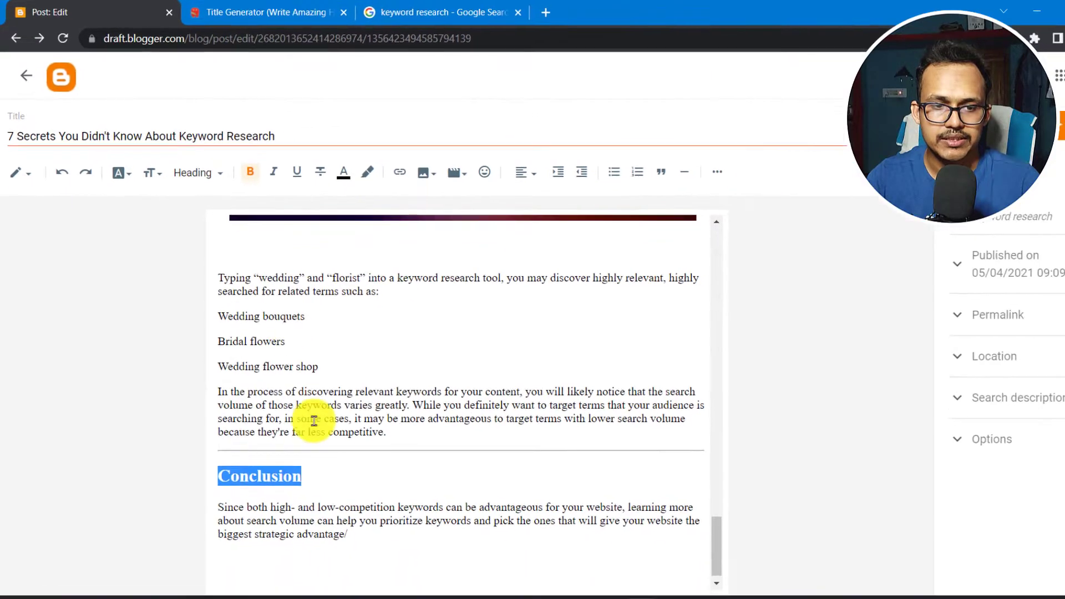
click(310, 476)
click(200, 172)
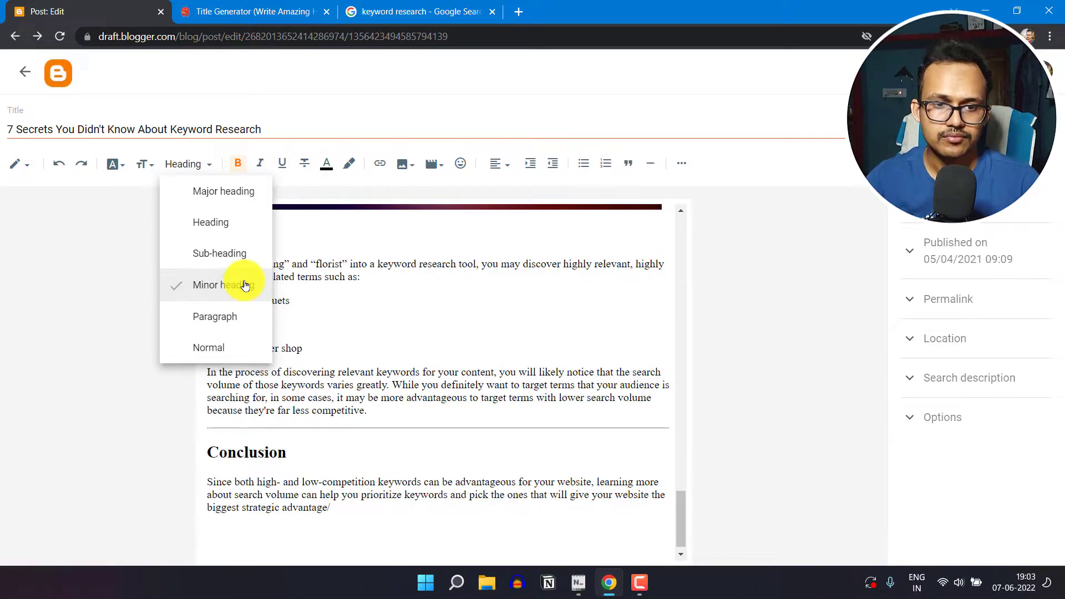
View the alt text, title text and size settings of the post's first image, and cancel the image editing
scroll(502, 430, up, 15)
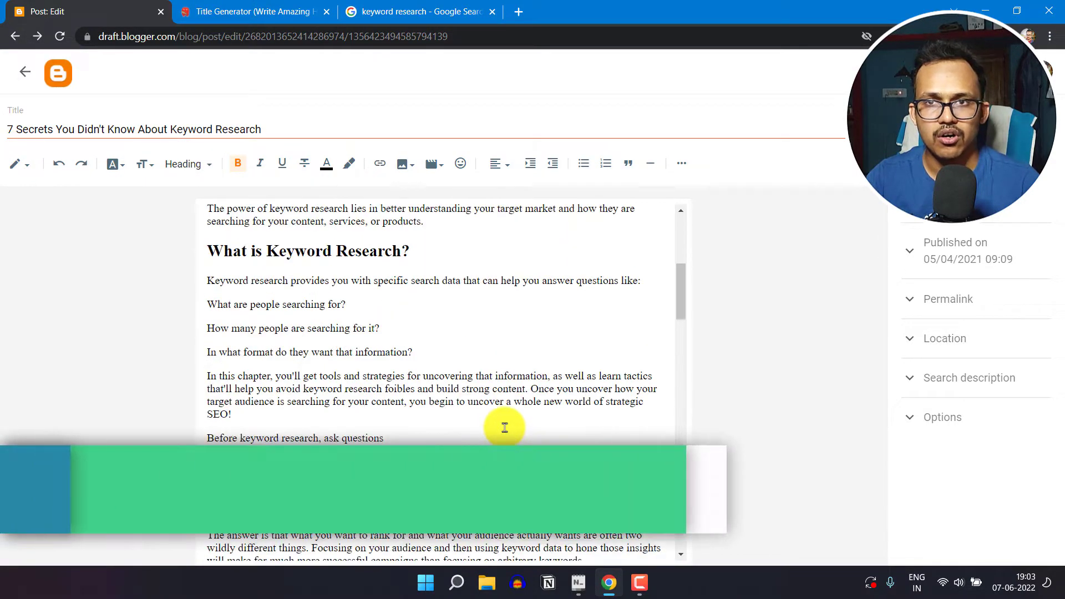
scroll(505, 428, up, 5)
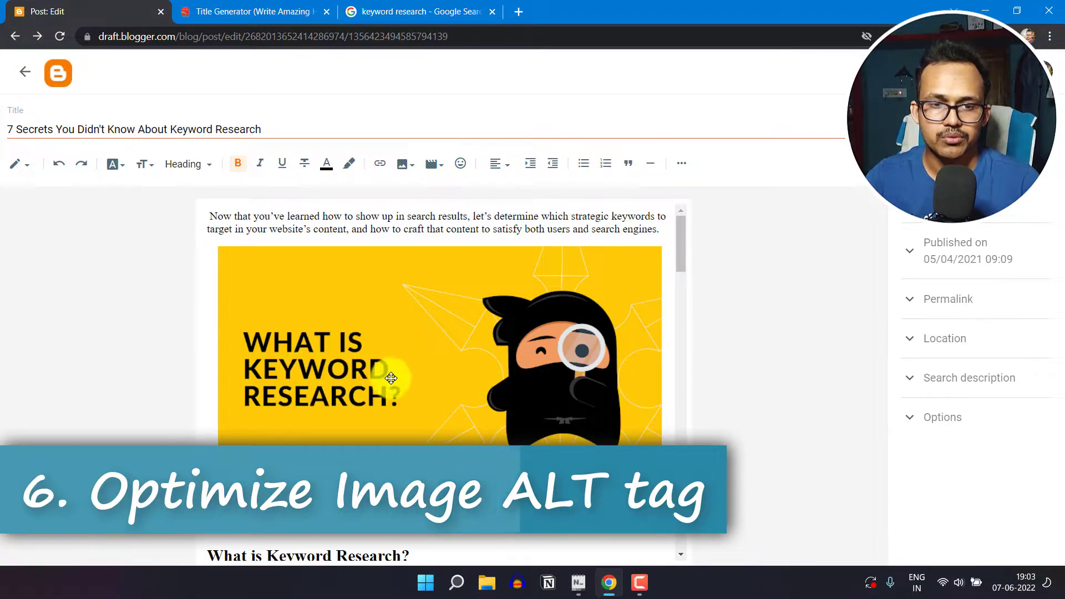
click(368, 338)
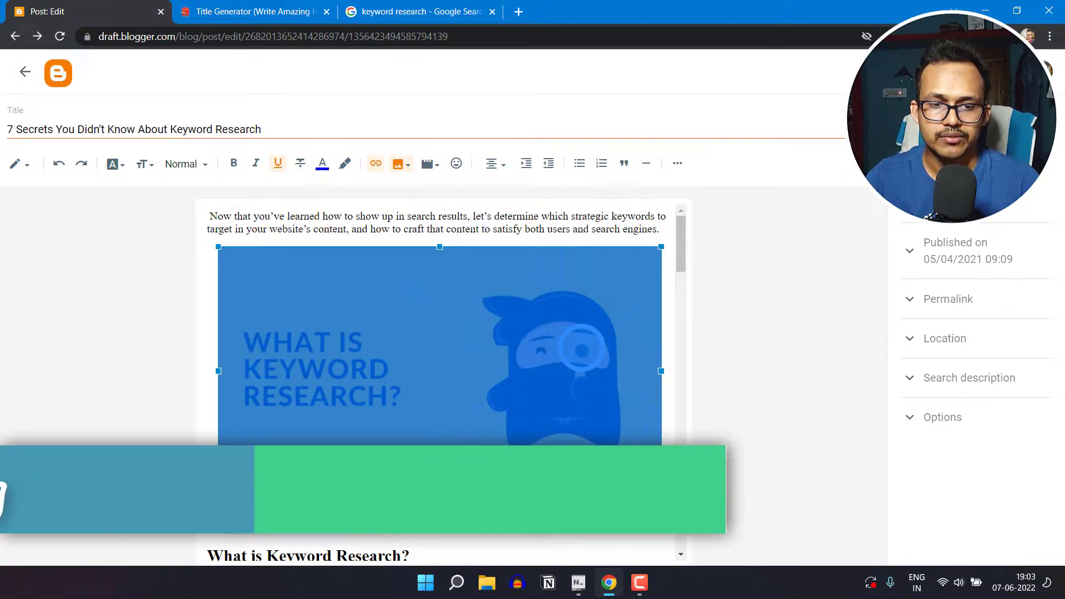
click(361, 516)
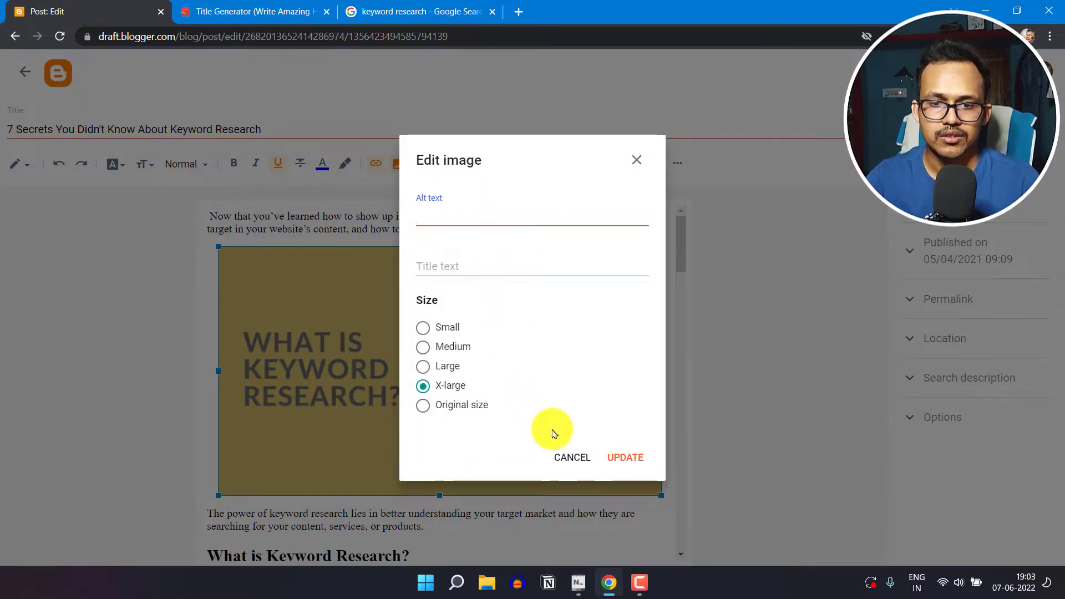
click(566, 459)
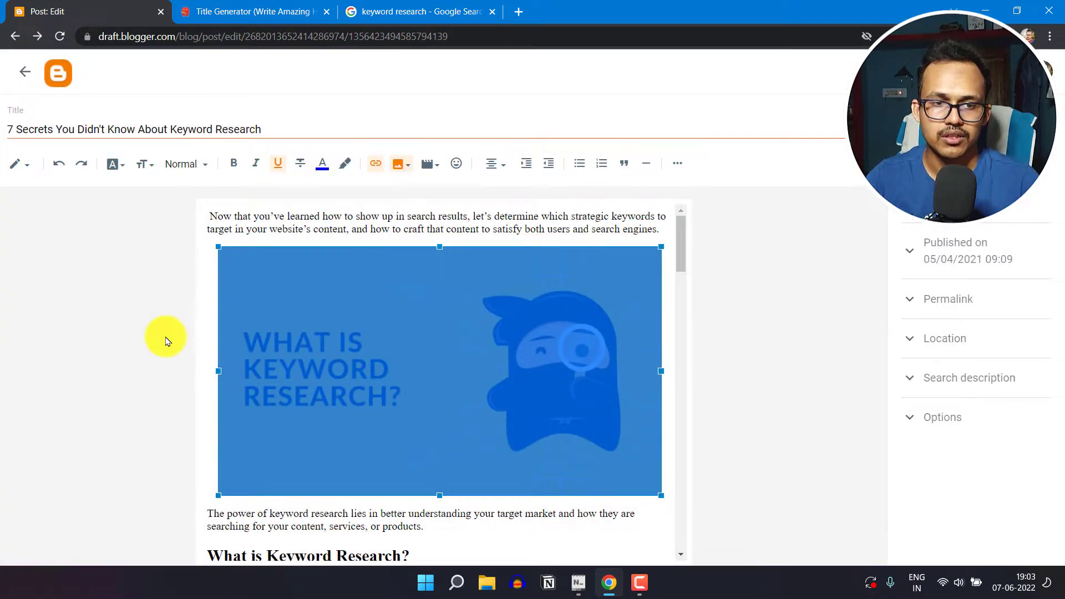
Open the settings of the post's first image and set its alt text to "What is keyword research"
click(214, 340)
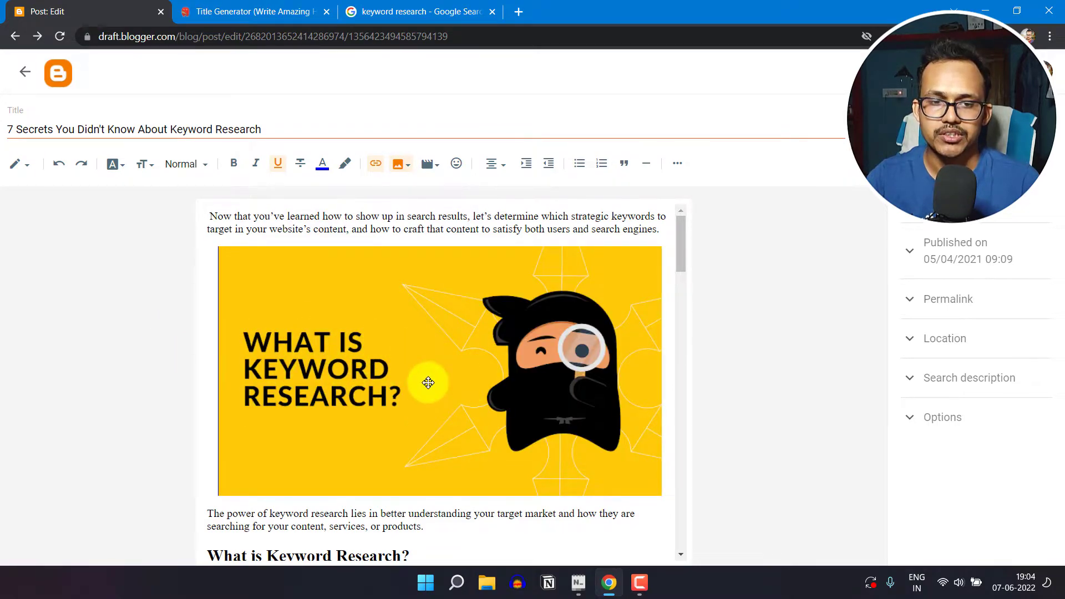
click(377, 371)
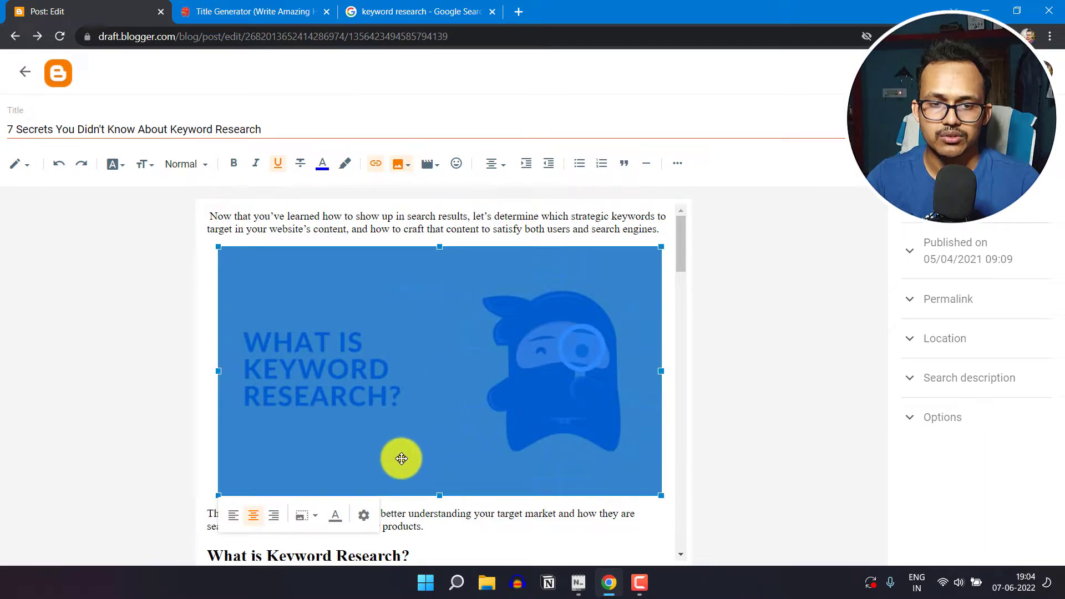
click(367, 517)
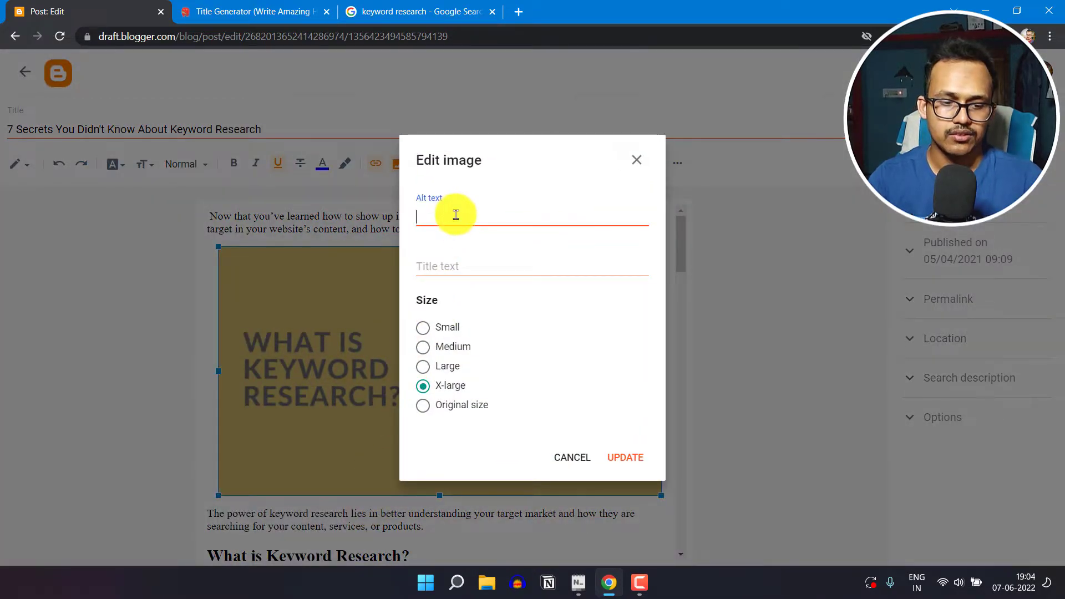
text(What is)
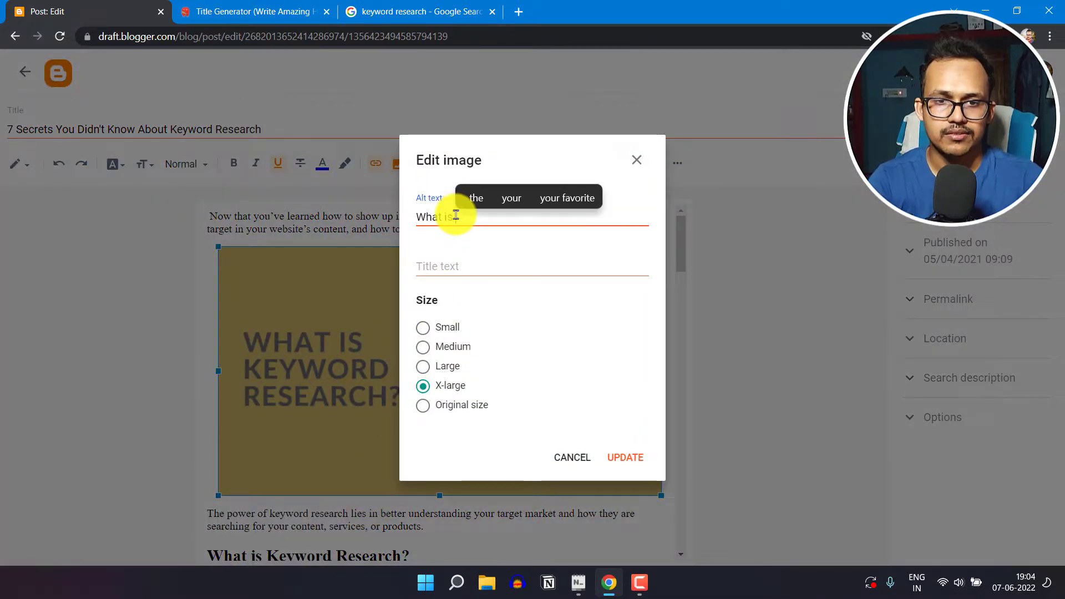
text( keyw)
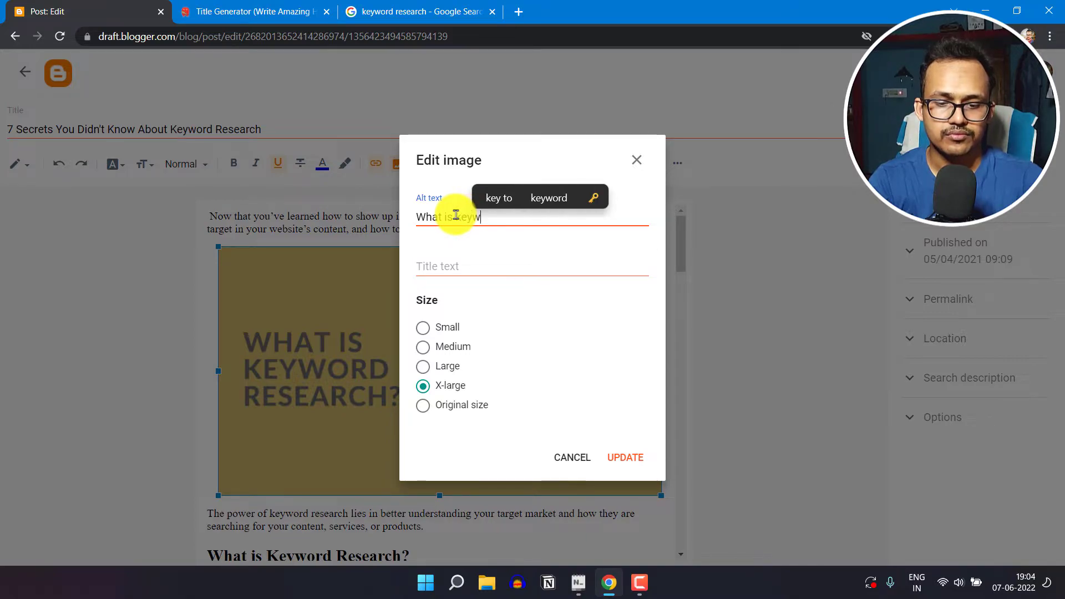
text(ord research)
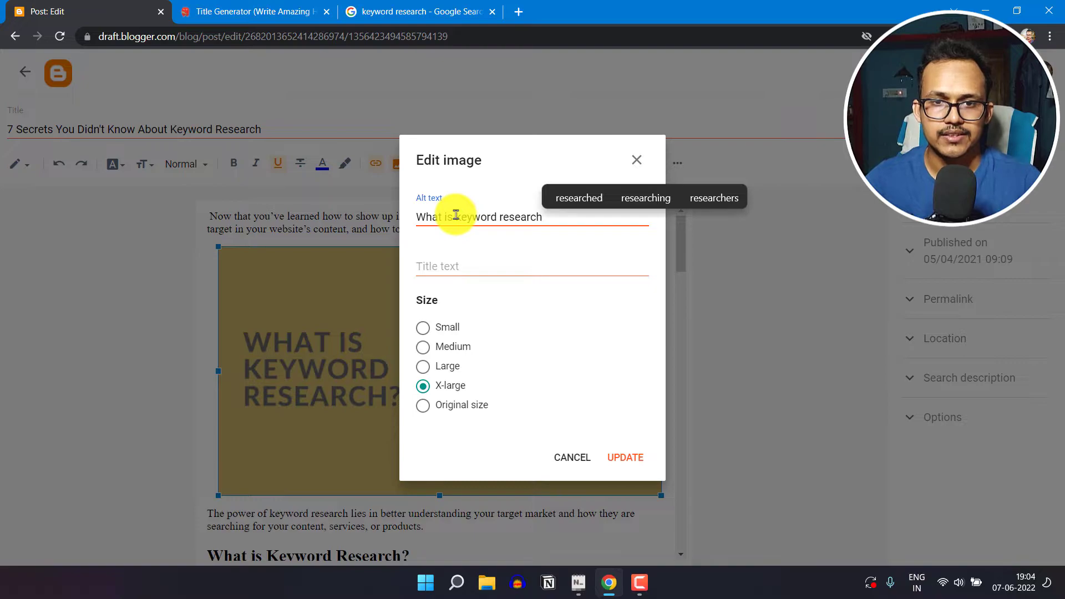
Copy the alt text into the image's title text, choose Original size and update the image
triple_click(456, 216)
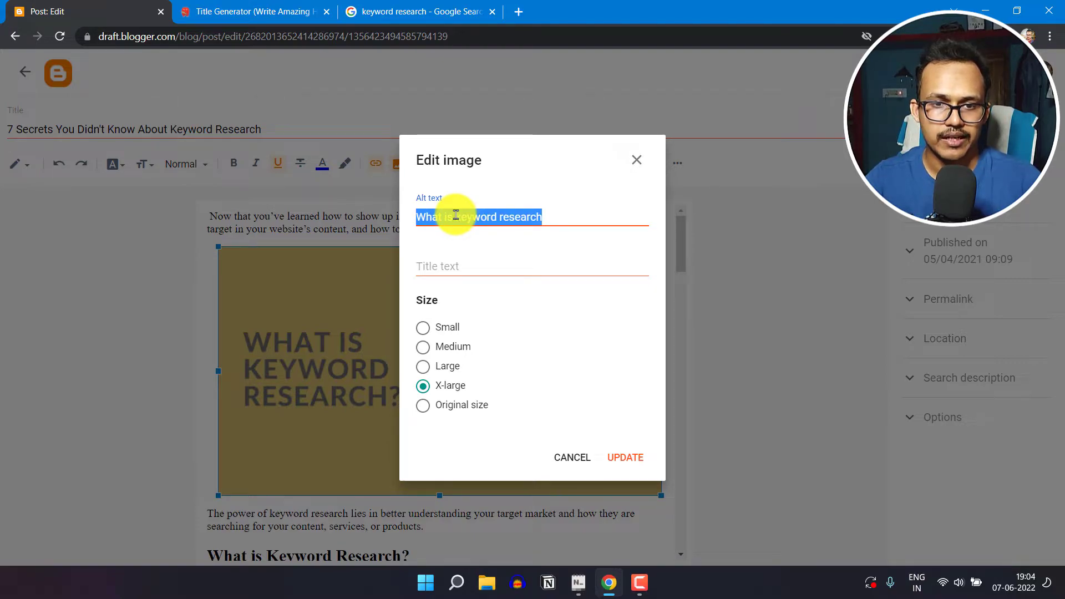
click(460, 267)
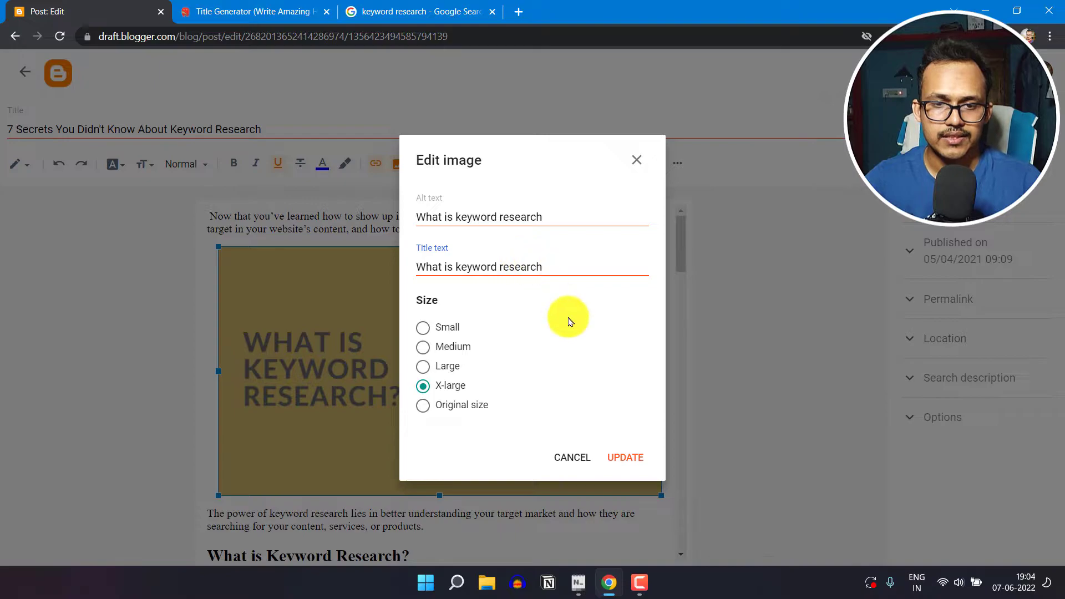
click(422, 406)
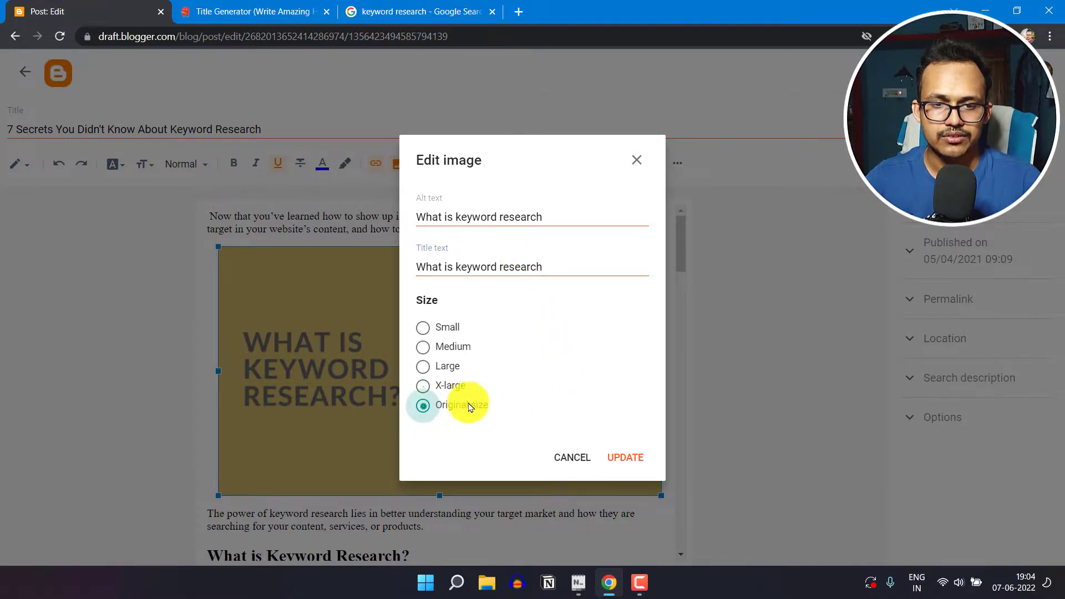
click(630, 459)
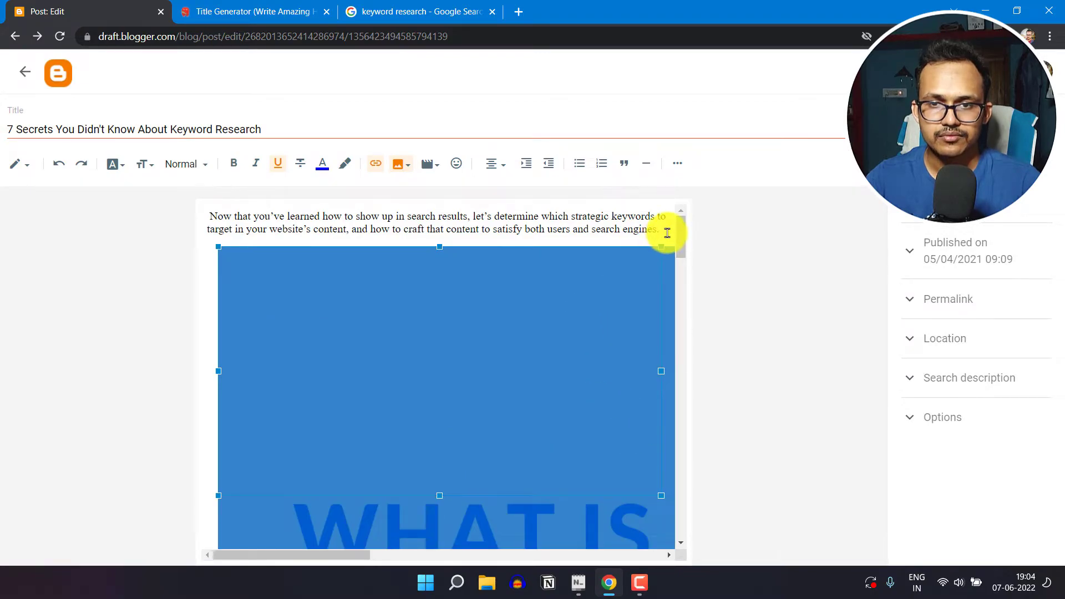
Update the published keyword research post and confirm the update
click(421, 326)
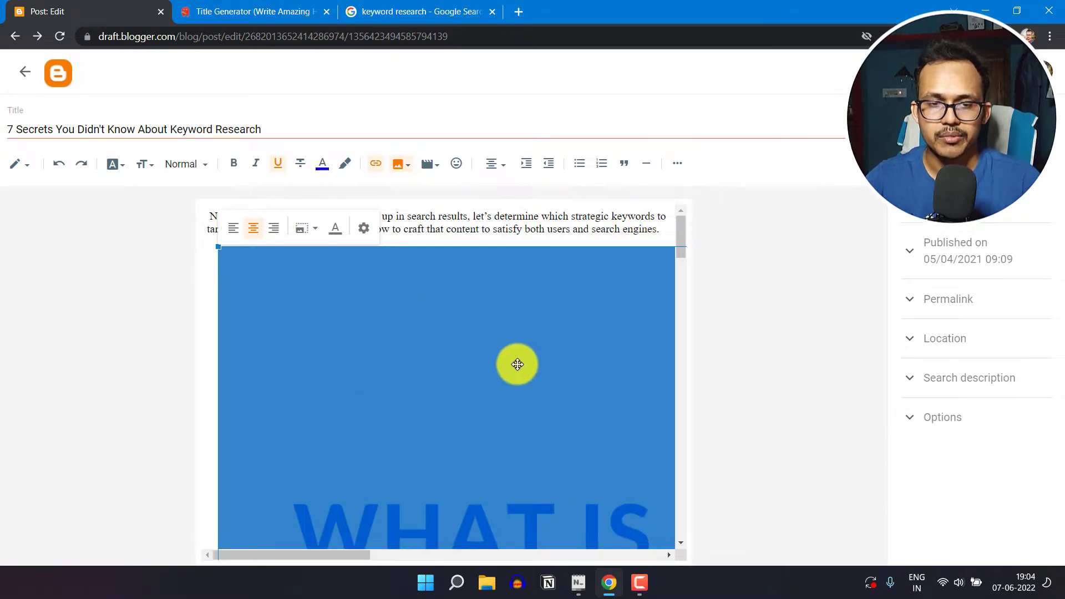
click(887, 127)
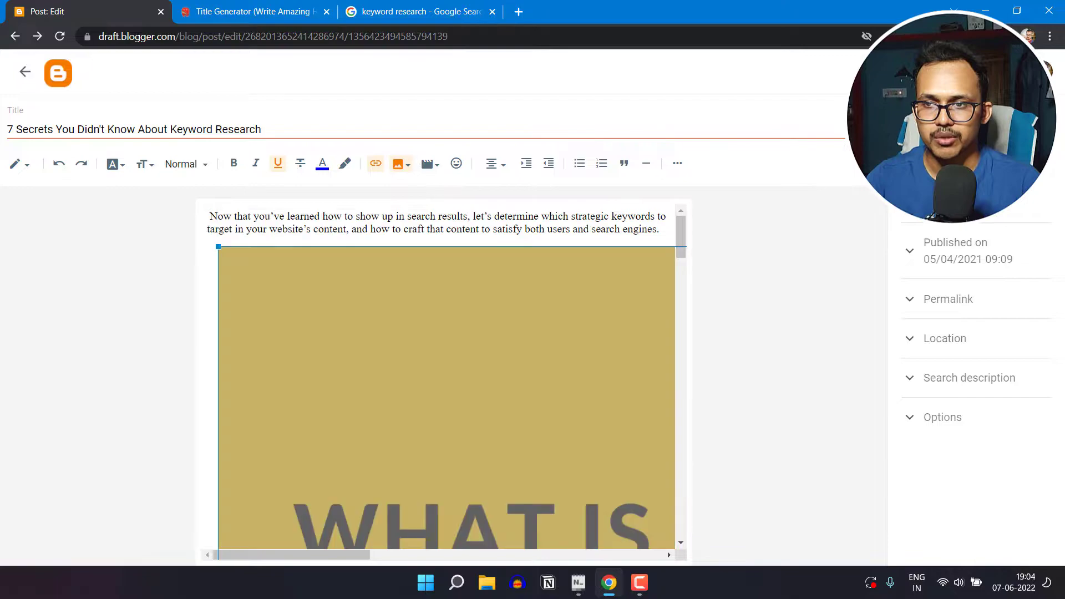
click(1031, 72)
click(639, 348)
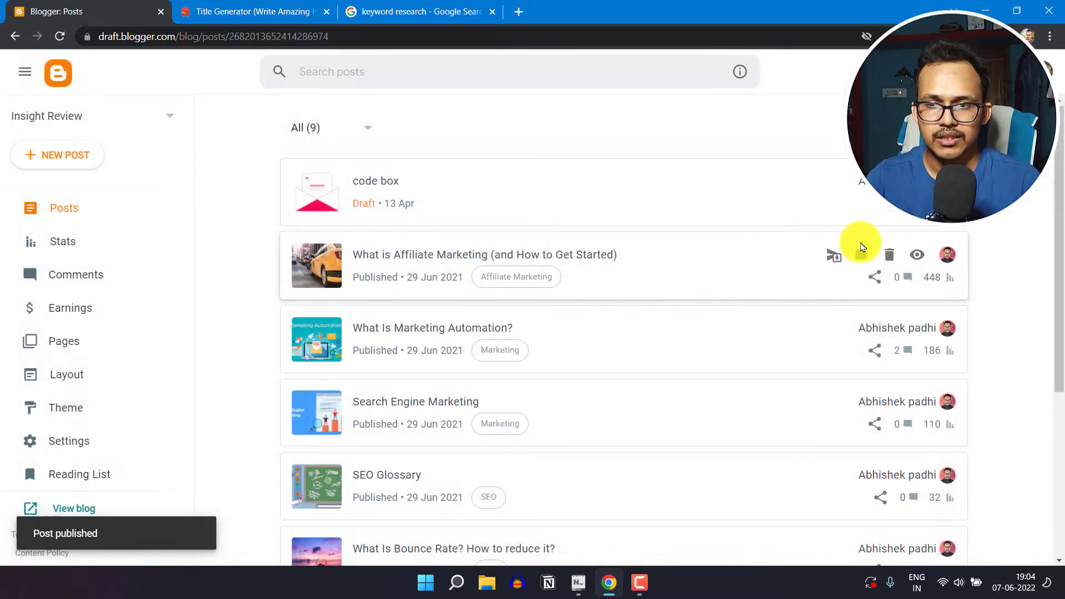
View the published page of "What is Affiliate Marketing (and How to Get Started)" and examine its taxi image
click(921, 255)
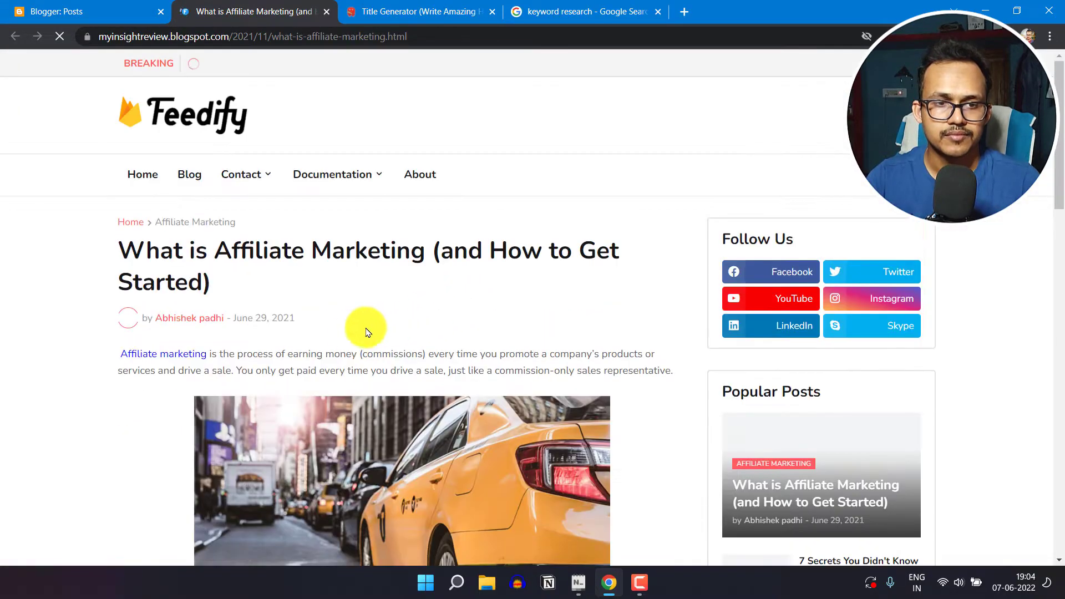
scroll(433, 388, down, 3)
scroll(455, 383, down, 3)
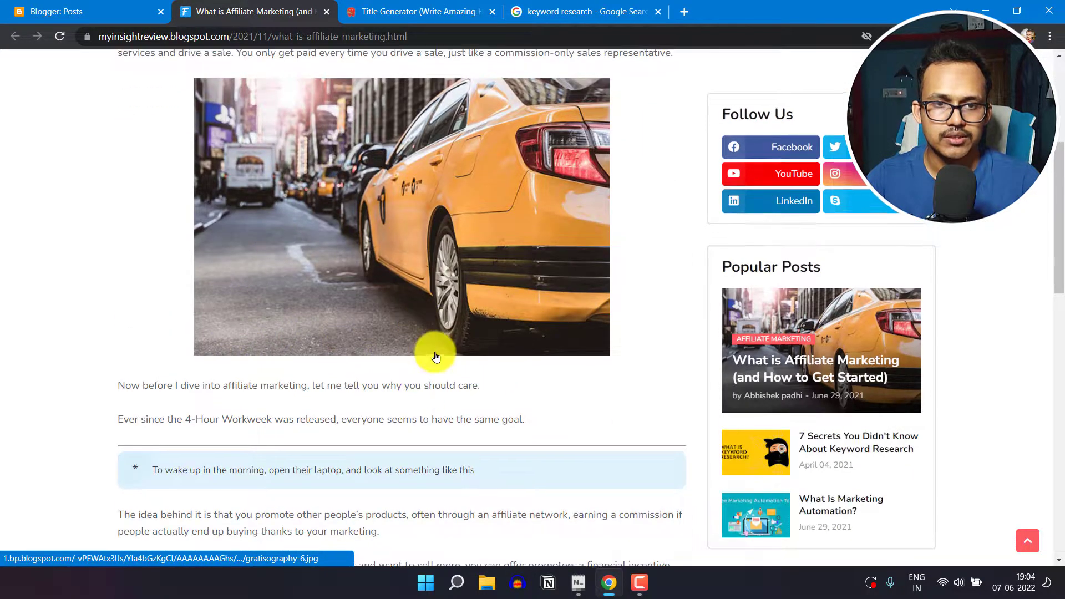
scroll(438, 344, up, 3)
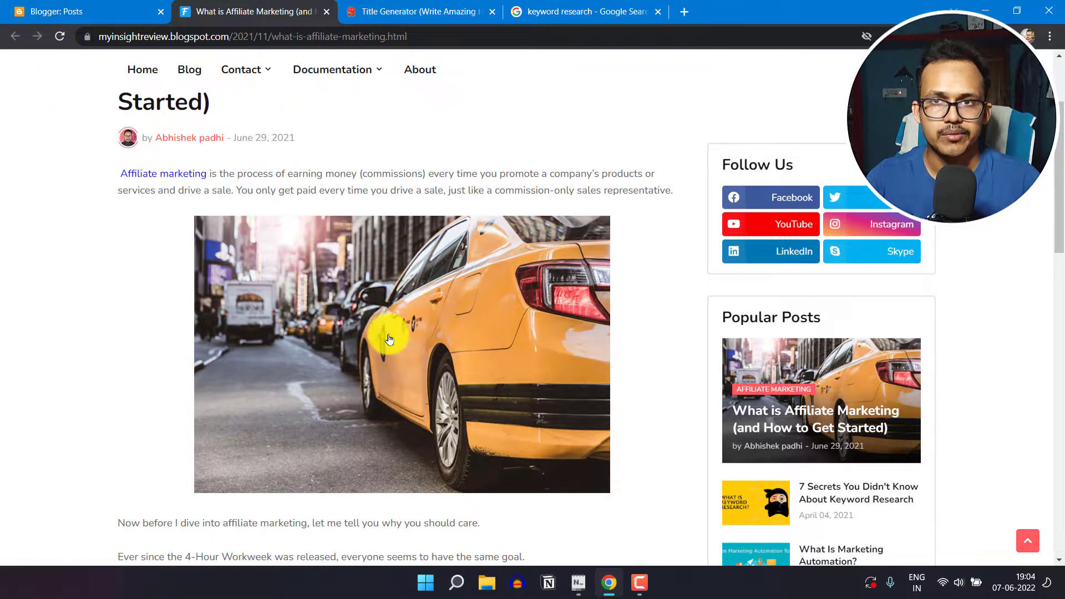
Open the post "What is Affiliate Marketing (and How to Get Started)" for editing and switch it to HTML view
click(100, 12)
click(390, 258)
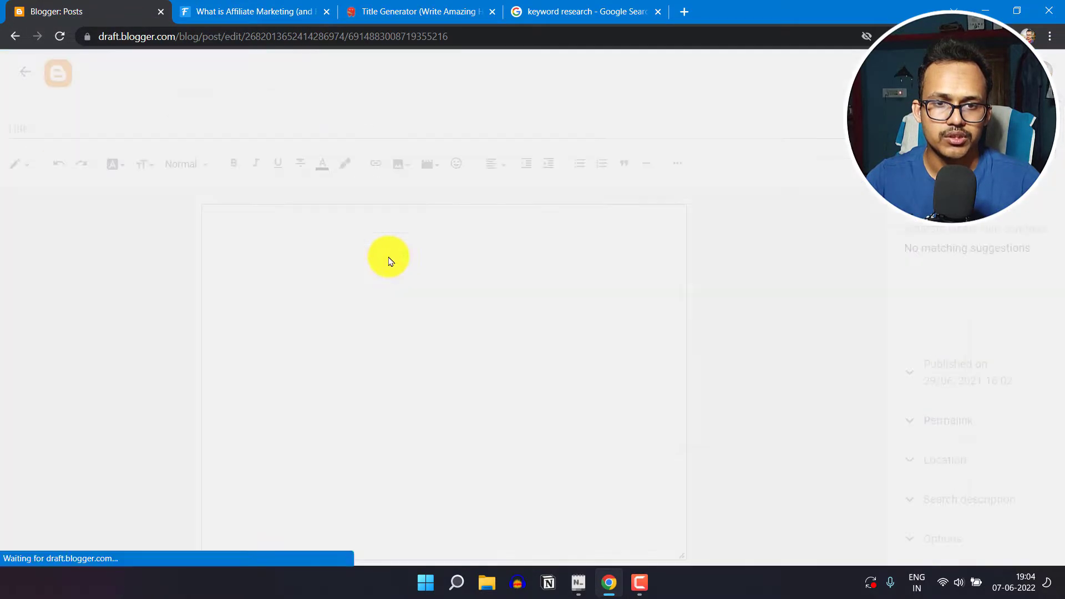
click(20, 174)
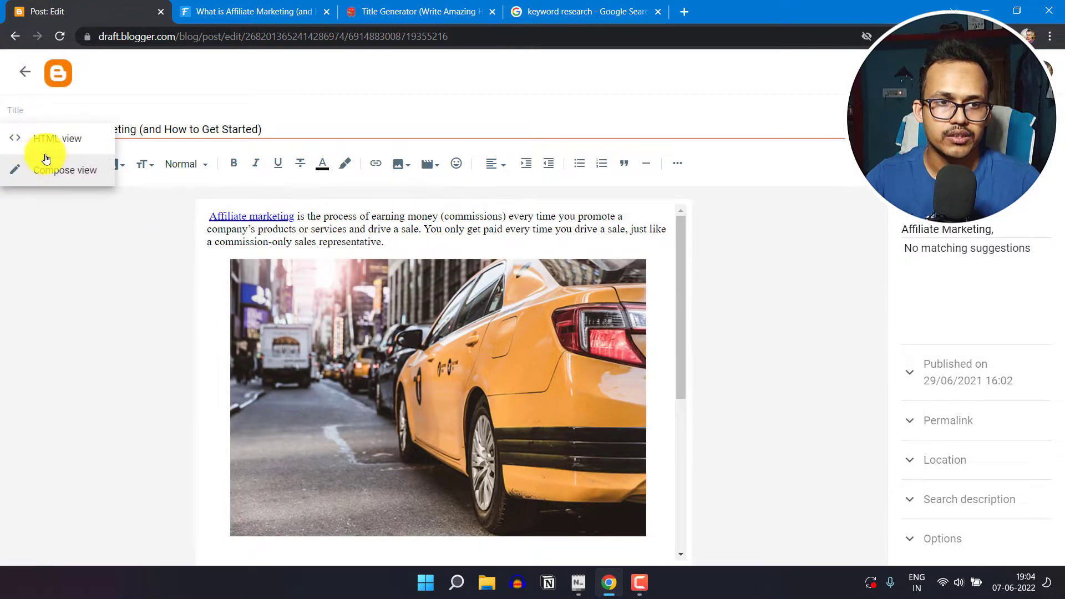
click(58, 138)
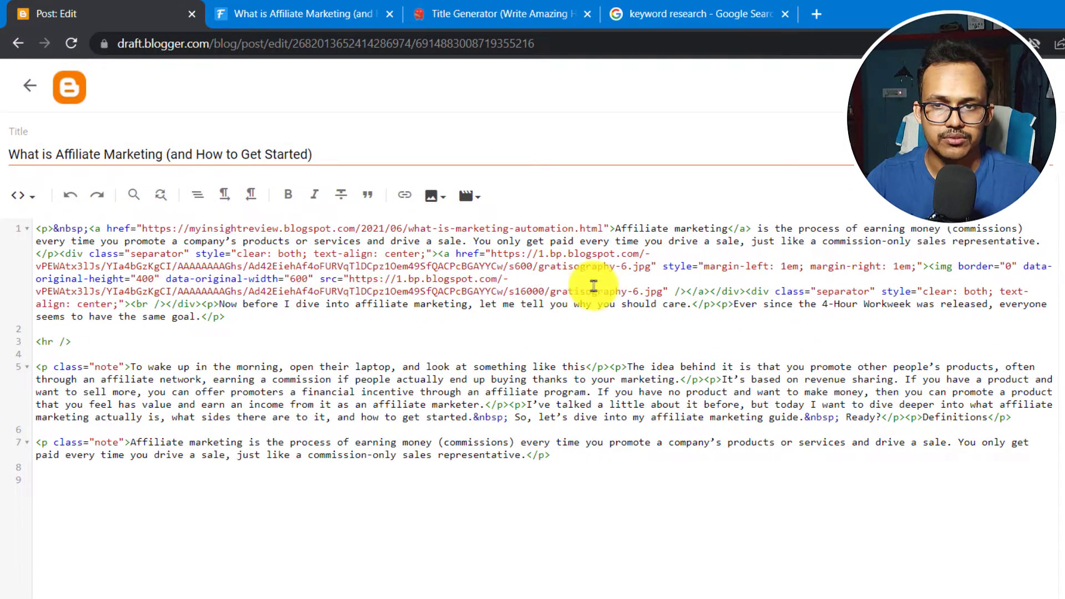
Separate the image's div block from the surrounding HTML with blank lines before and after it
click(59, 253)
key(Return)
key(Return)
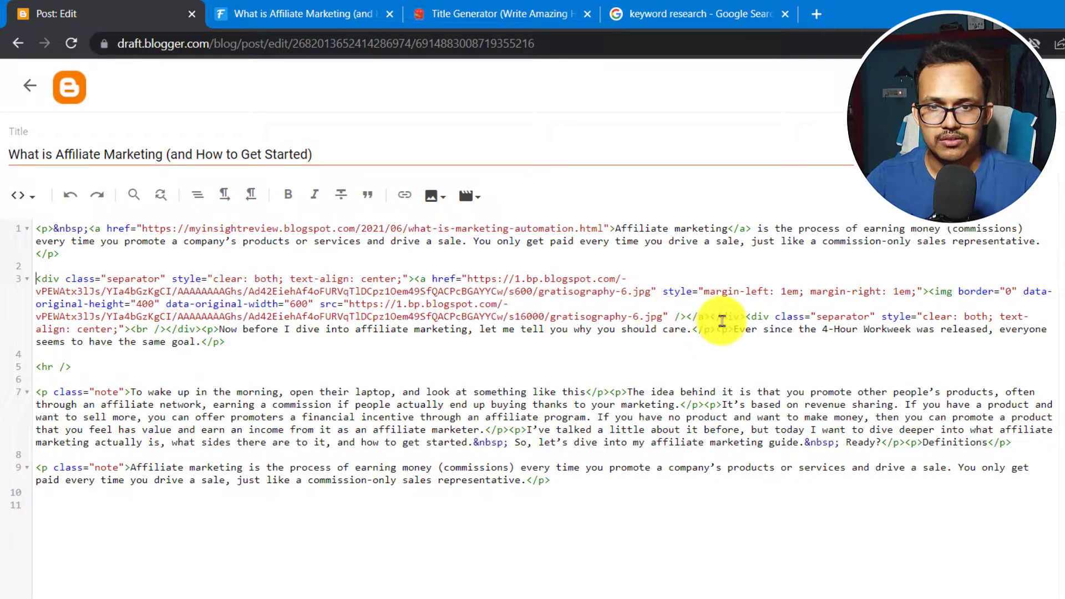
click(746, 317)
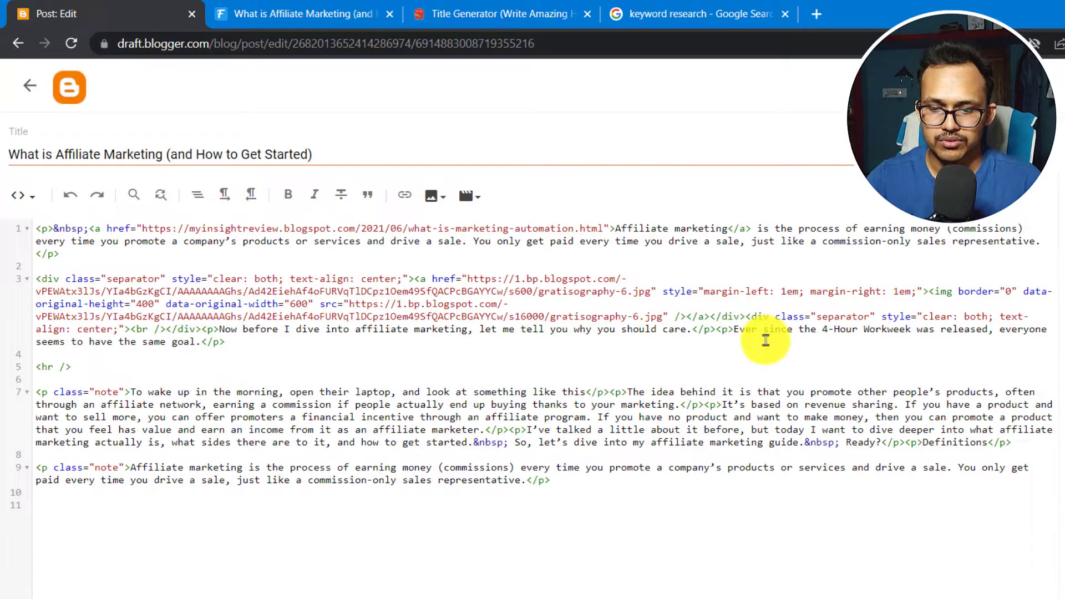
key(Return)
key(Return)
key(Return)
key(Return)
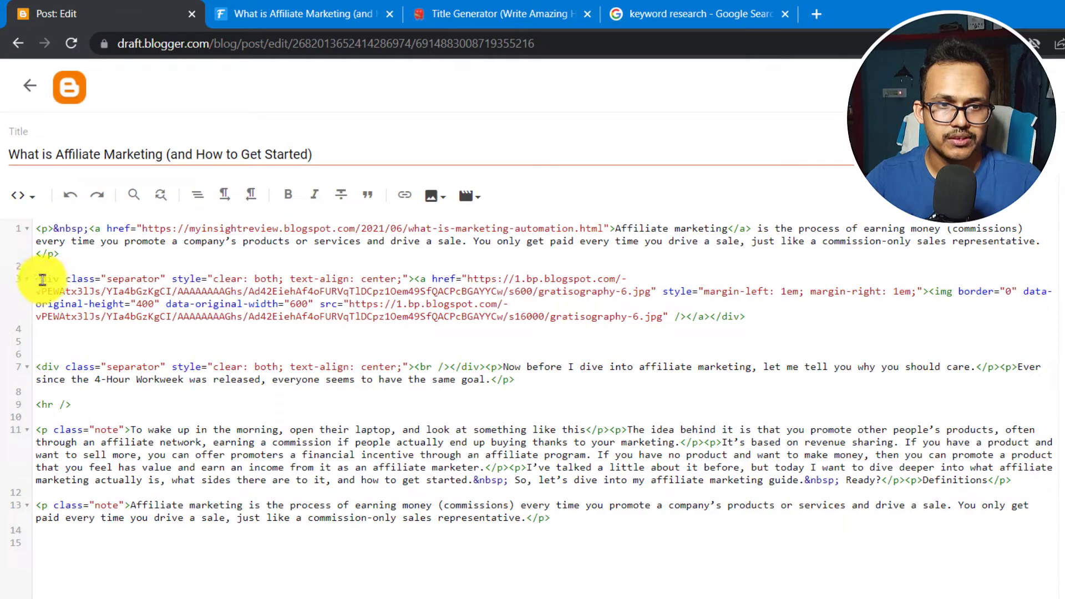
Remove the opening and closing div and link tags around the image, leaving only the img tag
drag(37, 281, 933, 295)
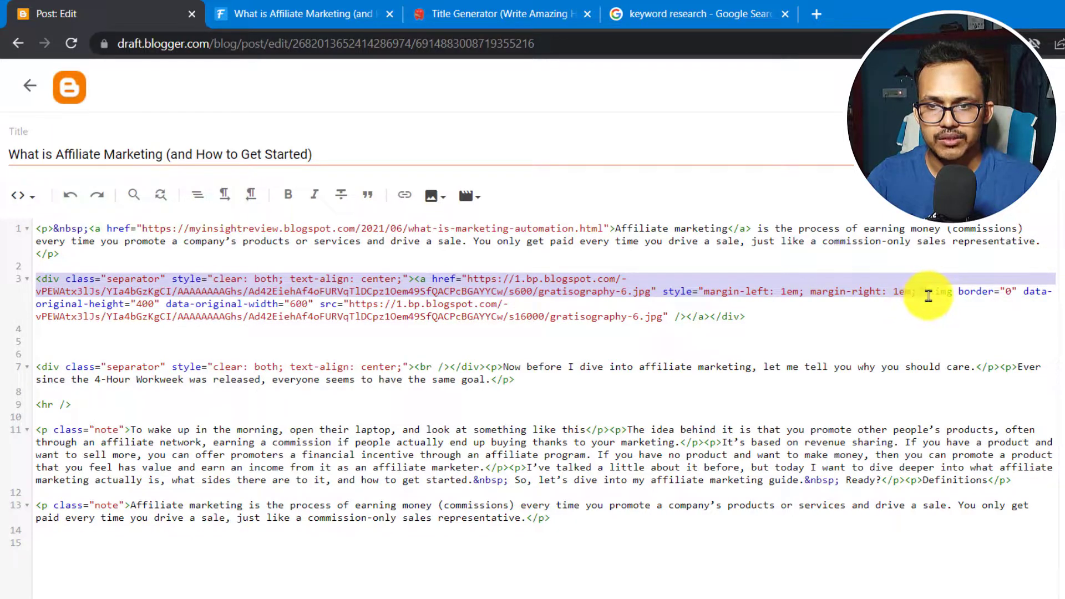
key(BackSpace)
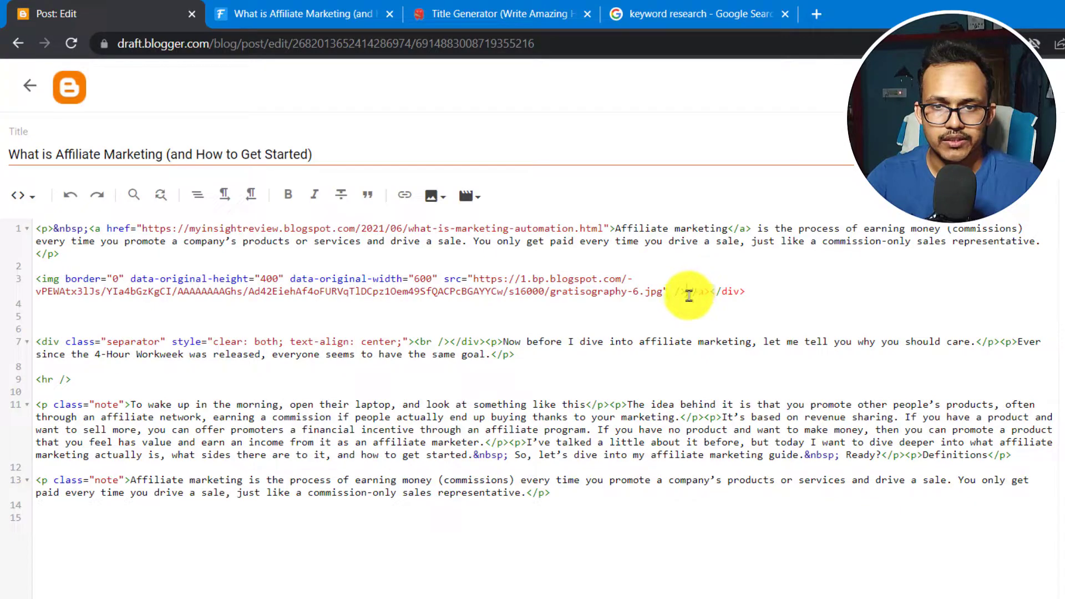
drag(689, 296, 752, 297)
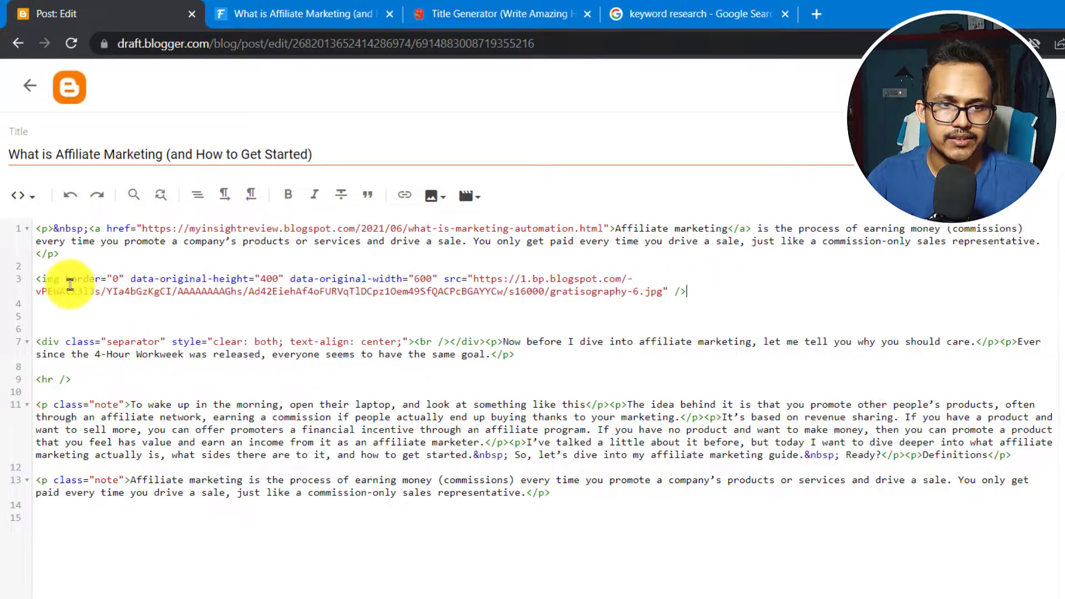
Set the img tag's border attribute to 2 and save the post
click(119, 279)
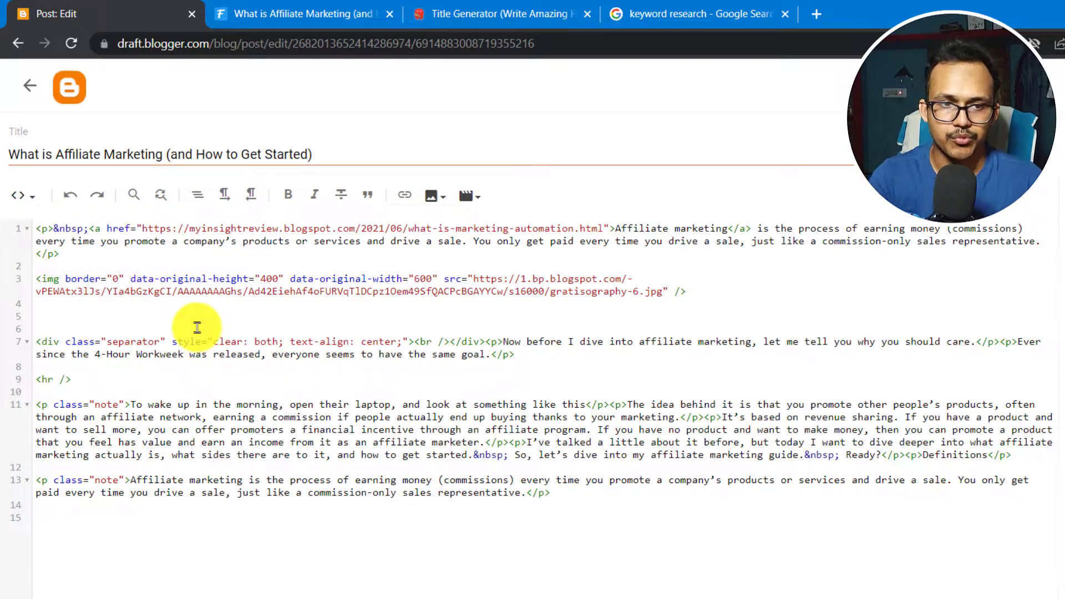
key(BackSpace)
text(2)
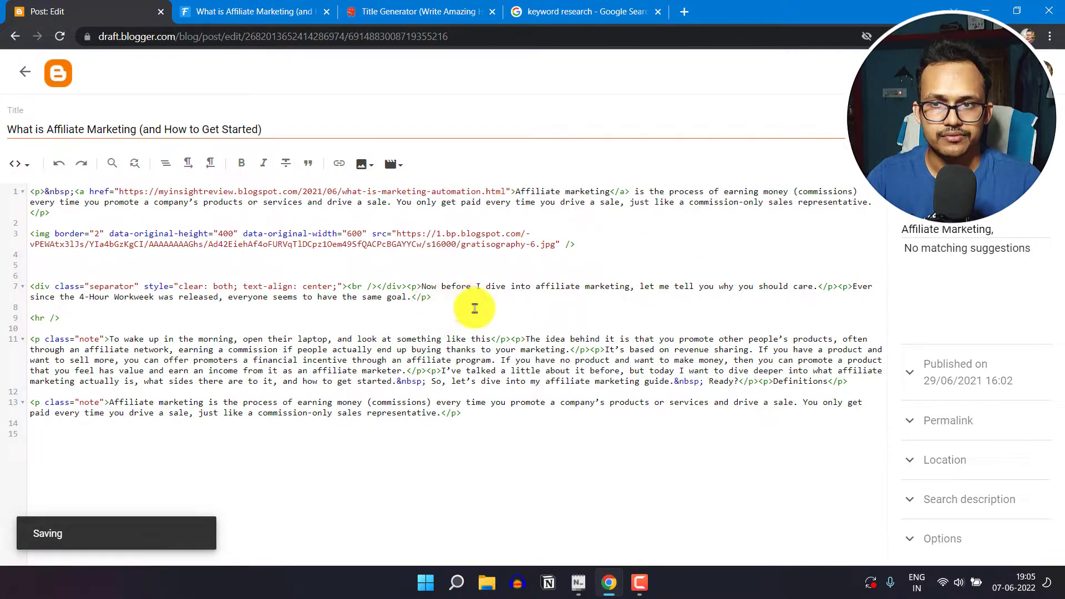
Reload the published affiliate marketing page and examine the image's border and alignment
click(261, 11)
click(57, 38)
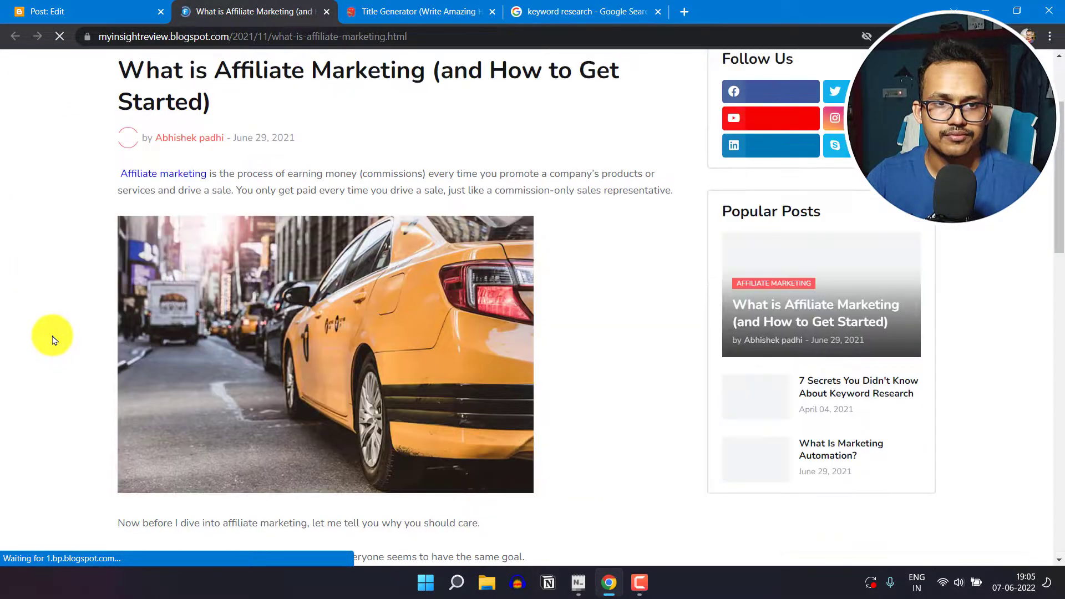
scroll(162, 349, down, 4)
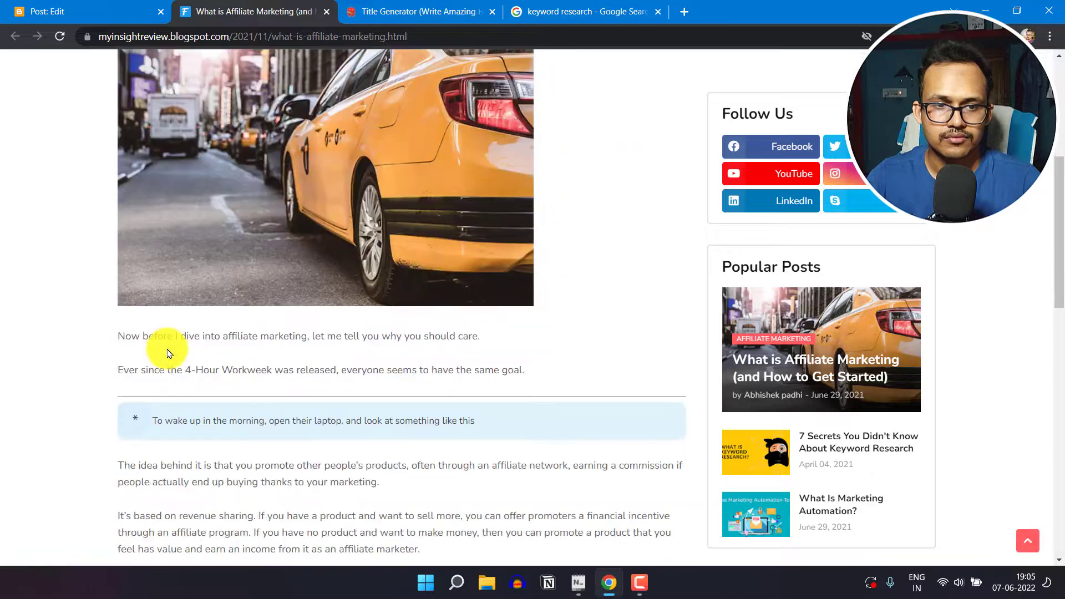
scroll(214, 333, up, 2)
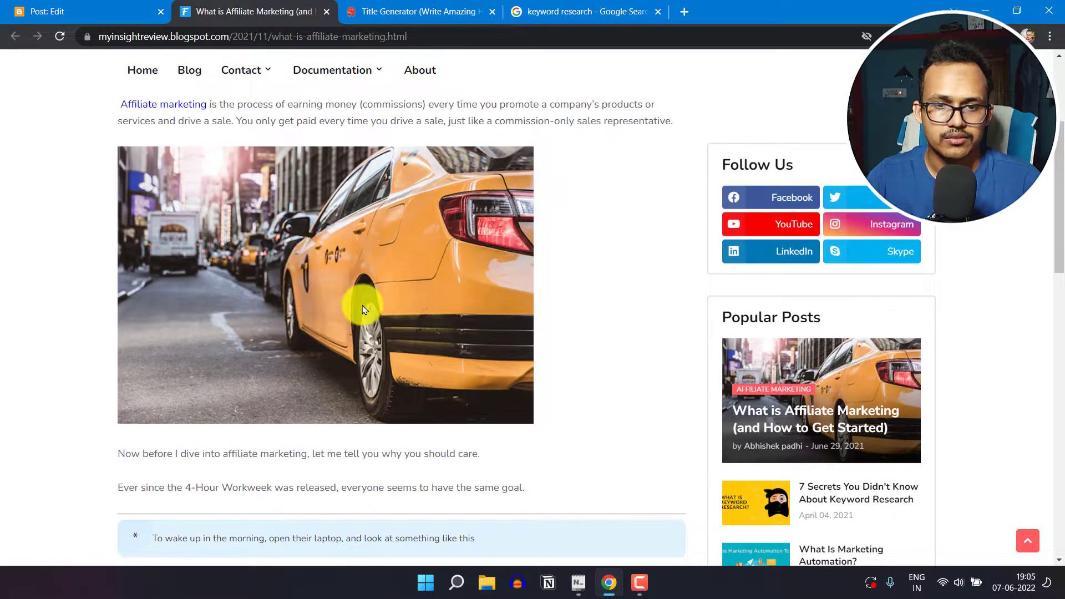
In the post's HTML, add an inline style attribute to the img tag with border:2px solid
click(80, 12)
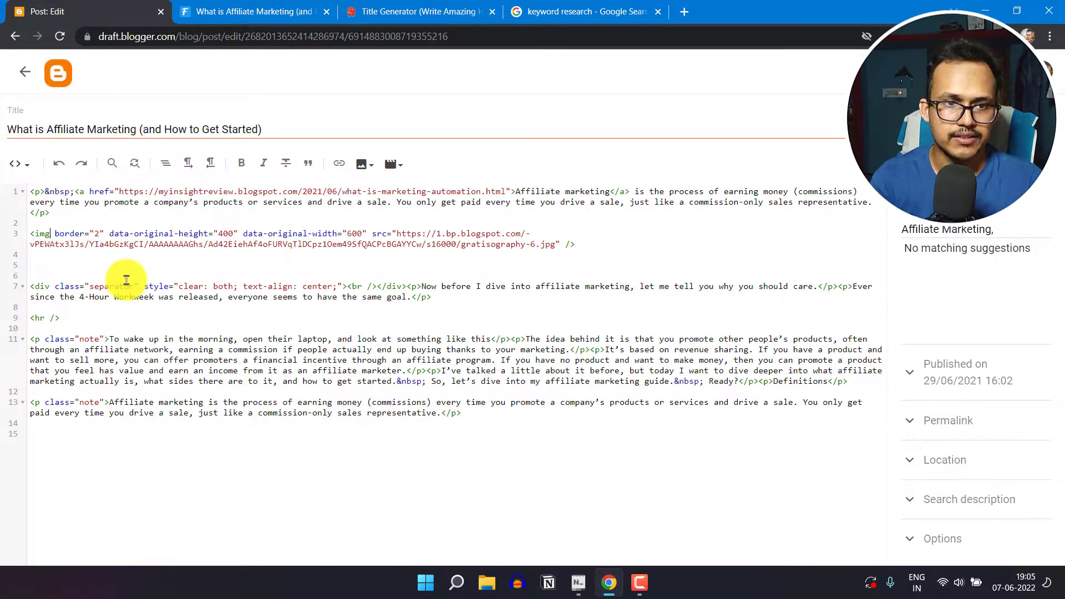
text(style)
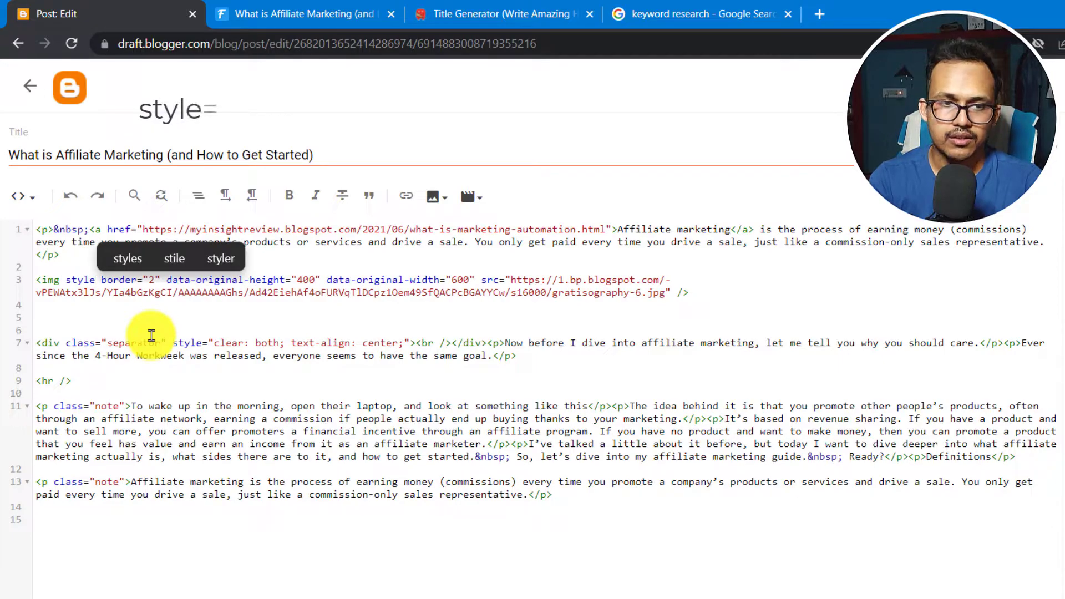
text(=)
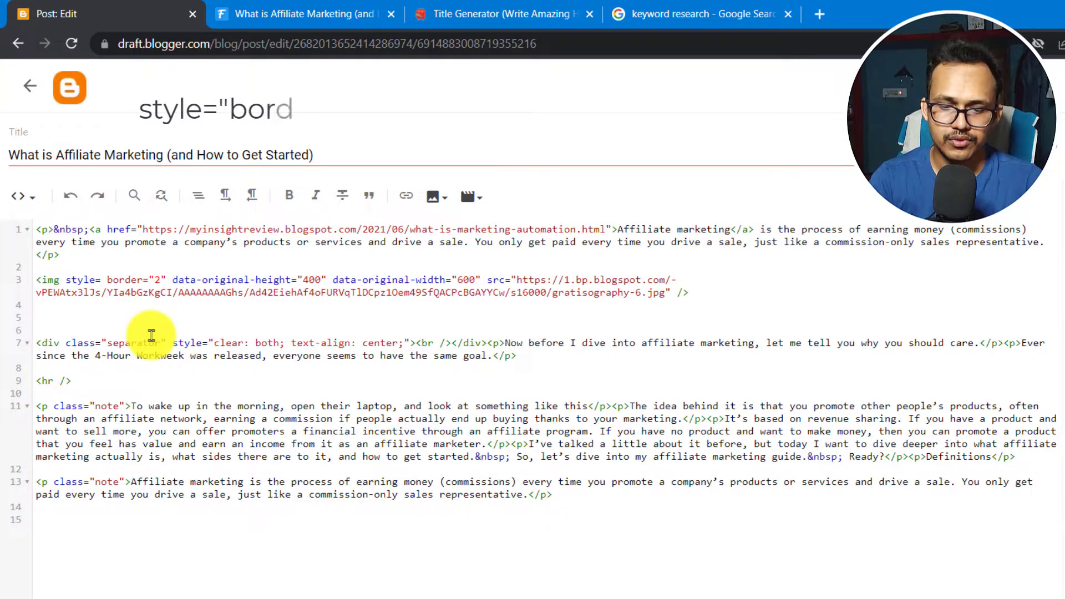
text("")
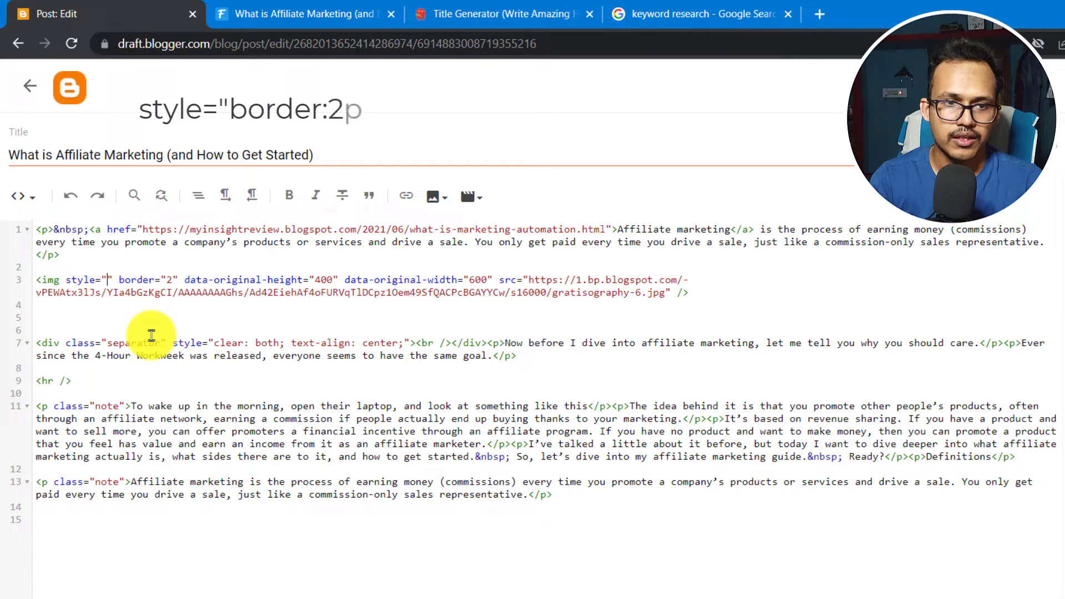
text(border)
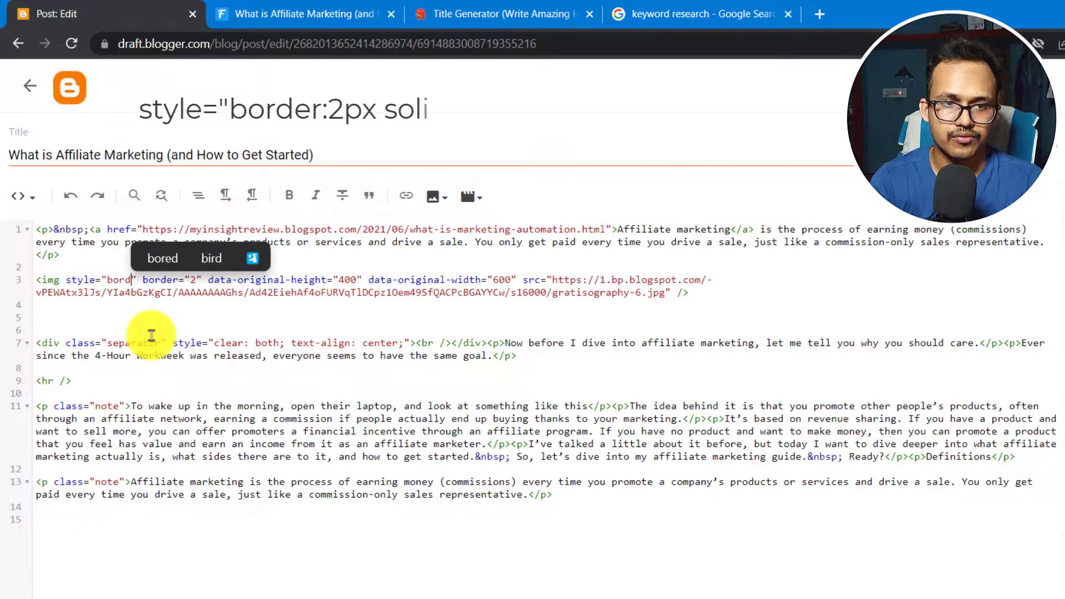
text(:)
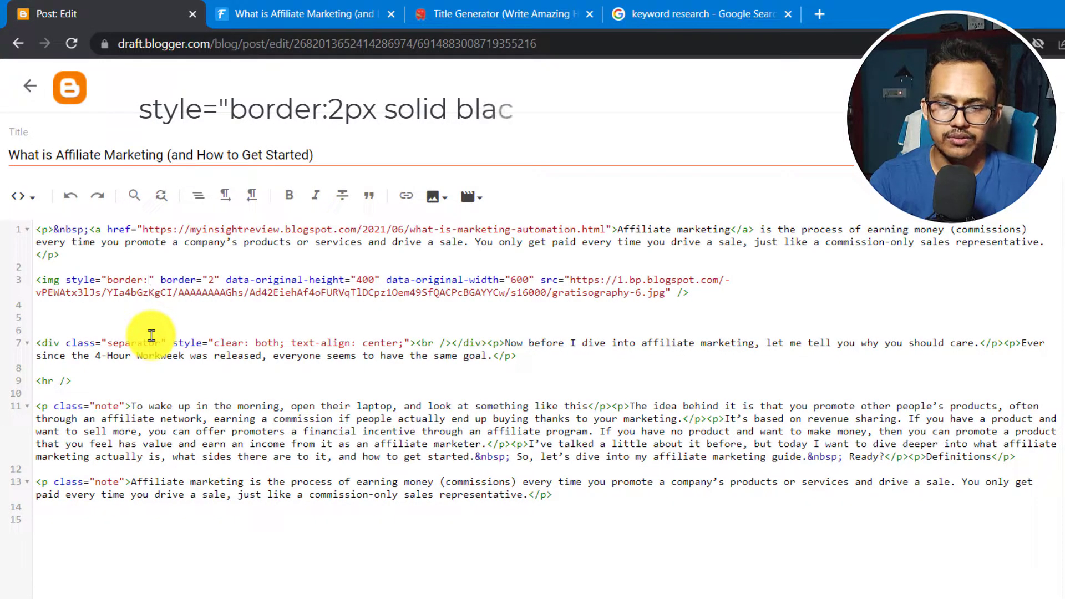
text(2px sol)
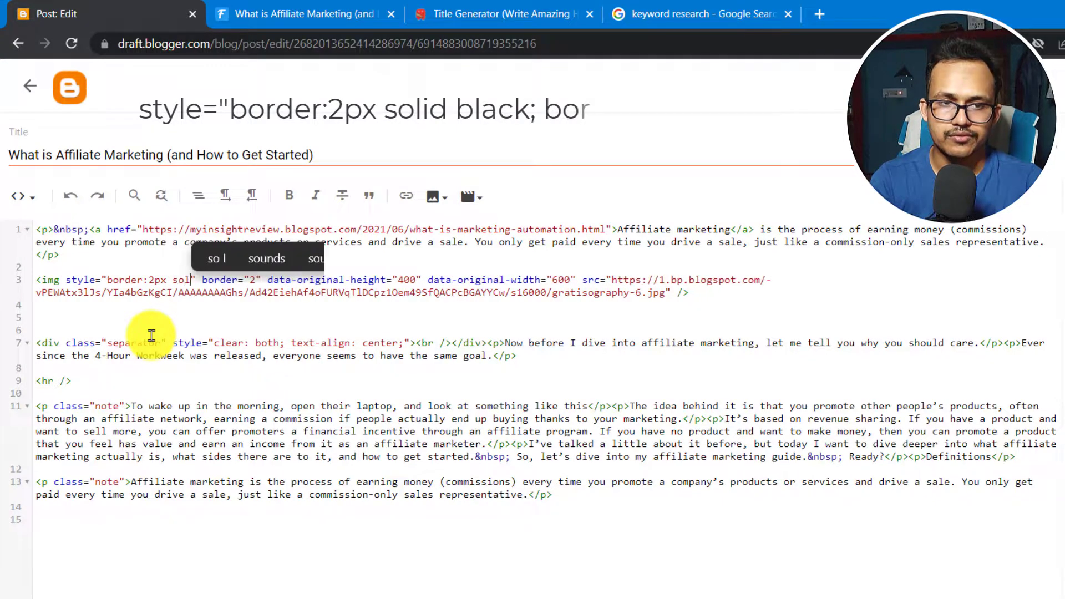
text(id; )
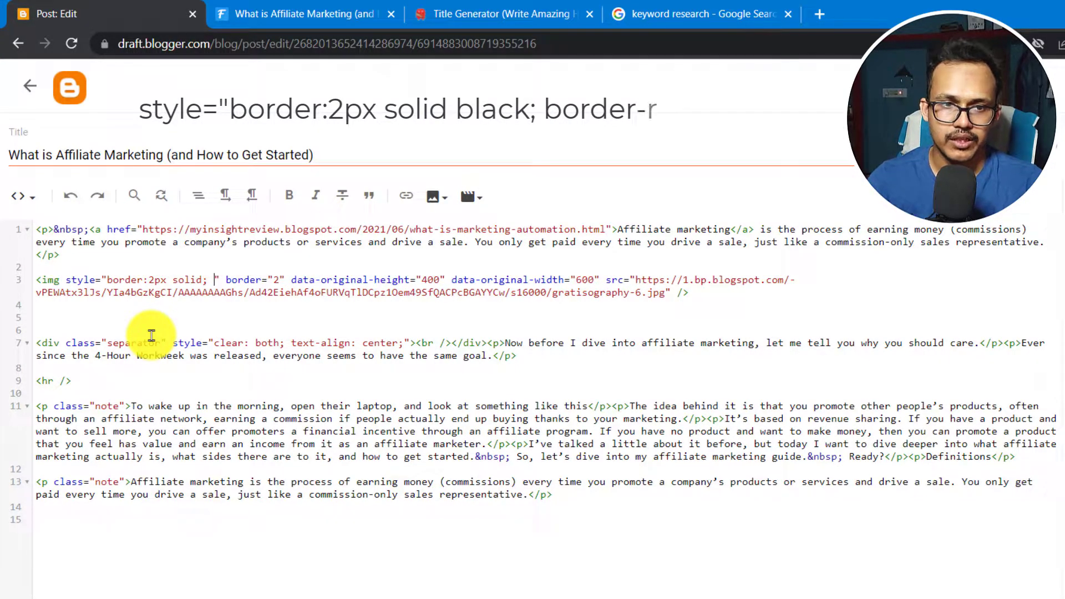
Add border-radius:5px to the img tag's inline style and check the saved change on the reloaded published page
text(border)
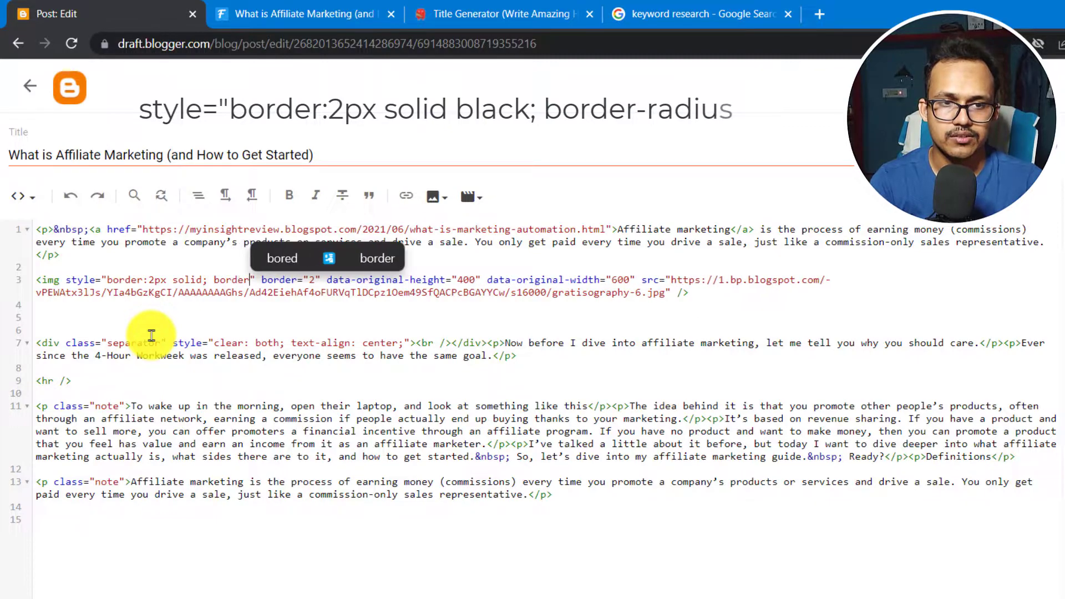
text(-radius)
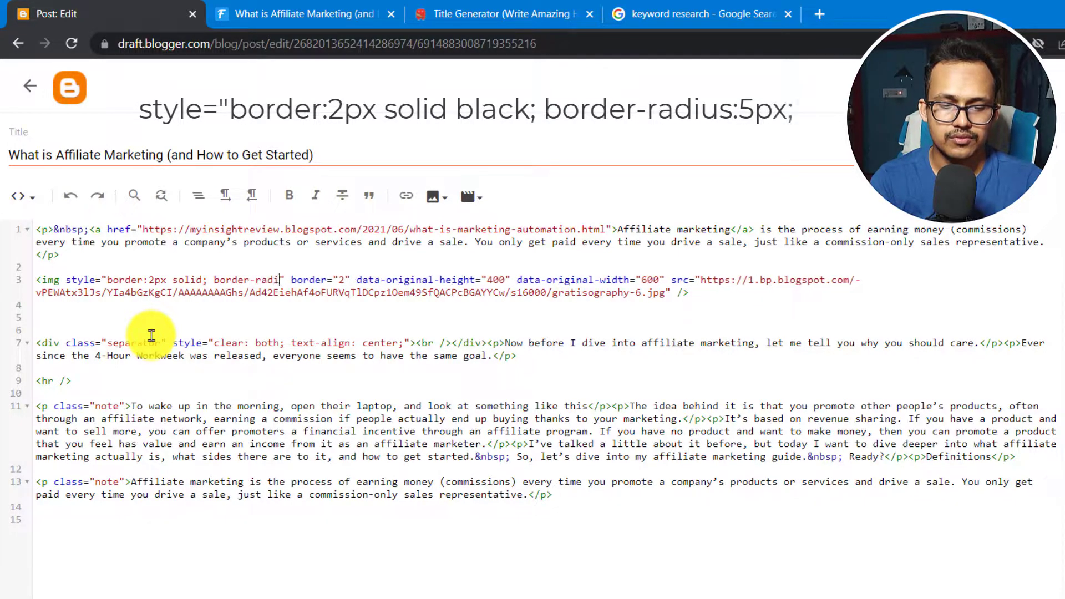
text(:)
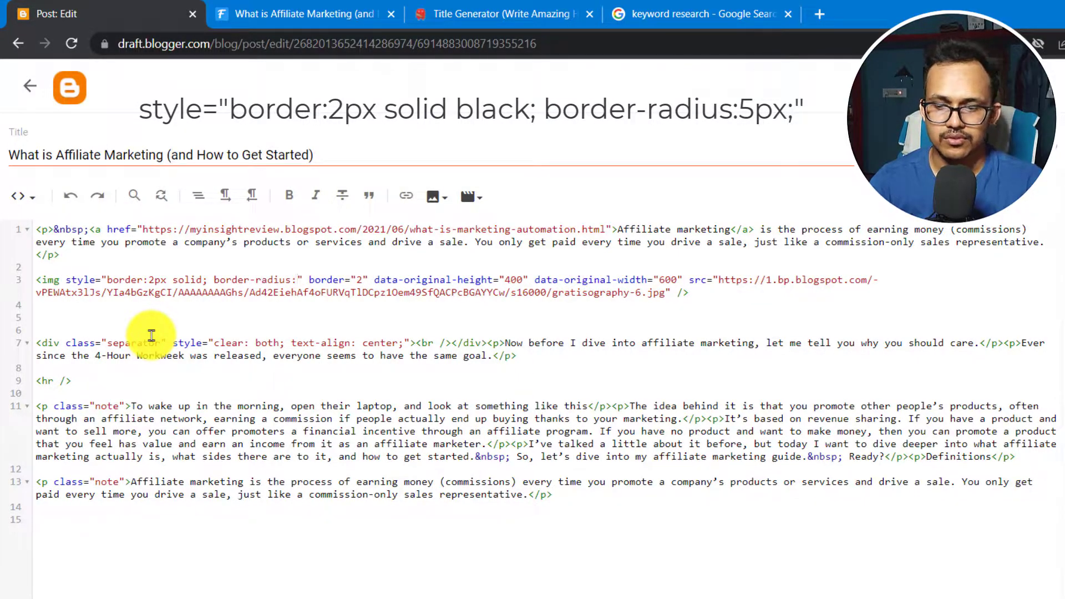
text(5px)
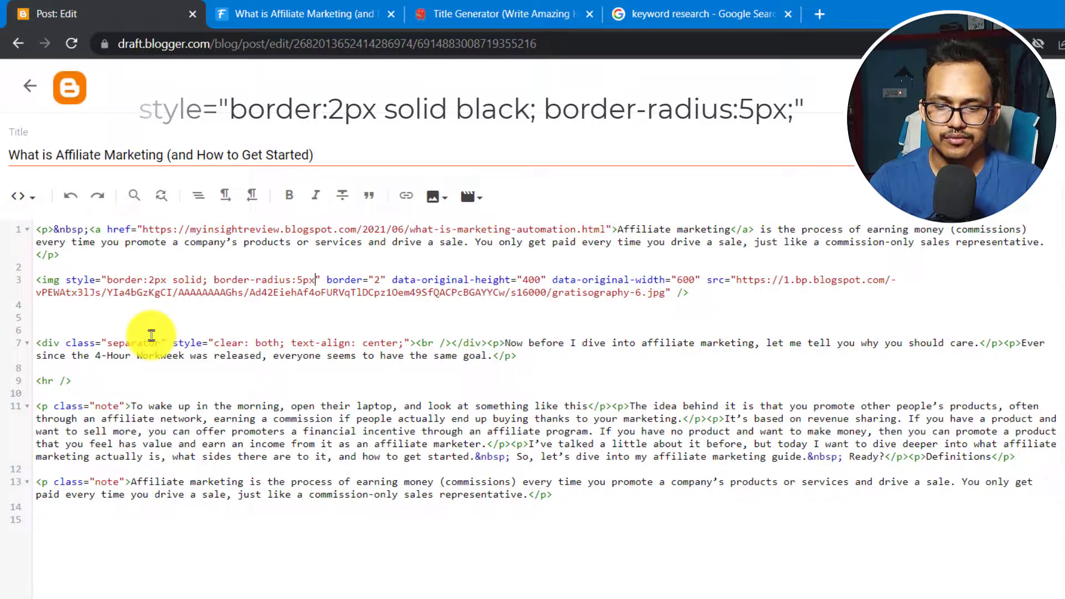
text(;)
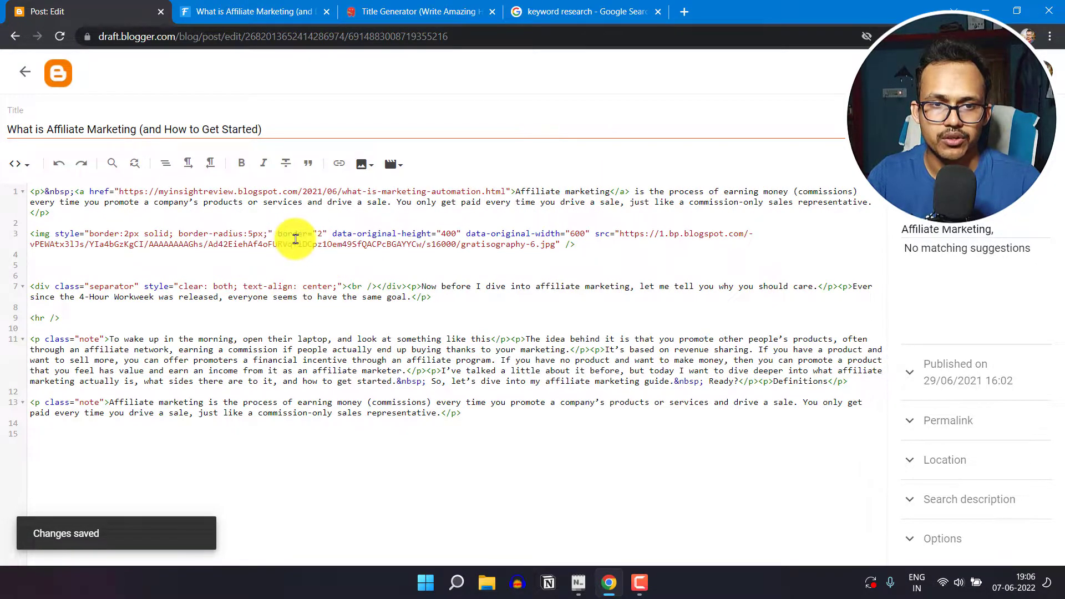
click(267, 6)
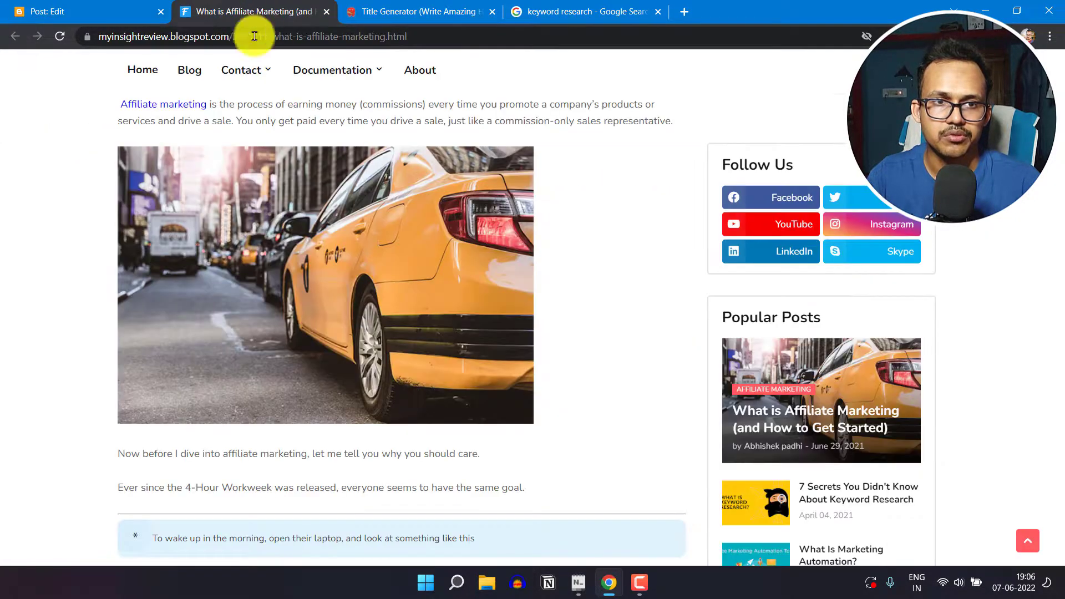
click(60, 36)
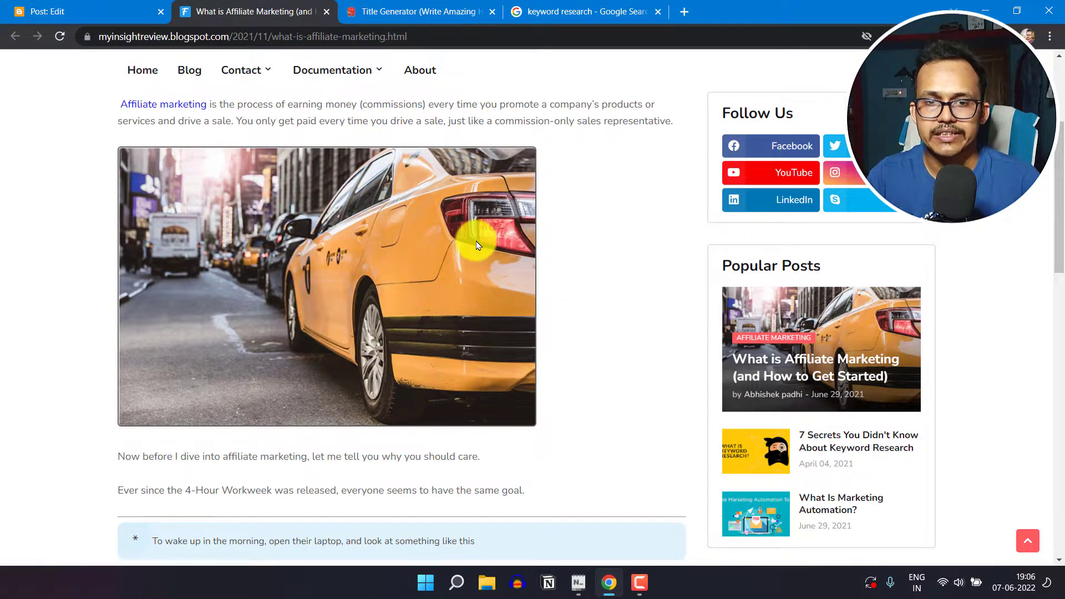
Wrap the img tag in the post's HTML in opening and closing center tags
click(128, 11)
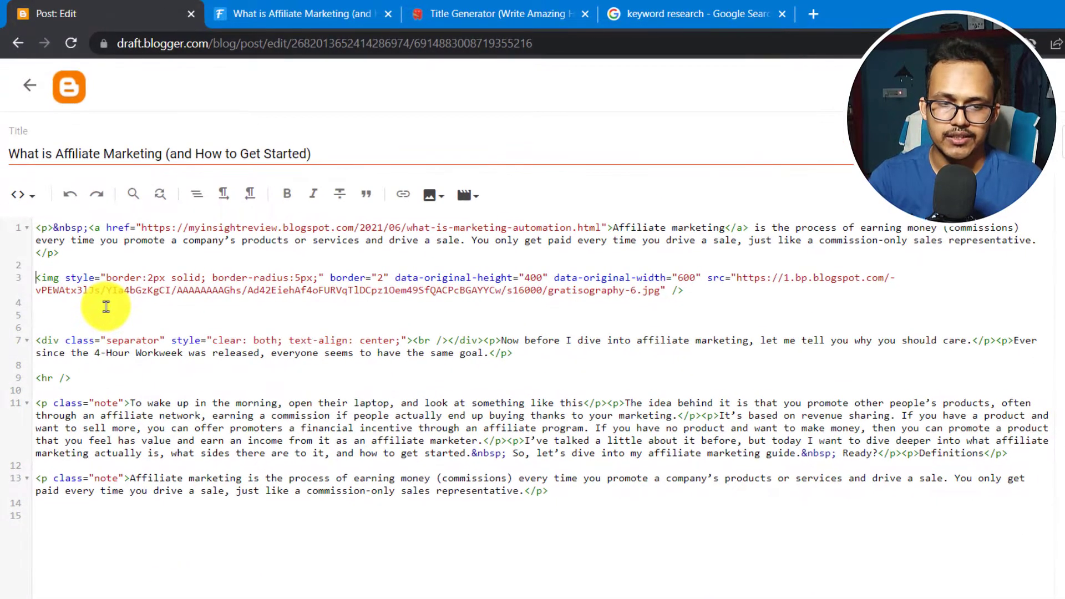
text(<cente)
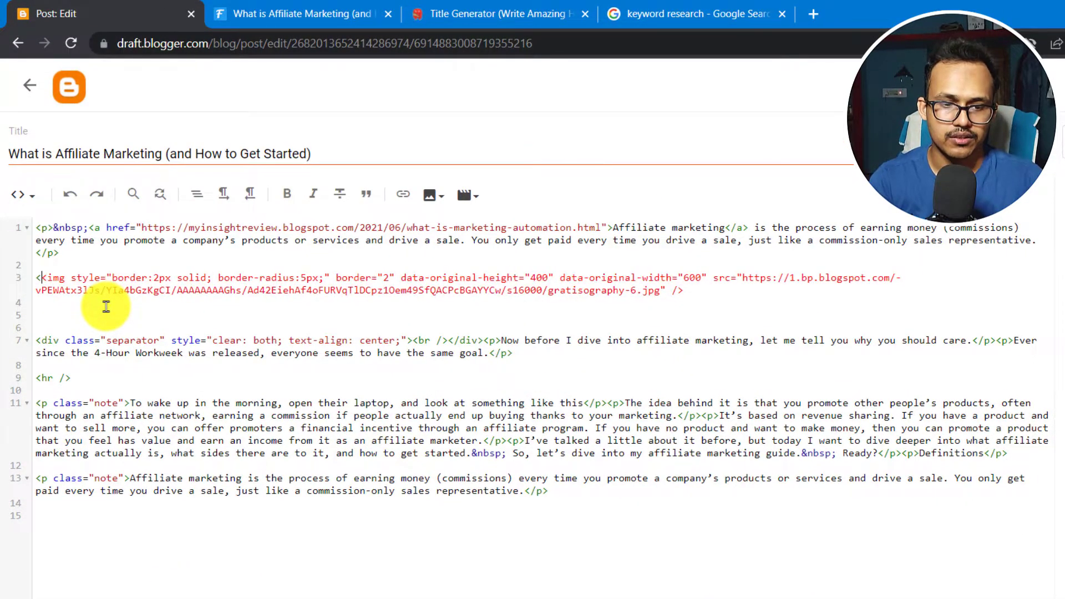
text(r>)
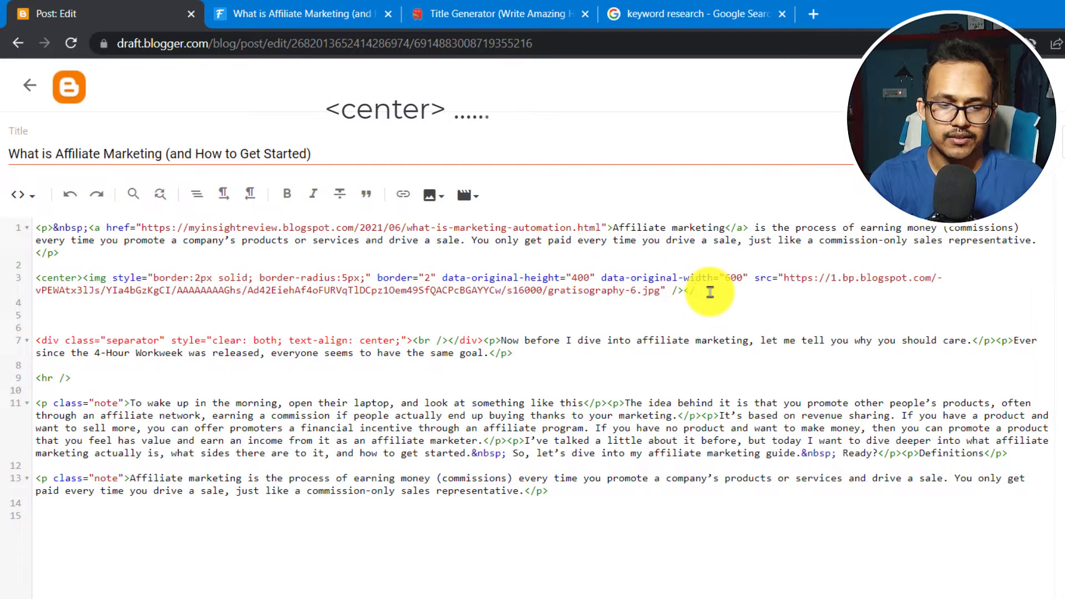
text(center)
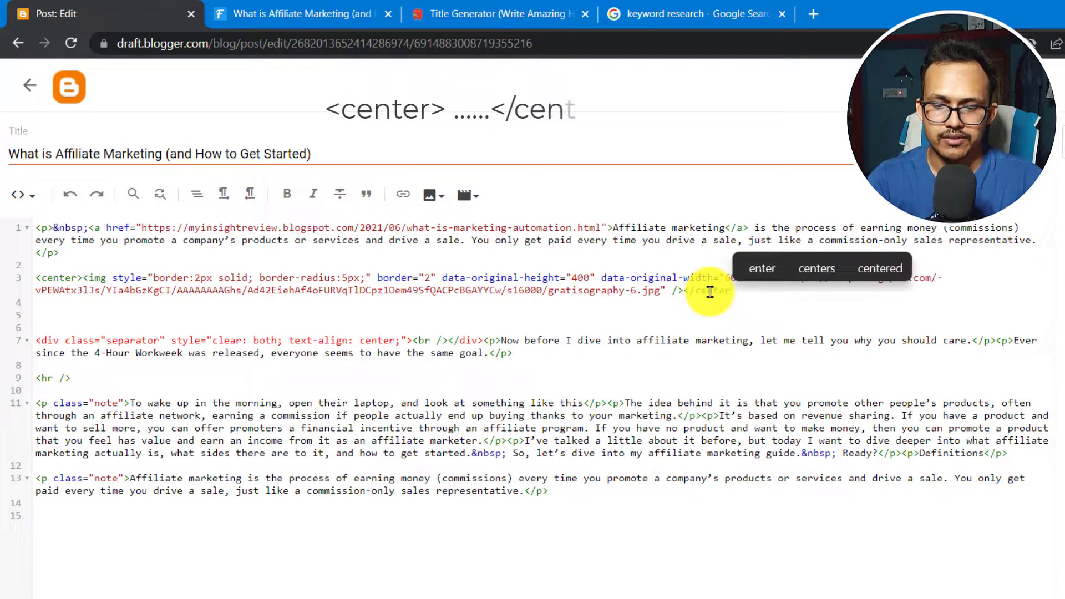
text(>)
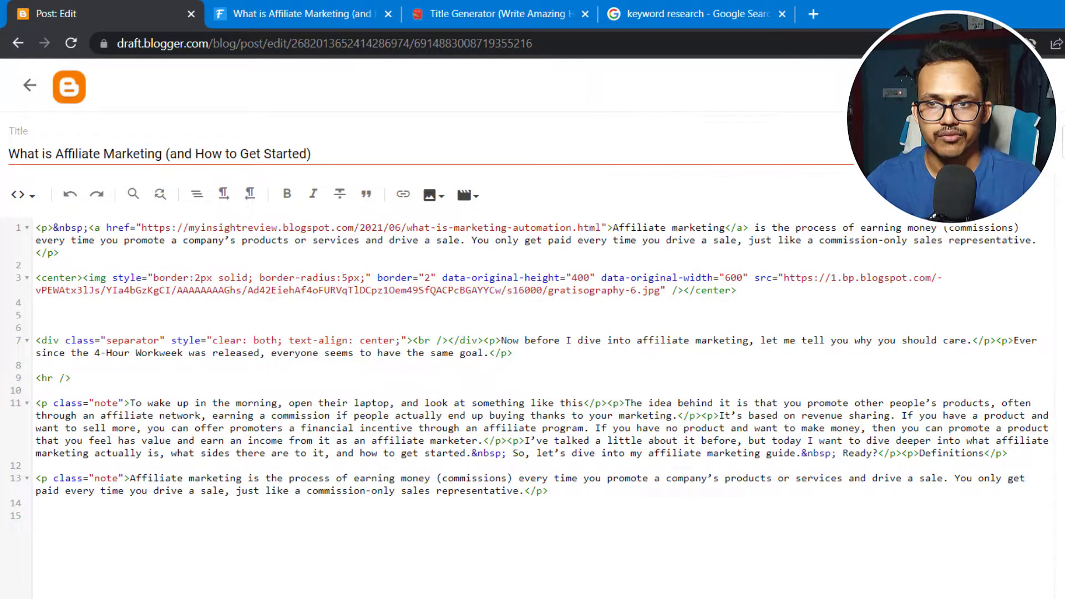
Reload the published affiliate marketing post and examine the image's alignment within the article
click(269, 13)
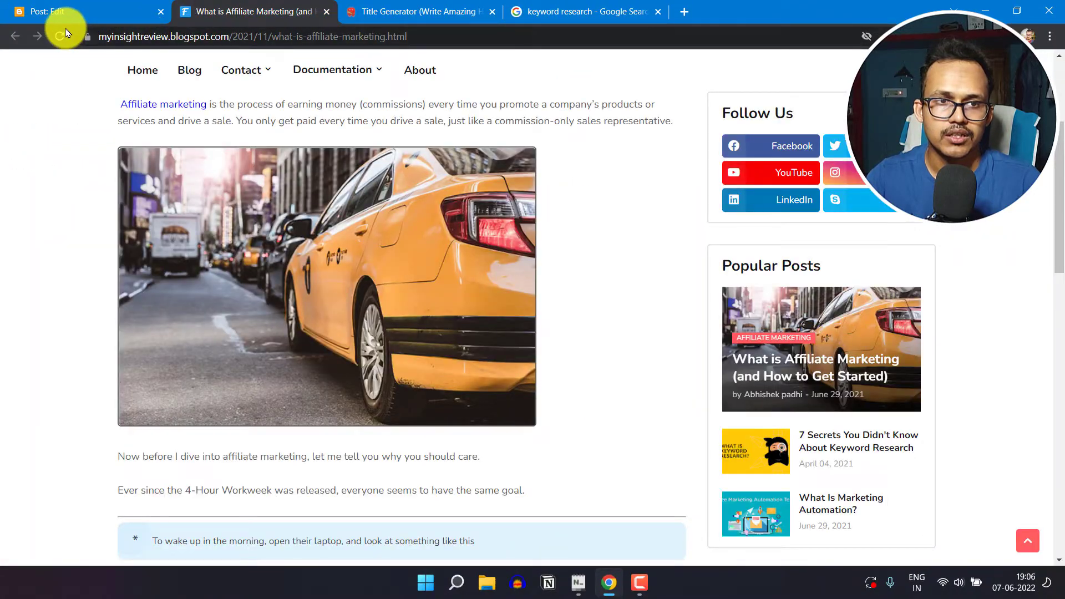
click(62, 35)
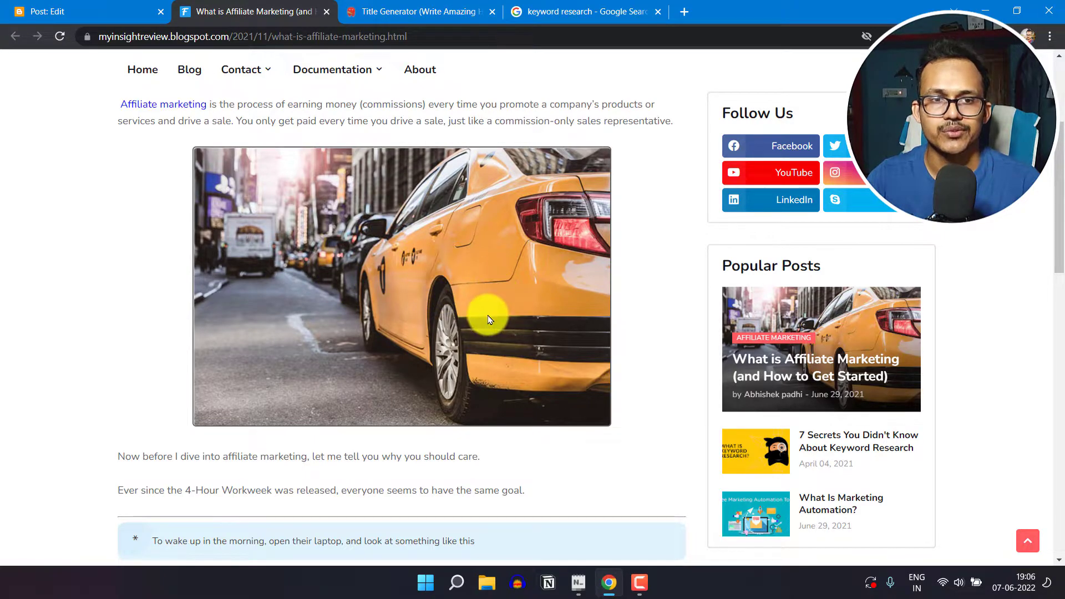
scroll(309, 278, up, 3)
scroll(374, 290, down, 3)
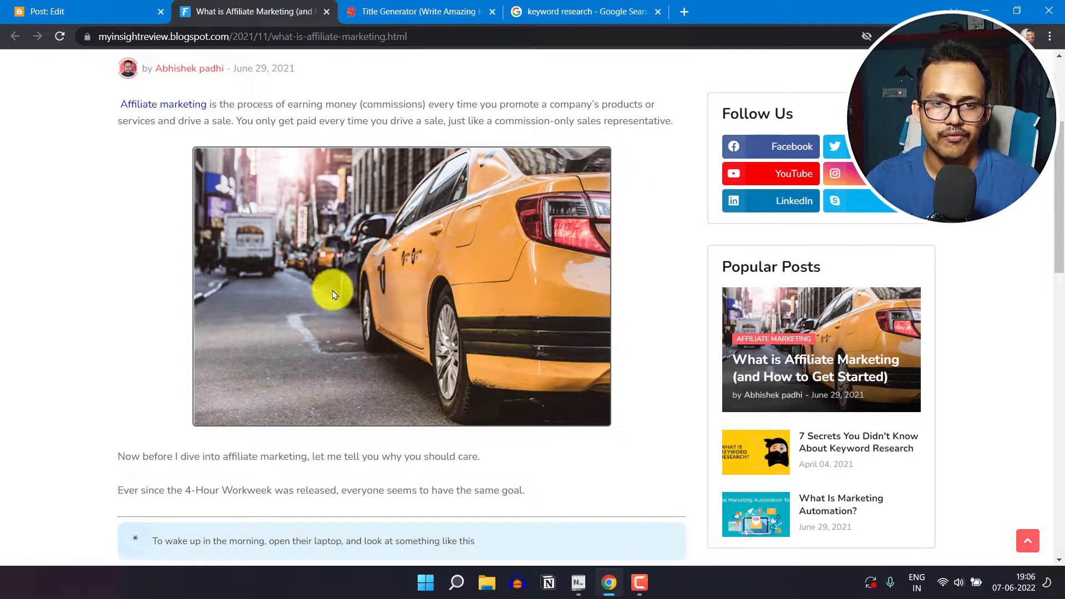
Delete the surplus blank lines below the centered image in the post's HTML, leaving a single one
click(106, 12)
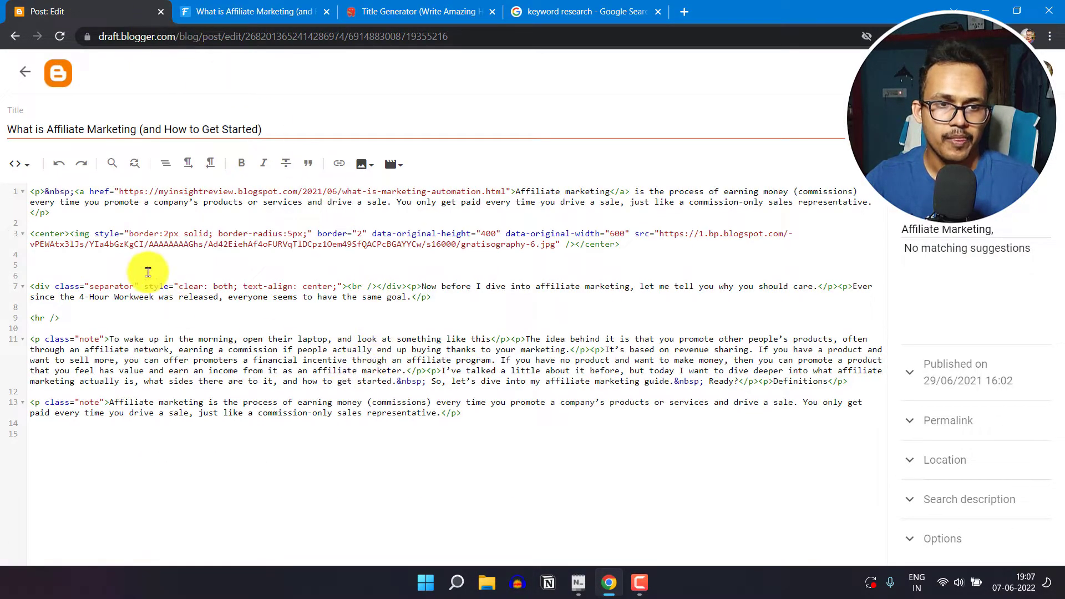
click(88, 256)
key(BackSpace)
key(BackSpace)
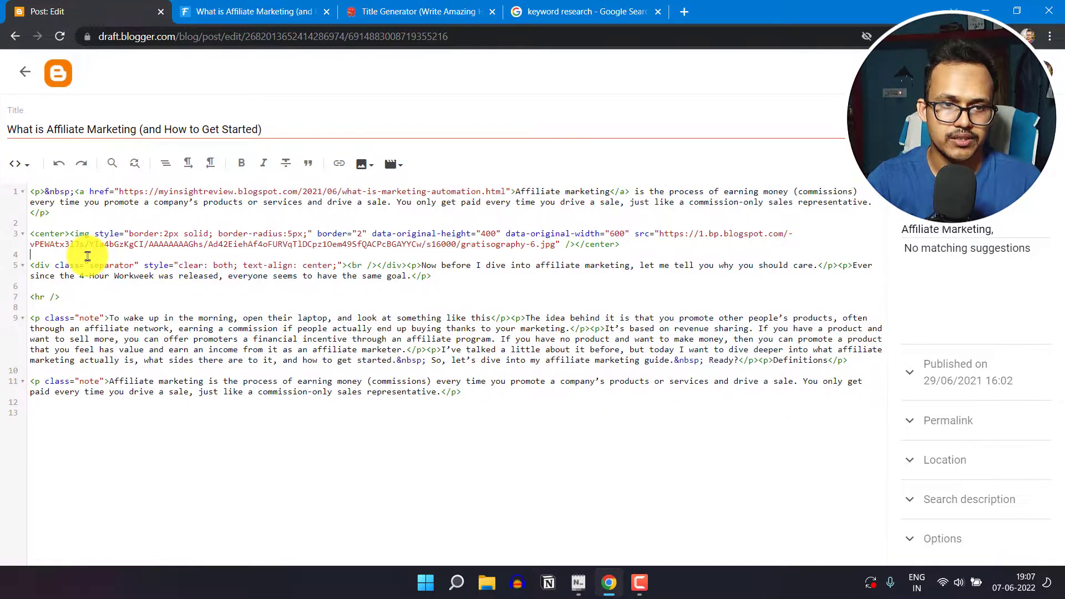
Switch the post to Compose view and bold "affiliate marketing" in the first sentence below the image
click(19, 160)
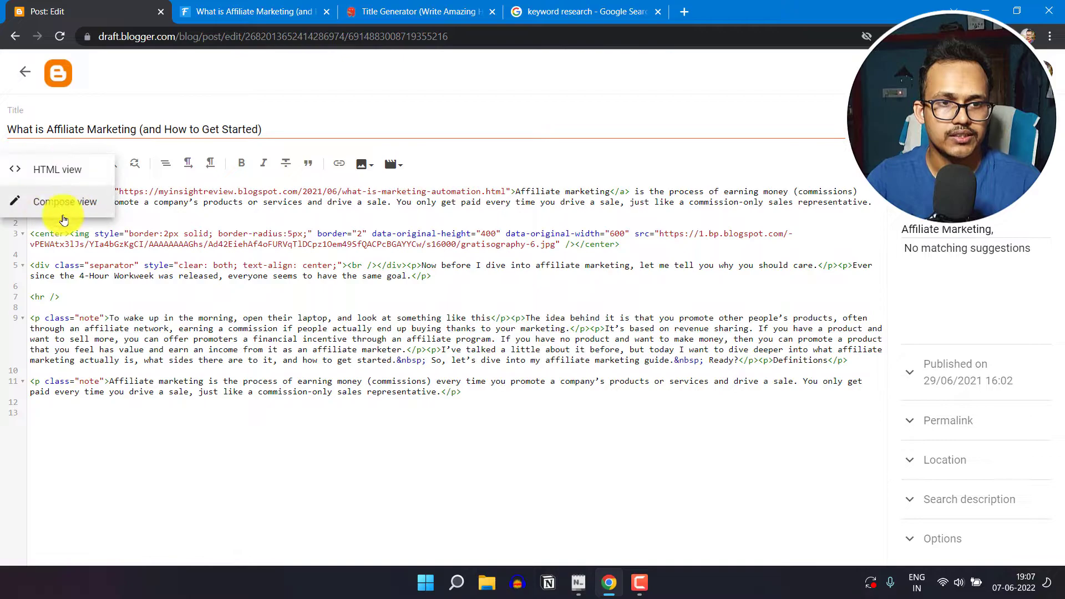
click(48, 202)
scroll(426, 352, down, 4)
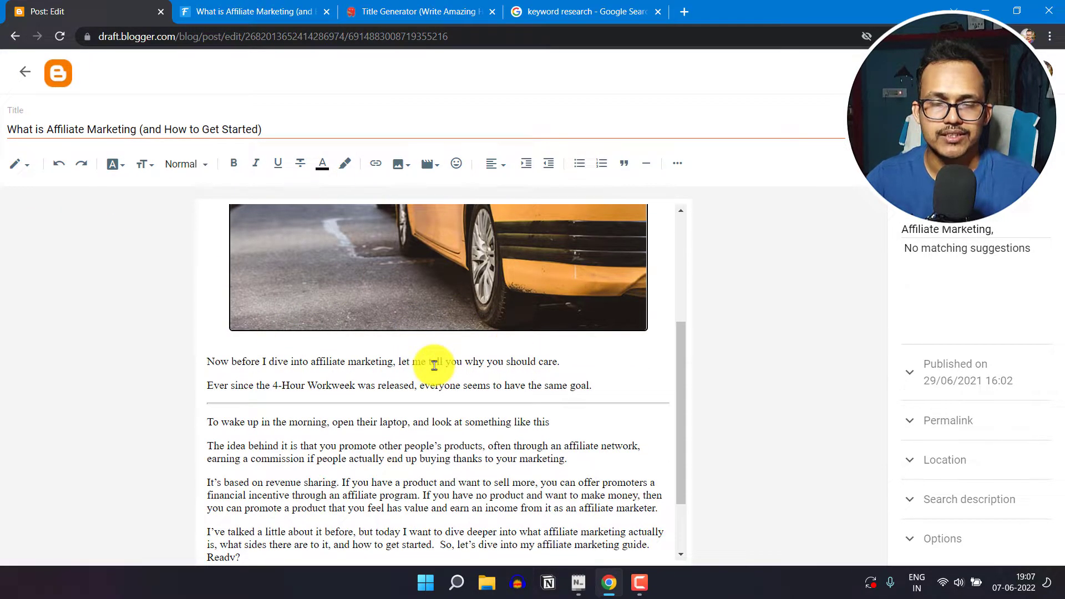
scroll(434, 366, down, 2)
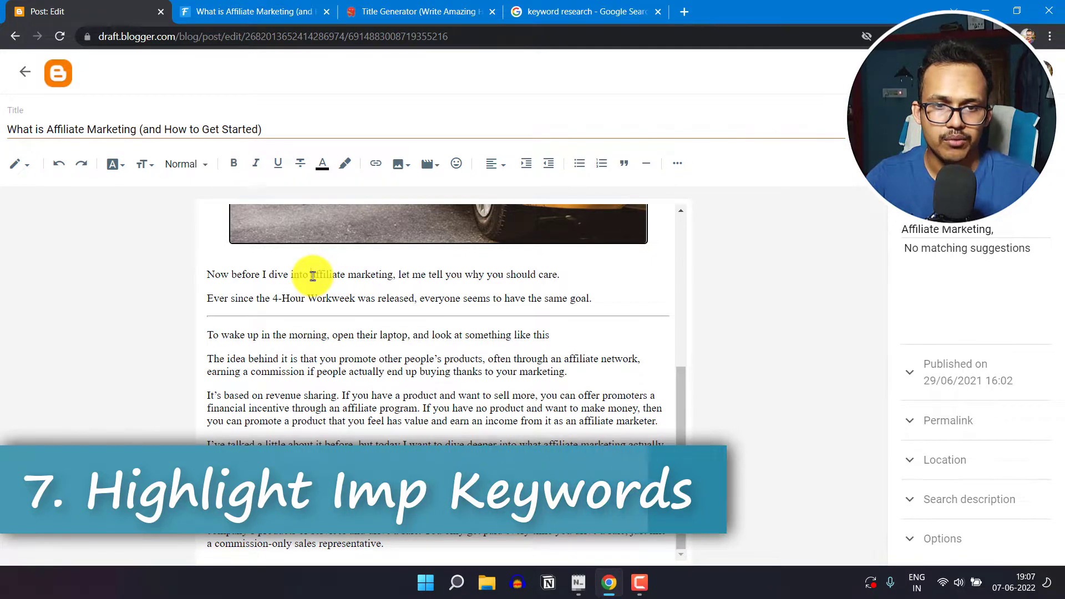
drag(309, 276, 392, 276)
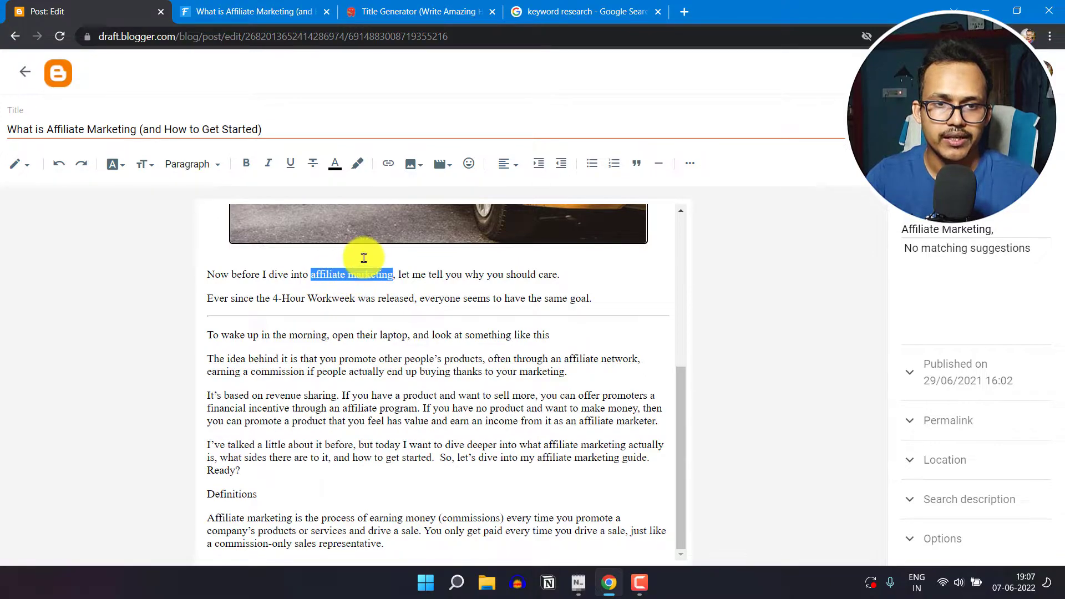
click(246, 166)
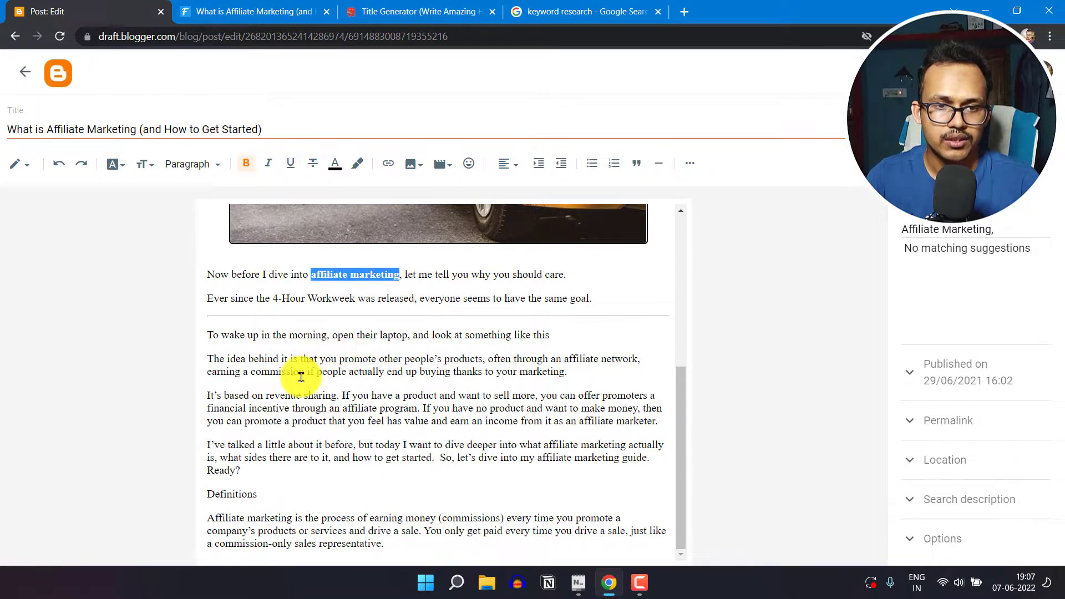
click(277, 421)
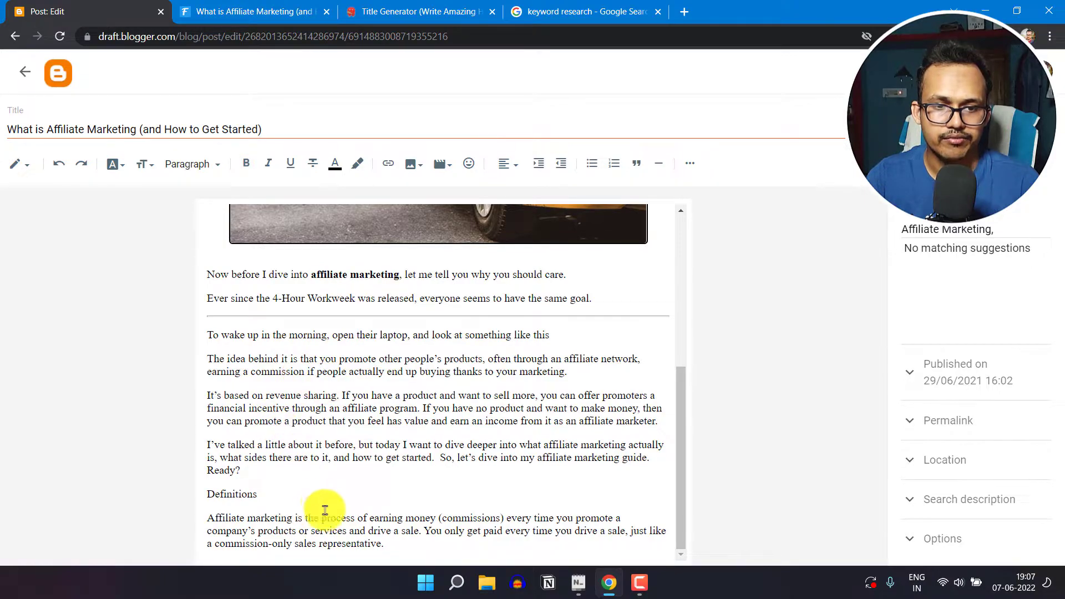
Bold "Affiliate marketing" at the start of the paragraph under Definitions
scroll(483, 445, up, 5)
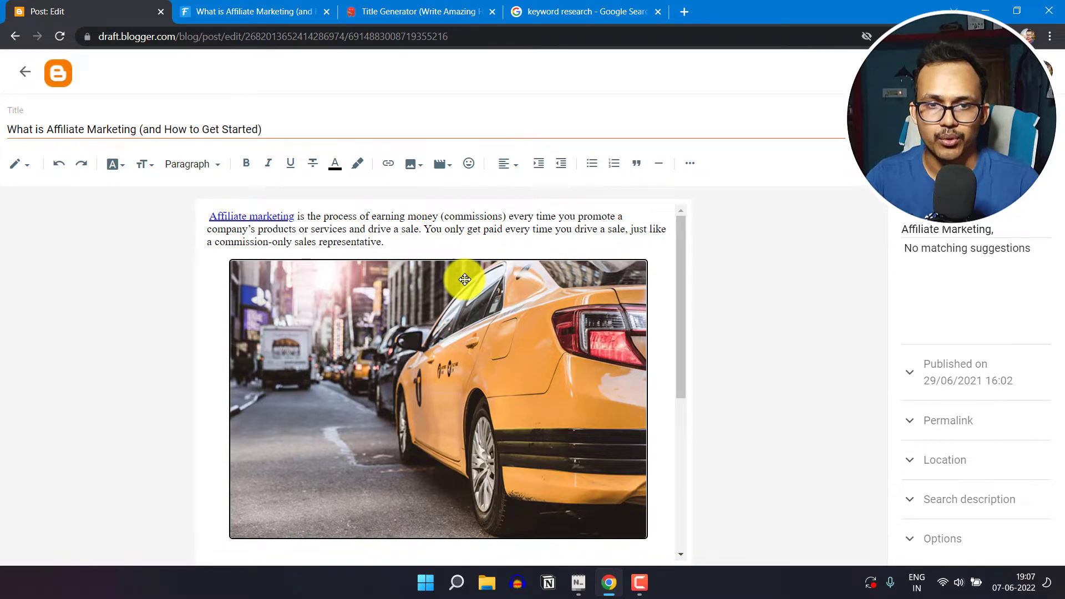
scroll(422, 305, down, 5)
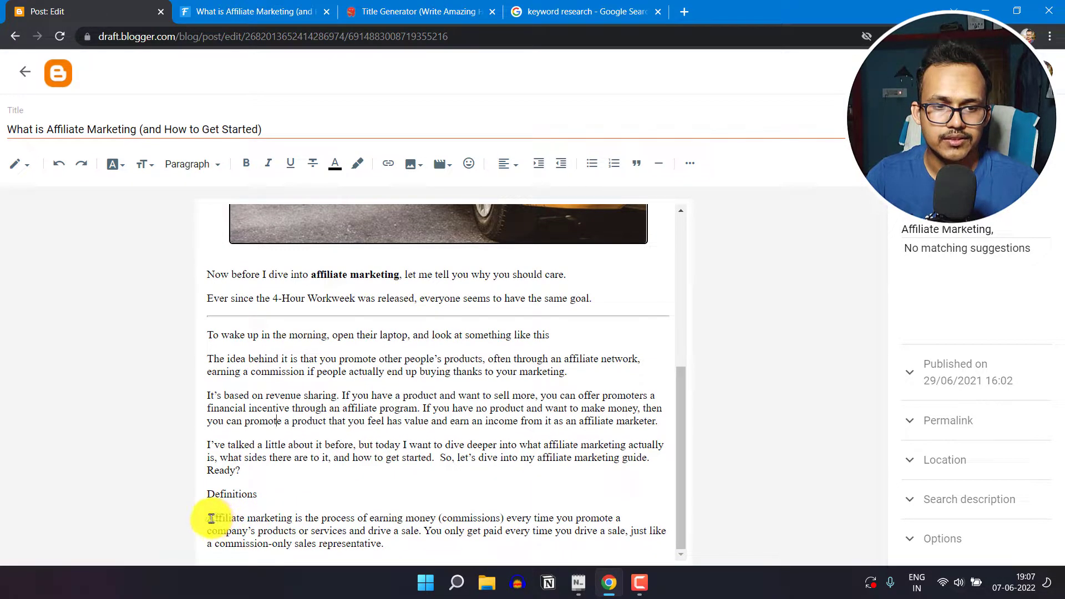
drag(210, 519, 292, 518)
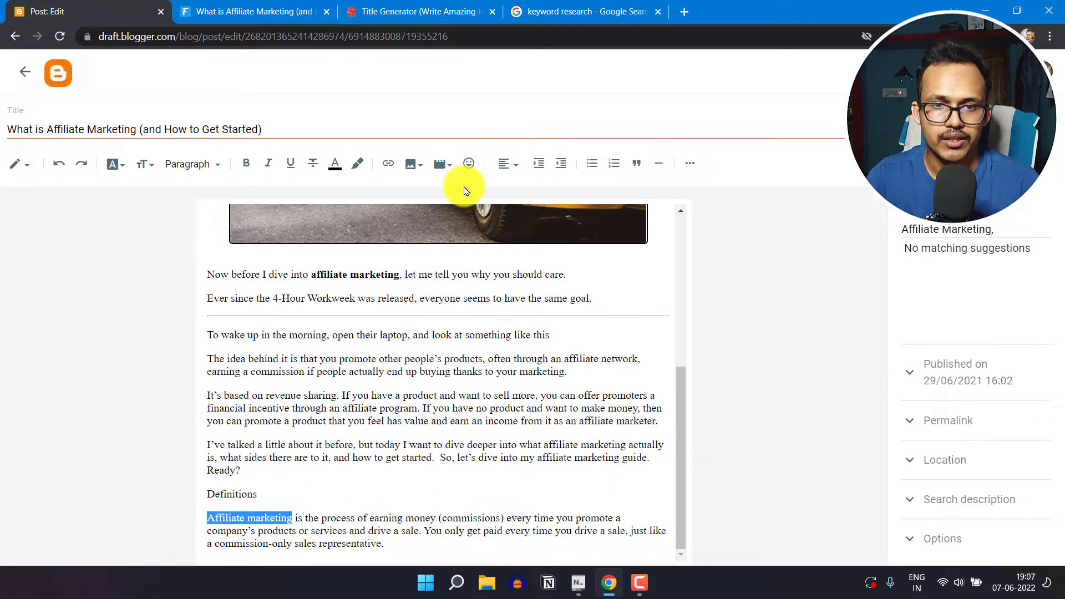
click(247, 164)
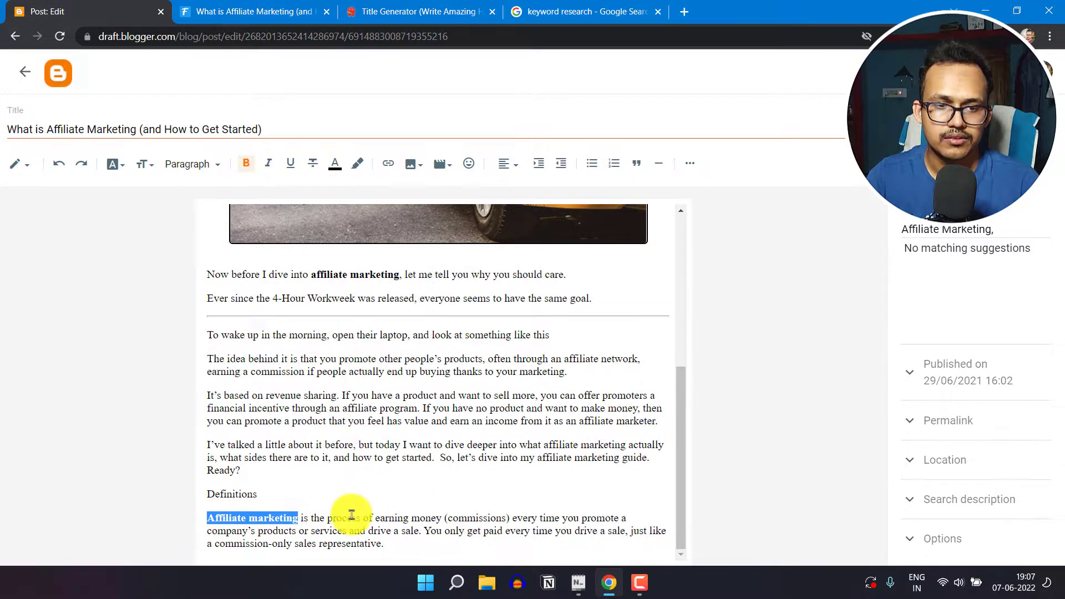
Check the alt text, title text and size settings of the taxi image without changing them
click(382, 546)
scroll(507, 431, up, 3)
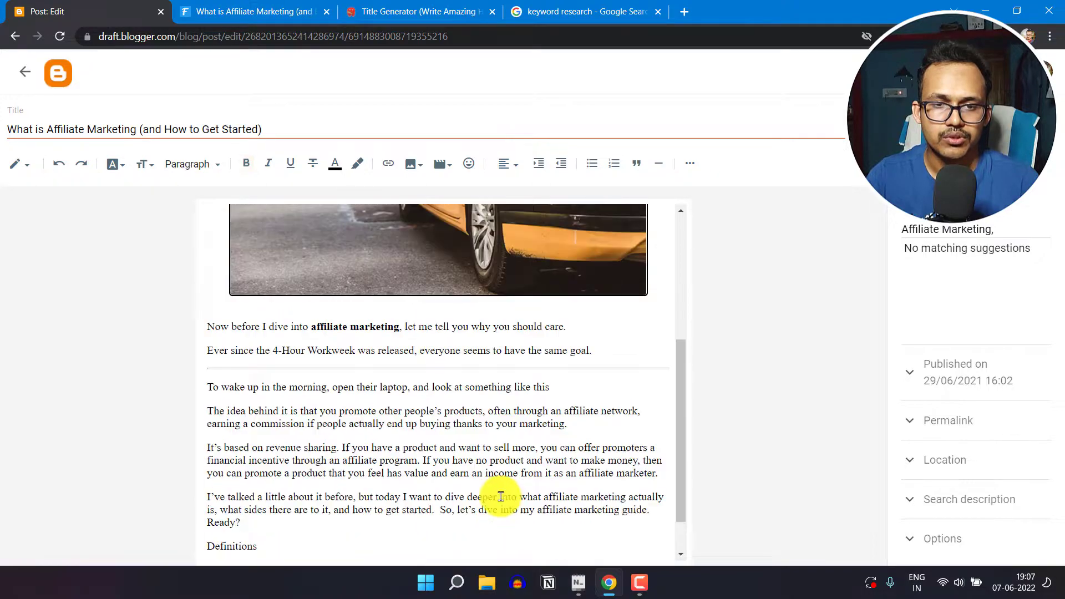
click(460, 320)
click(373, 404)
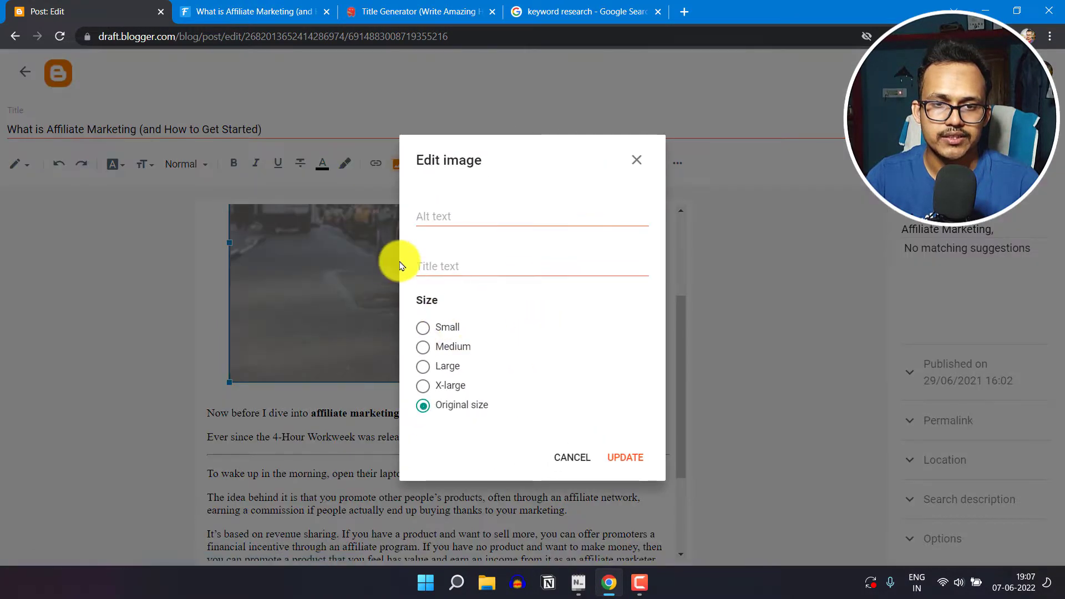
click(557, 458)
scroll(316, 409, down, 3)
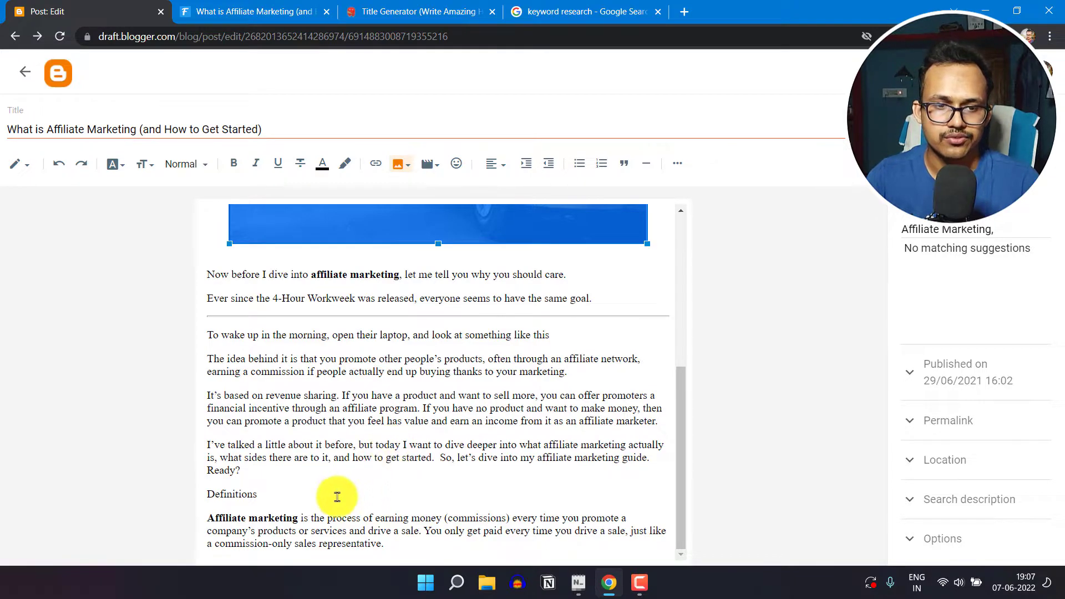
click(288, 499)
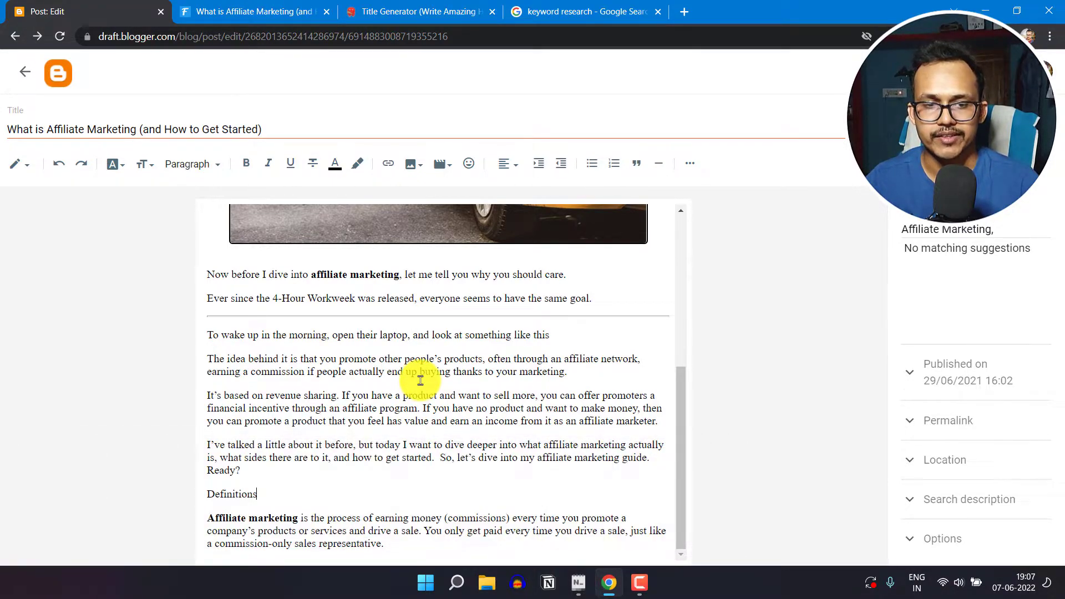
click(477, 496)
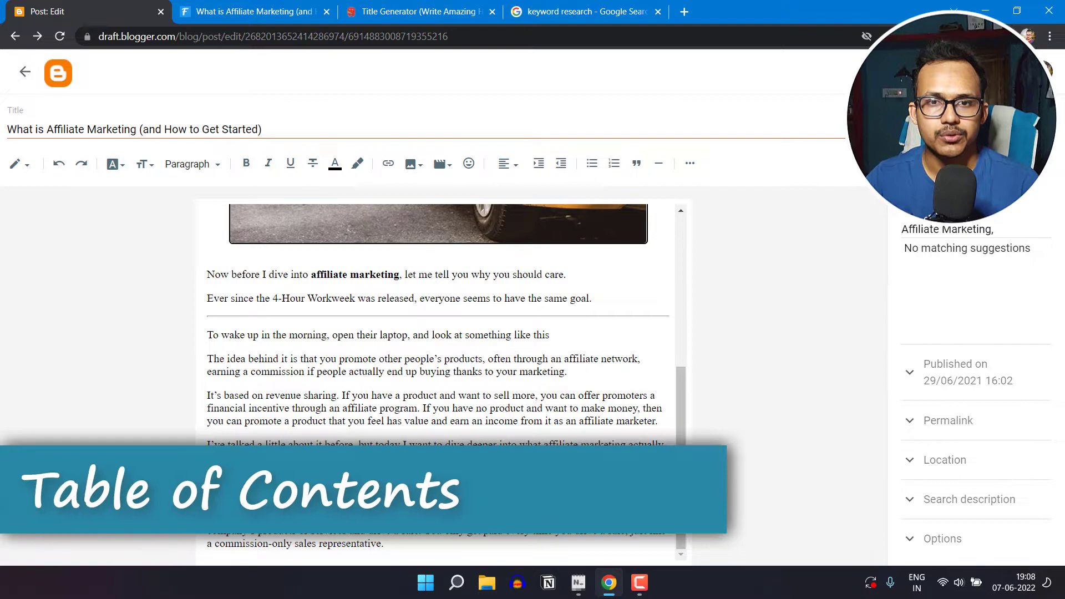
scroll(539, 370, up, 5)
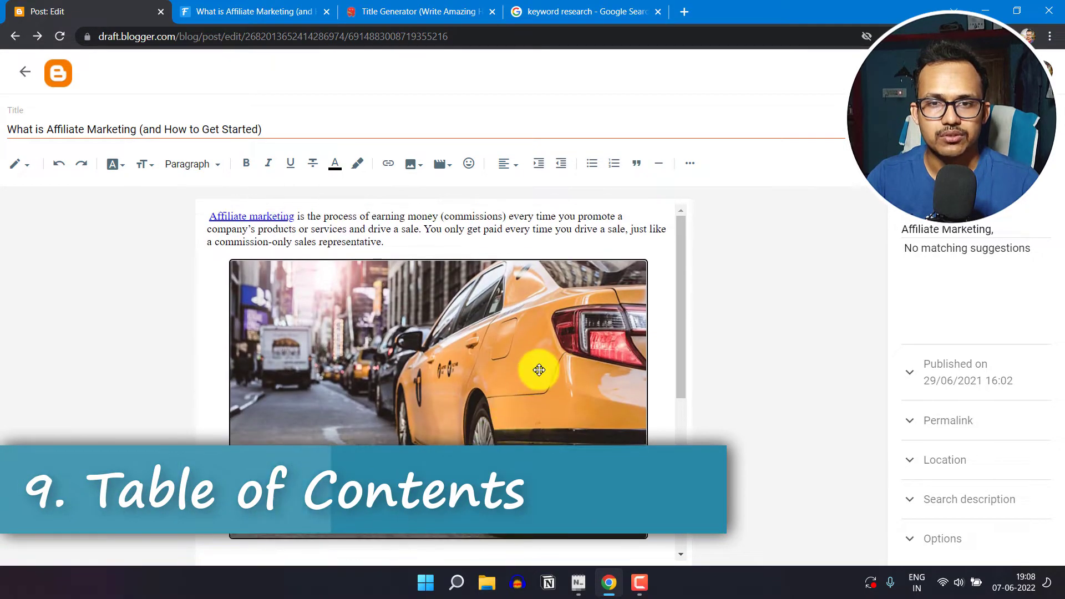
Open the Key2Blogging YouTube channel in a new tab and browse its home page down to the popular uploads
click(683, 12)
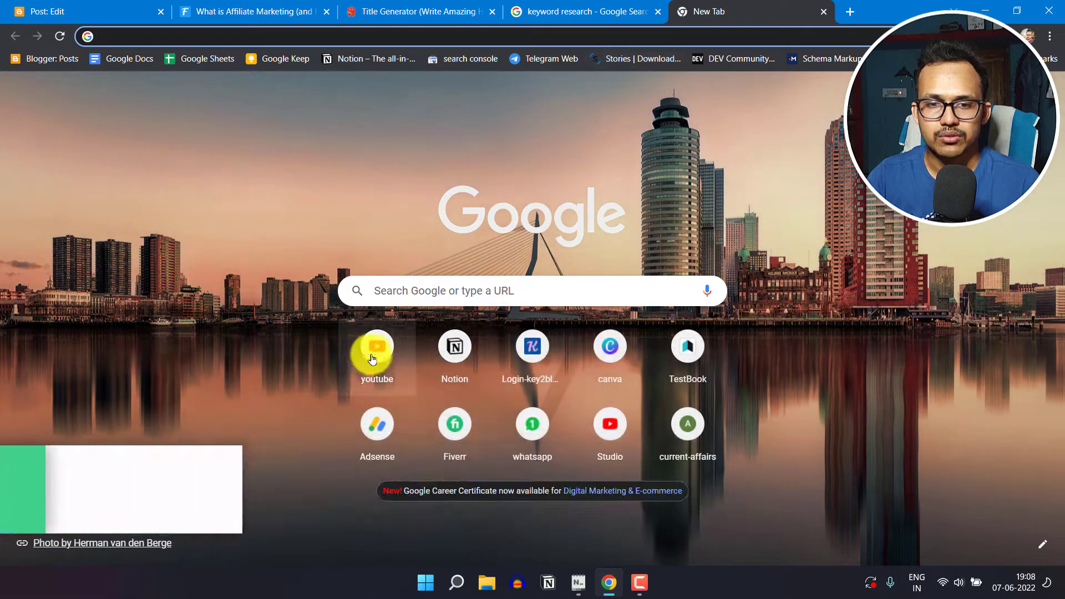
click(378, 359)
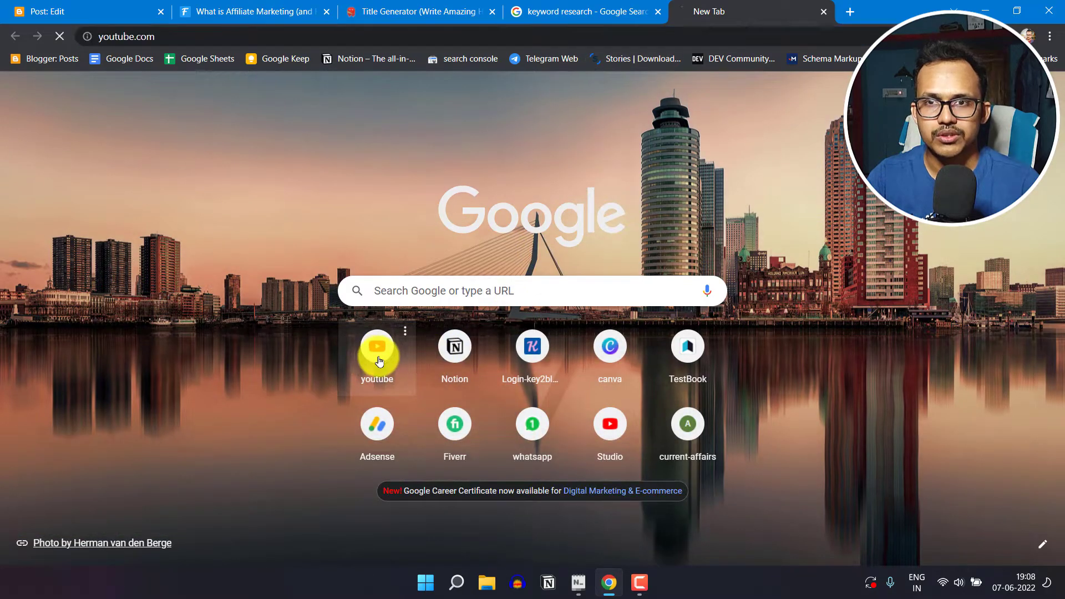
scroll(1059, 152, down, 2)
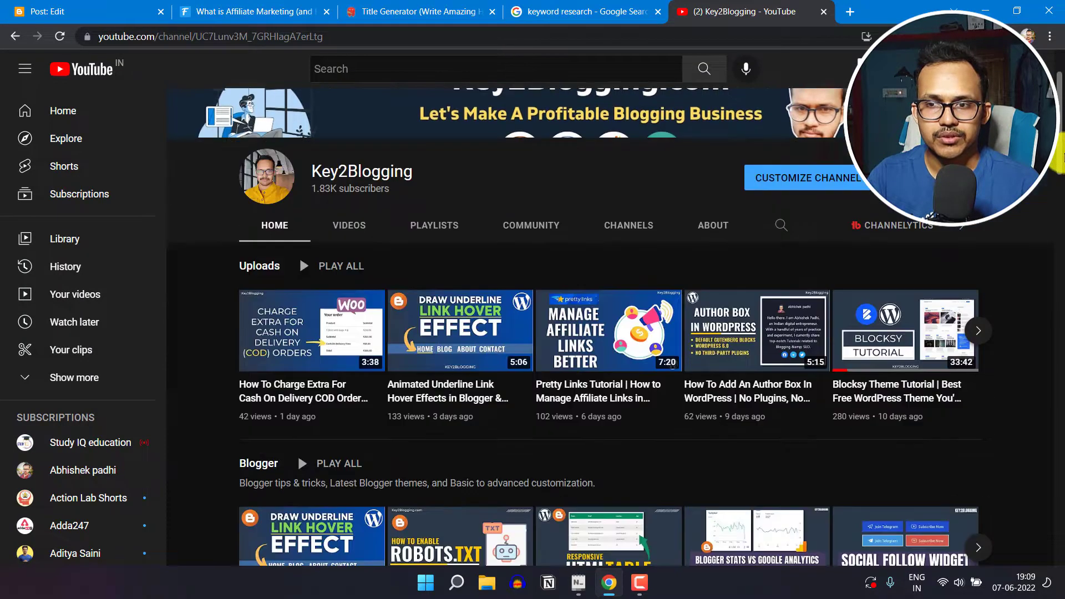
drag(1059, 152, 1047, 397)
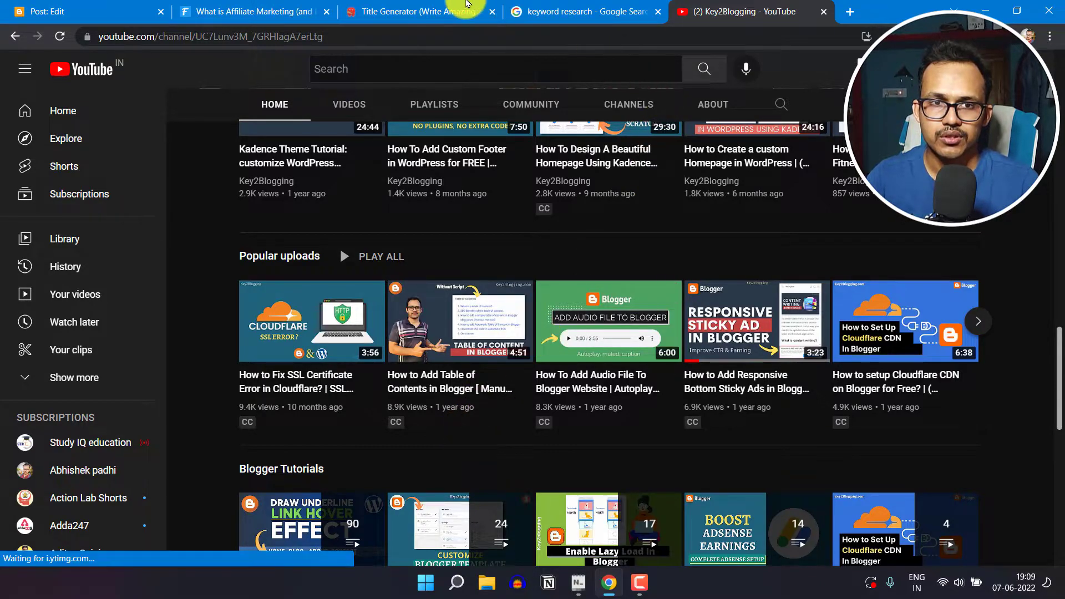
Review the published affiliate marketing post, including the highlighted note below the image and the rest of the article
click(269, 11)
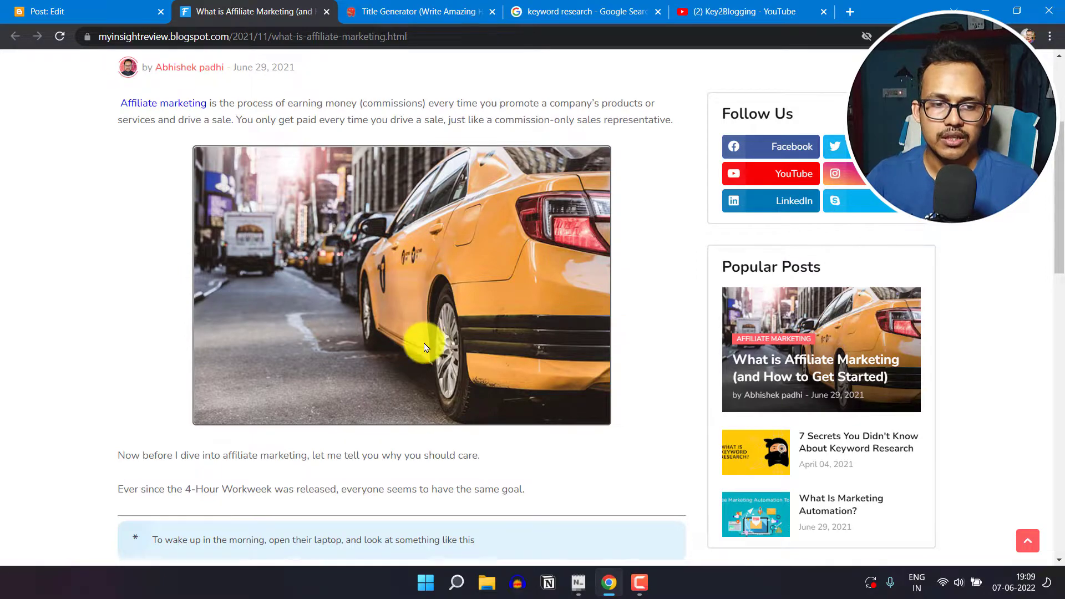
scroll(143, 373, down, 3)
drag(168, 338, 411, 337)
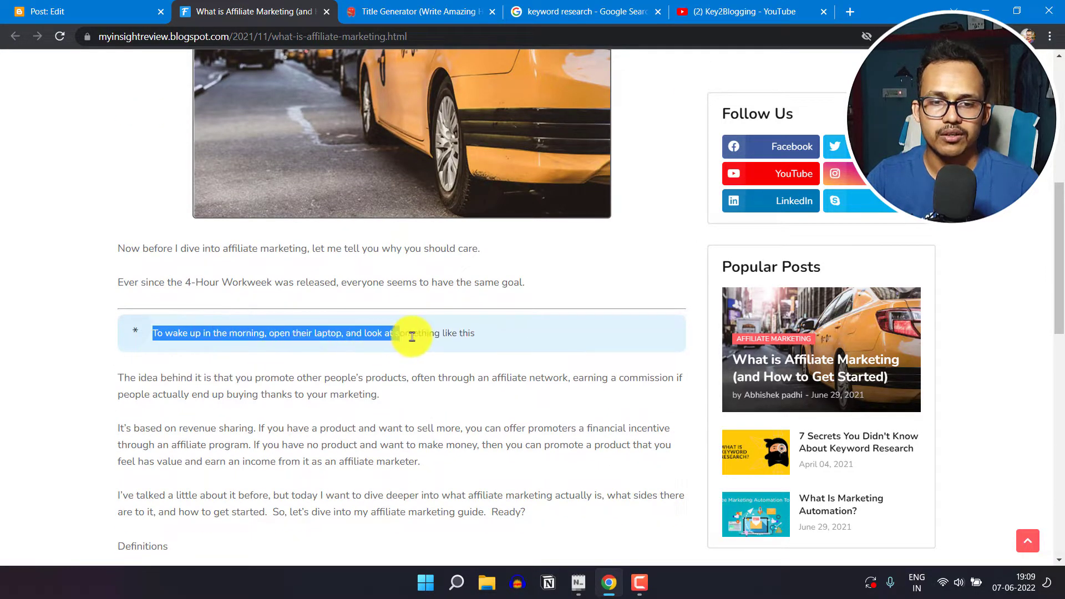
click(509, 349)
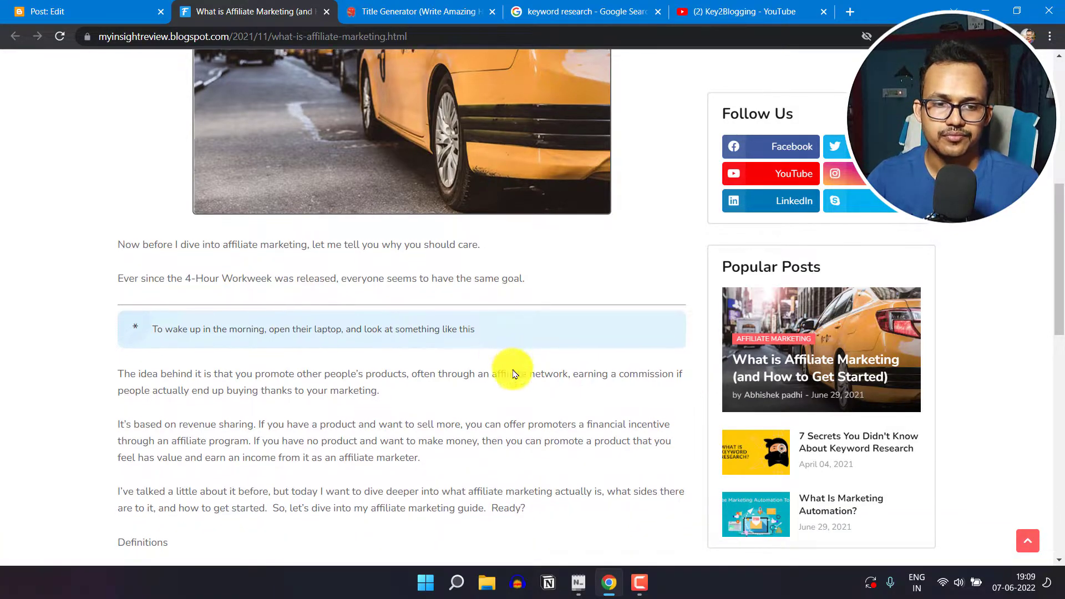
scroll(504, 377, down, 4)
scroll(503, 379, down, 2)
scroll(500, 378, up, 12)
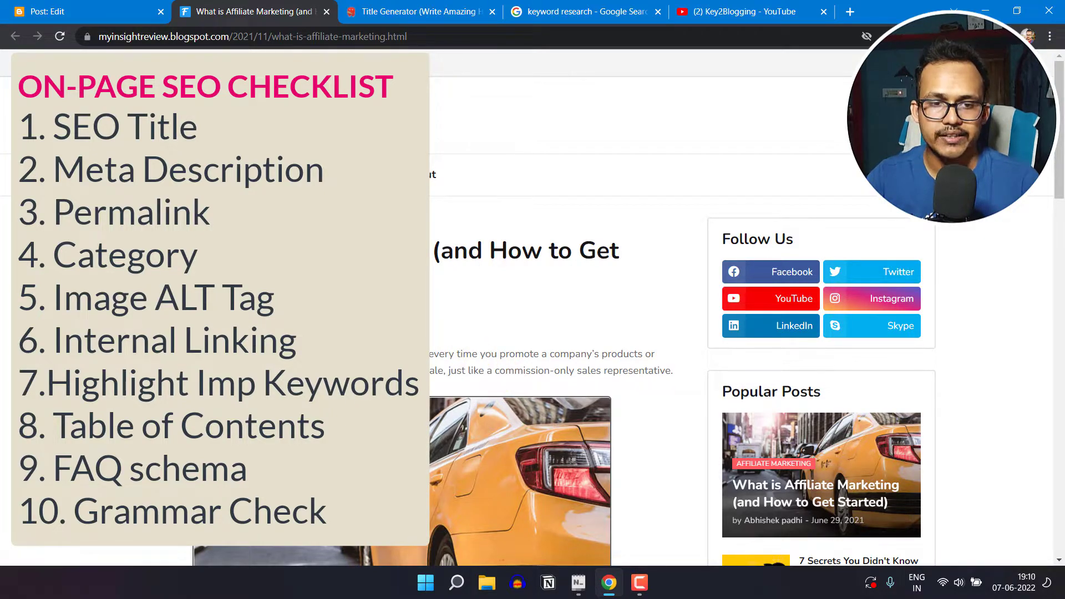
Return to the post editor and add the paragraph "SEO is very important for ranking." above the image, correcting its spelling
click(55, 12)
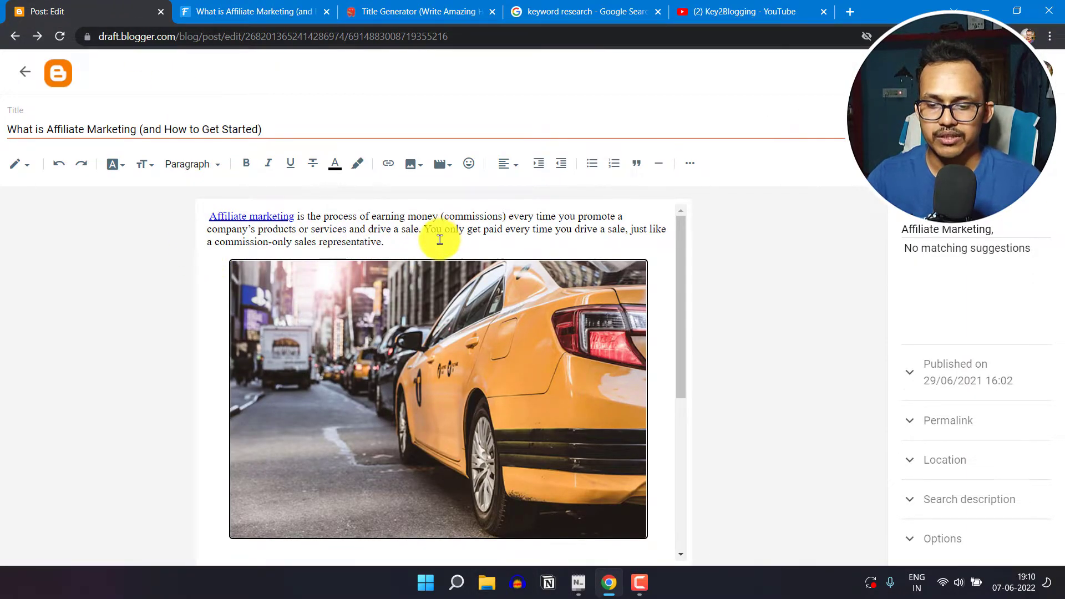
key(Return)
key(BackSpace)
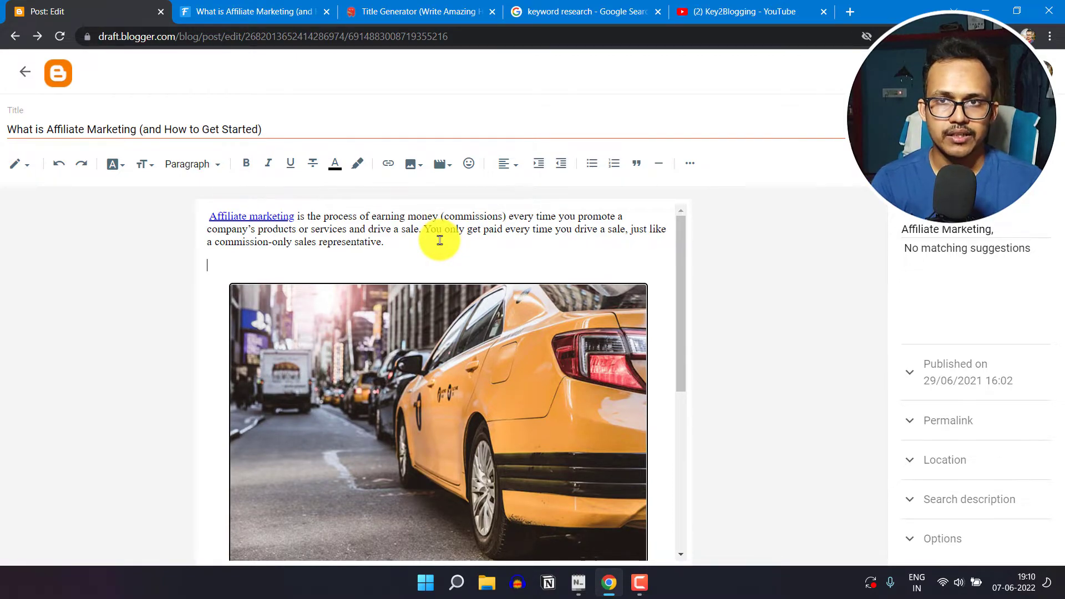
text(SEO is)
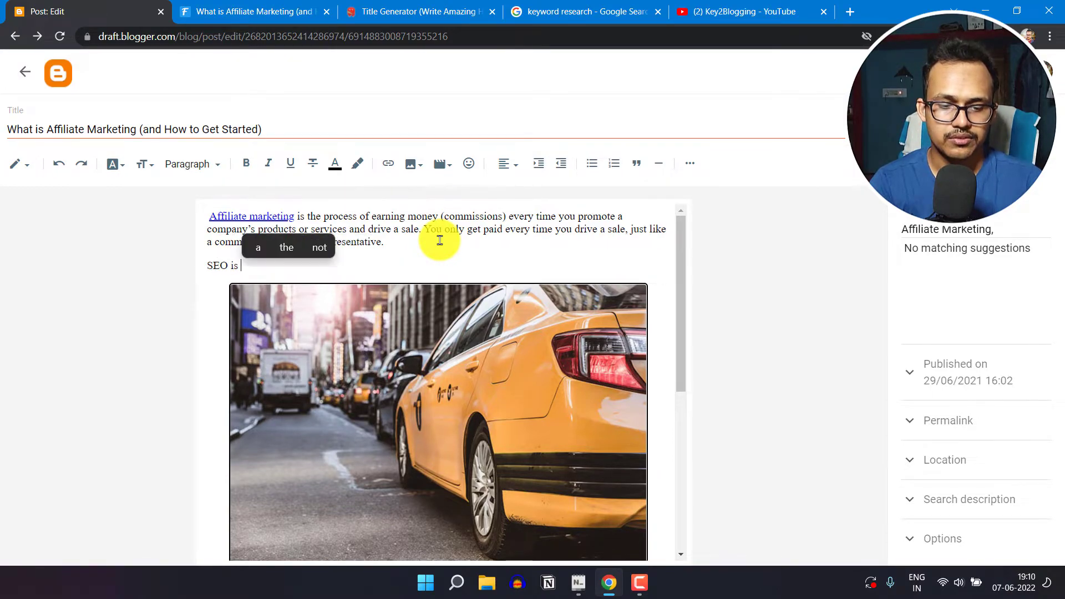
text( very imp)
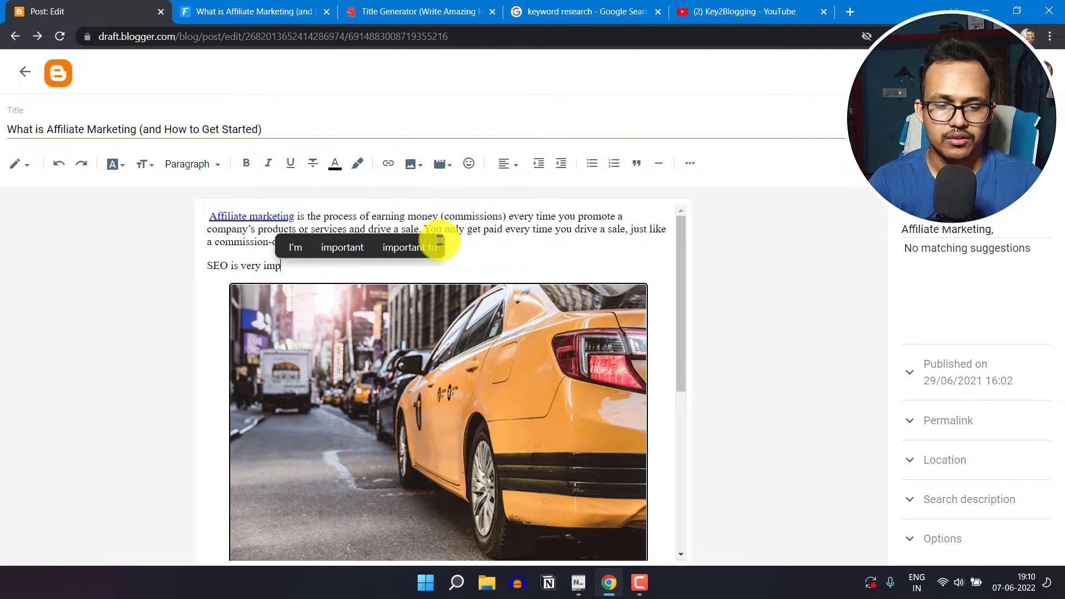
text(ortnat for )
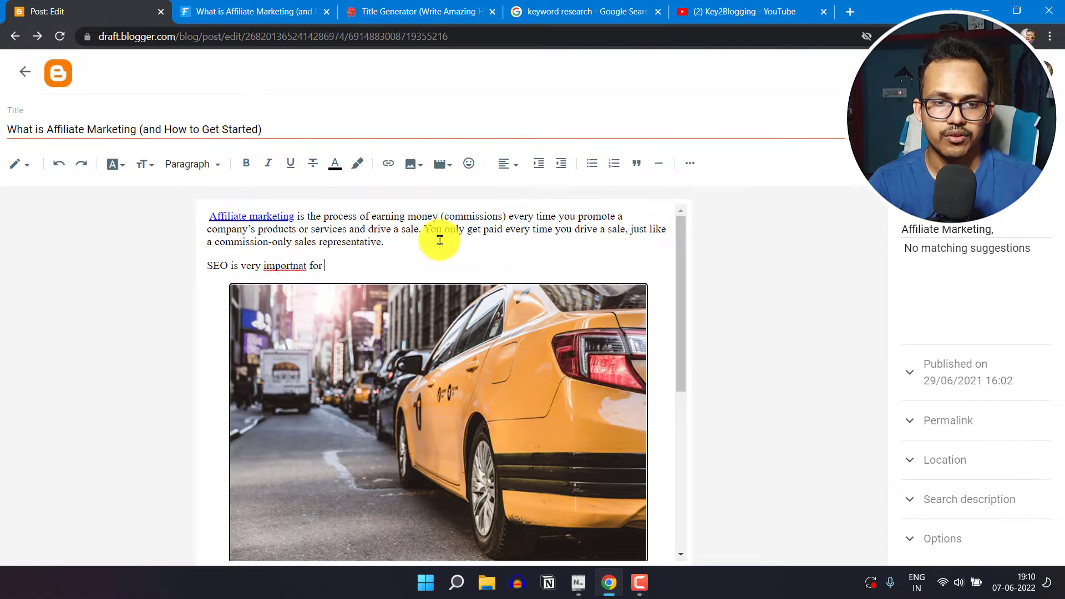
text(ranking)
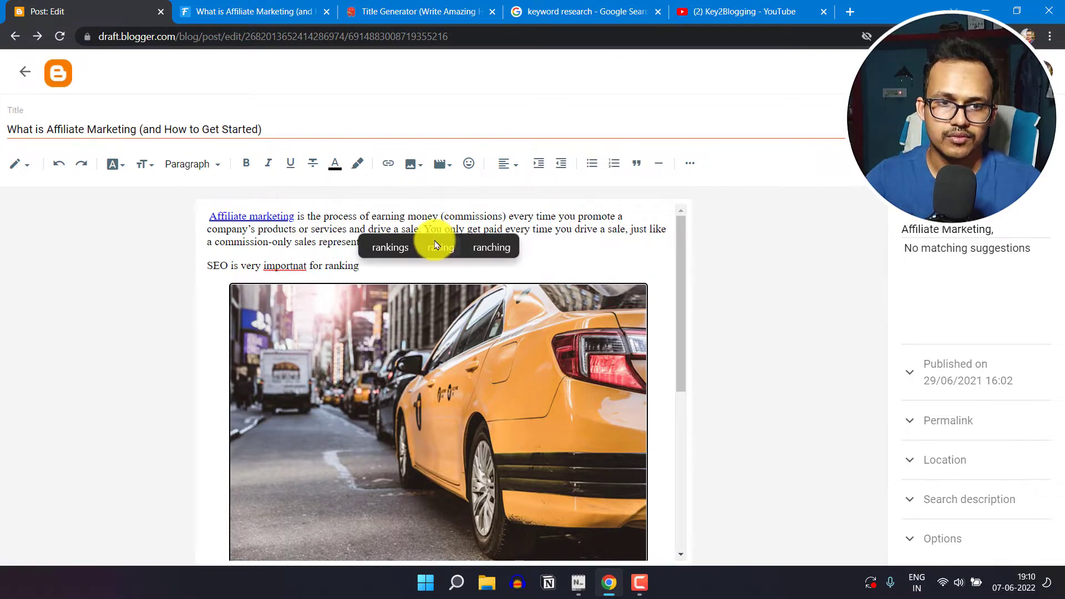
right_click(280, 265)
click(294, 273)
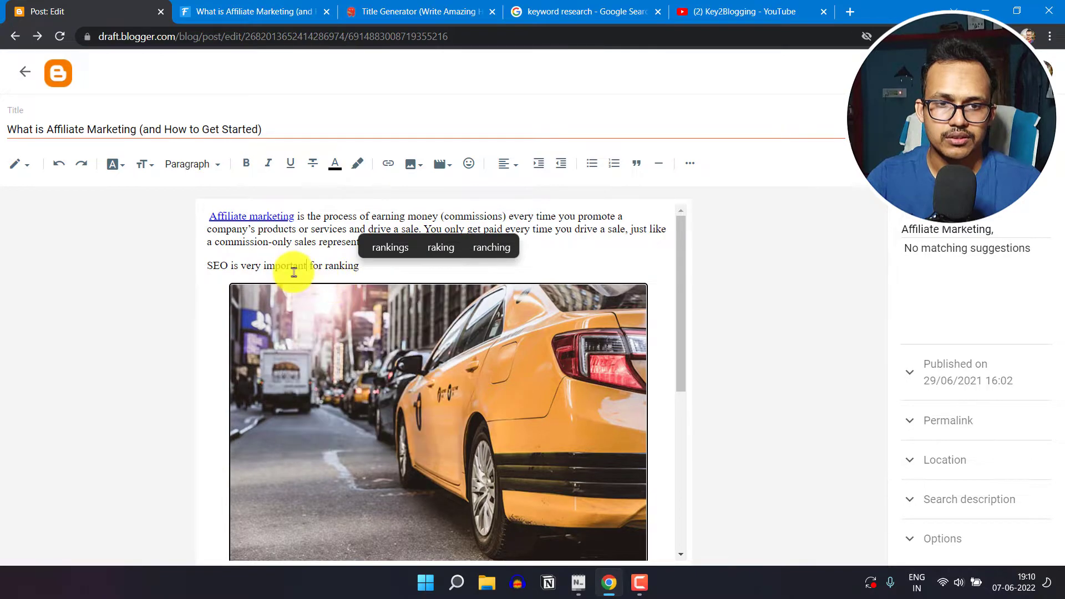
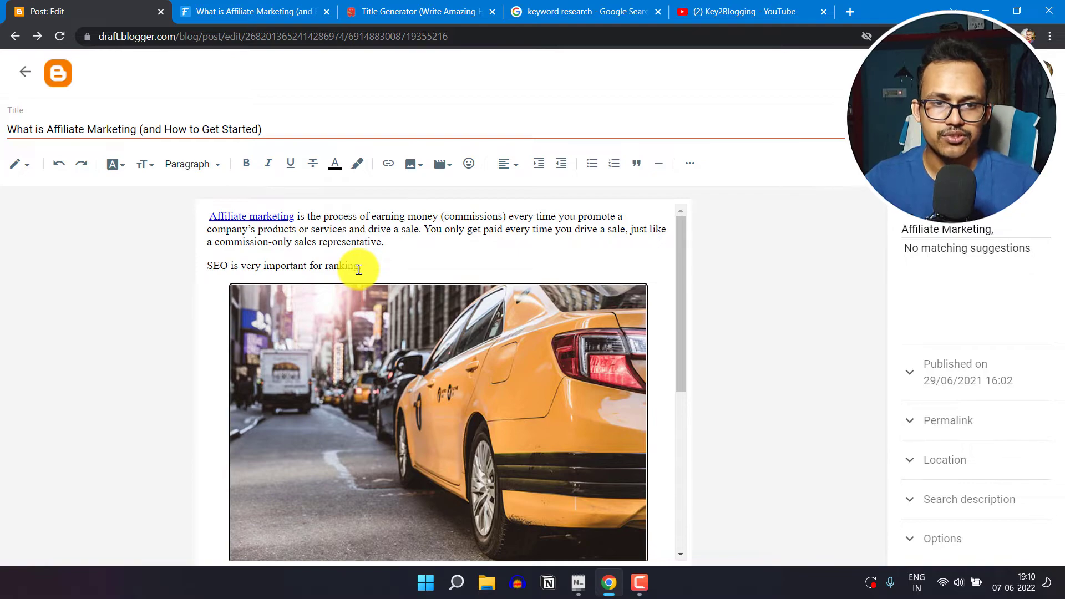
text(.)
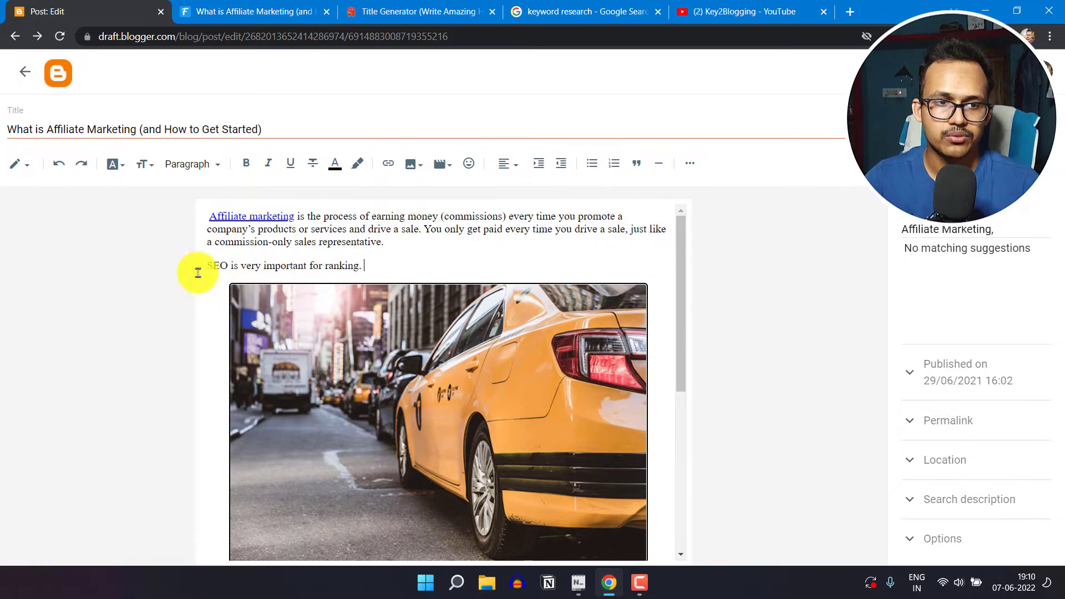
Switch the post to HTML view and insert an opening <abbr> tag directly before "SEO" in the new paragraph
click(20, 164)
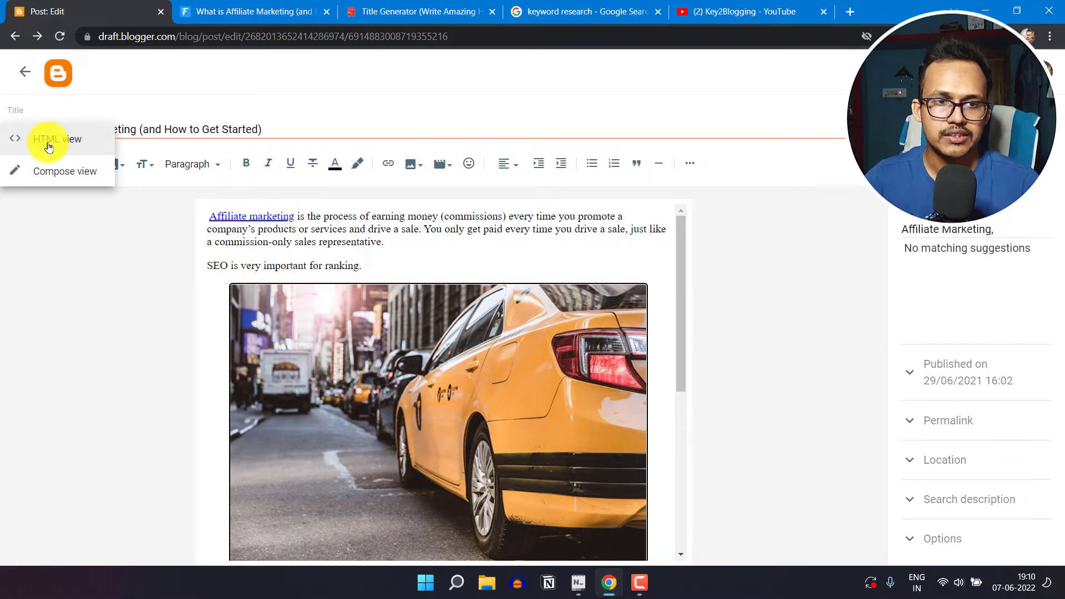
click(49, 146)
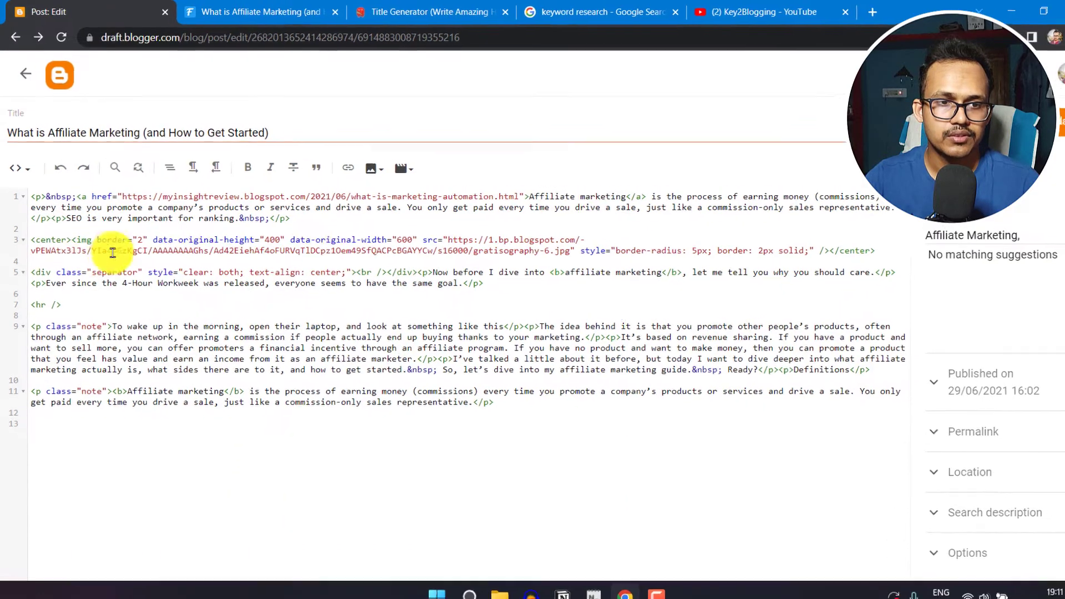
click(89, 296)
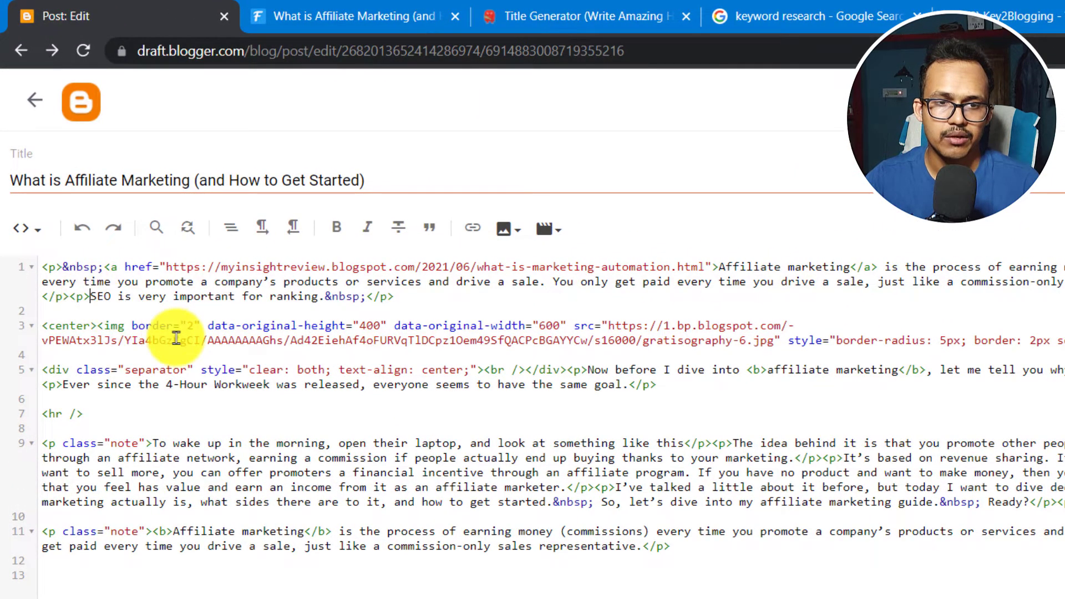
text(<abb)
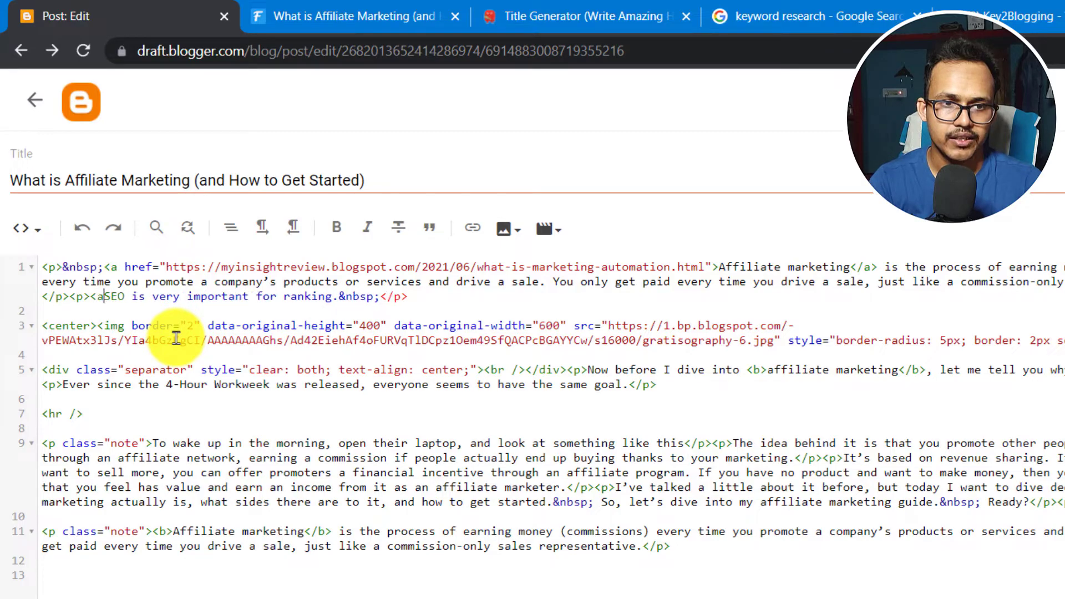
text(r)
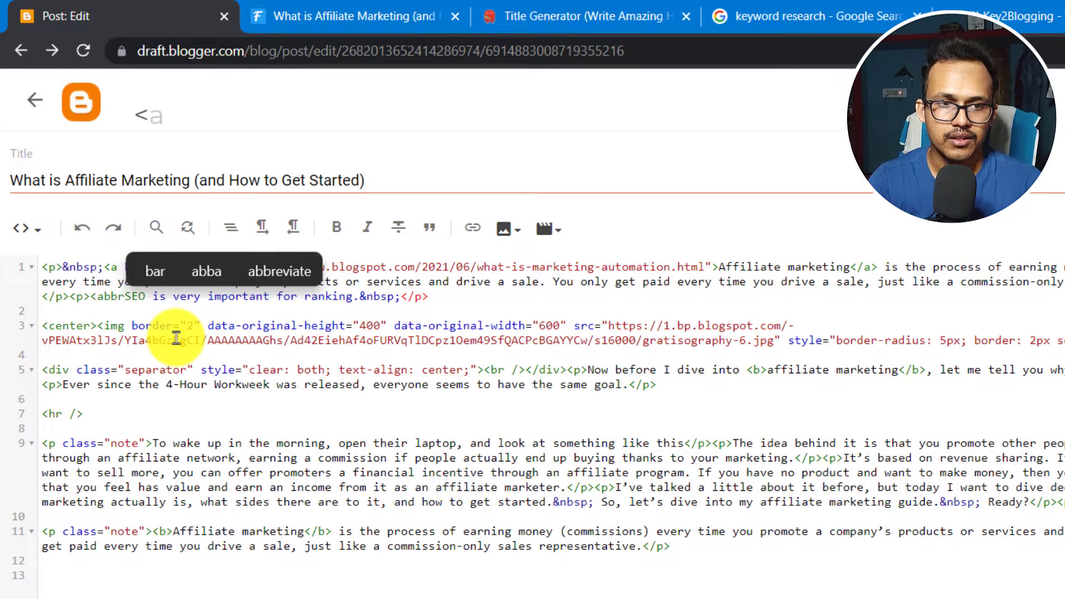
text(>)
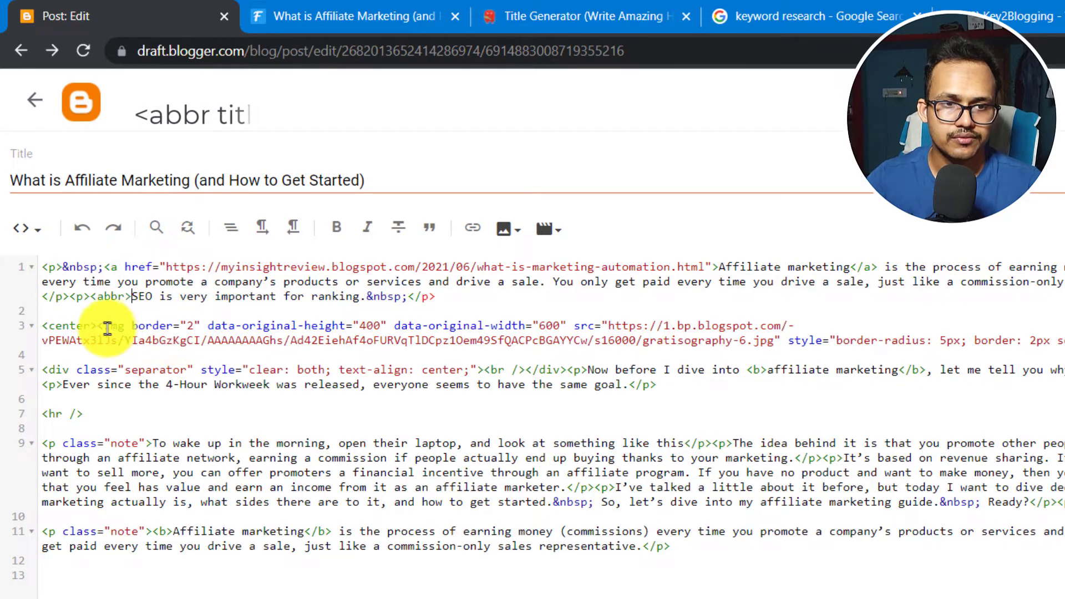
Add the attribute title="Search Engine Optimization" to the opening <abbr> tag before "SEO"
click(125, 296)
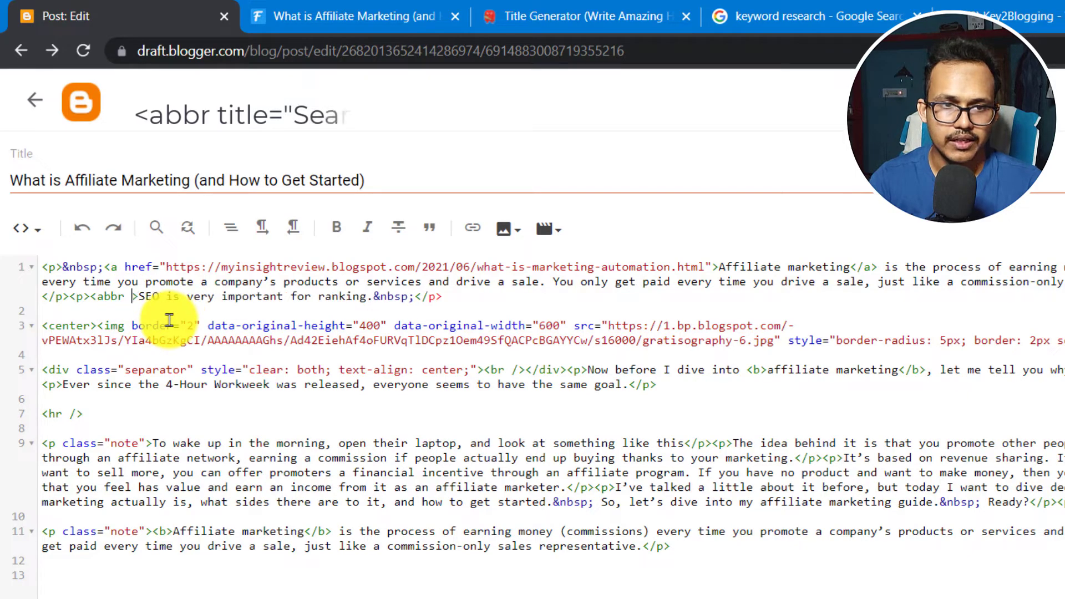
text(title)
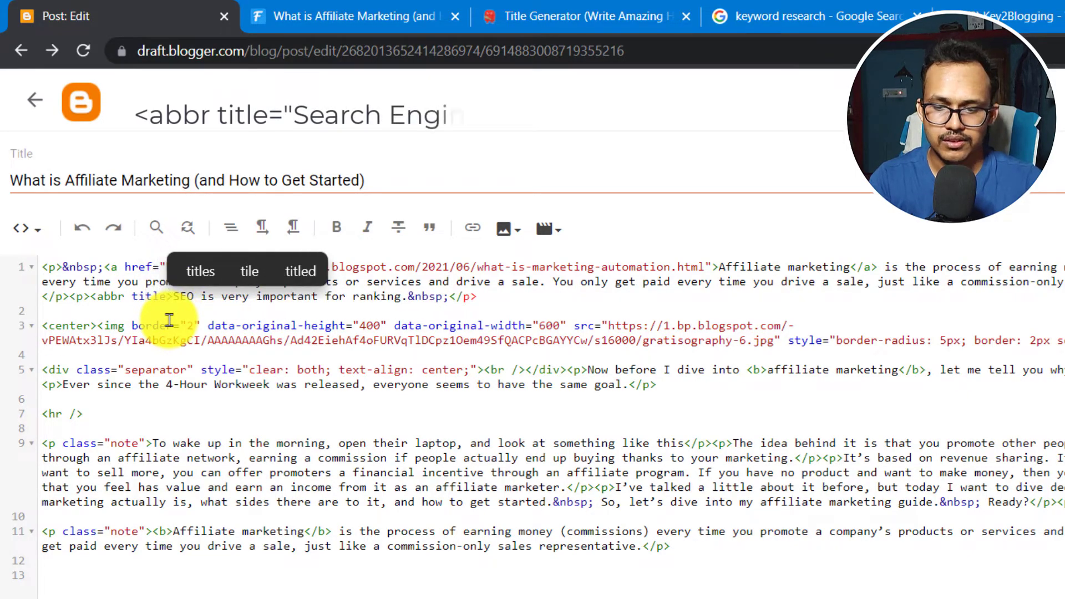
text(=)
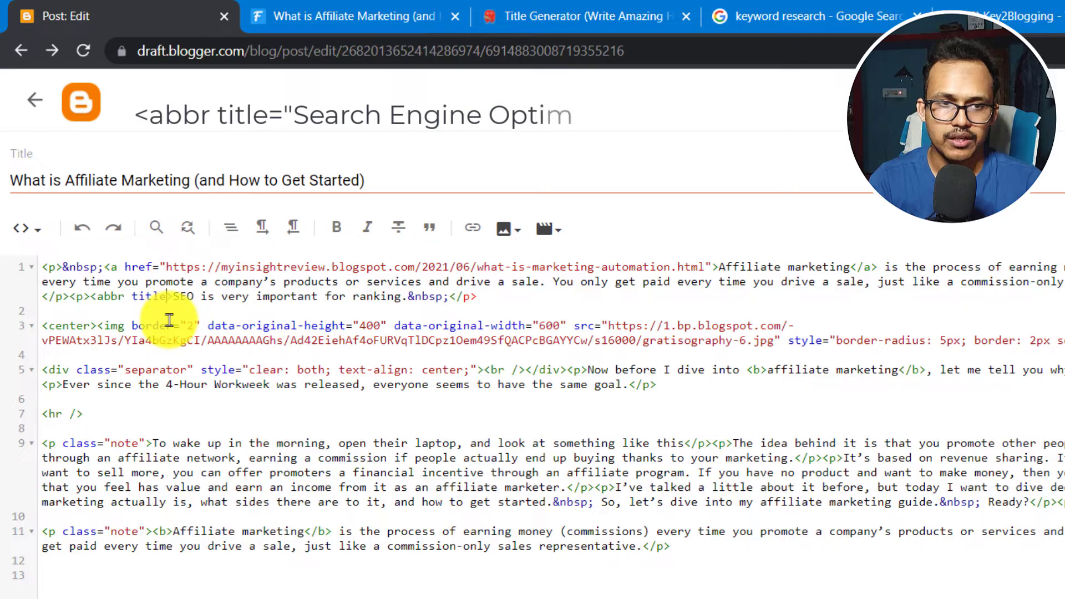
text(")
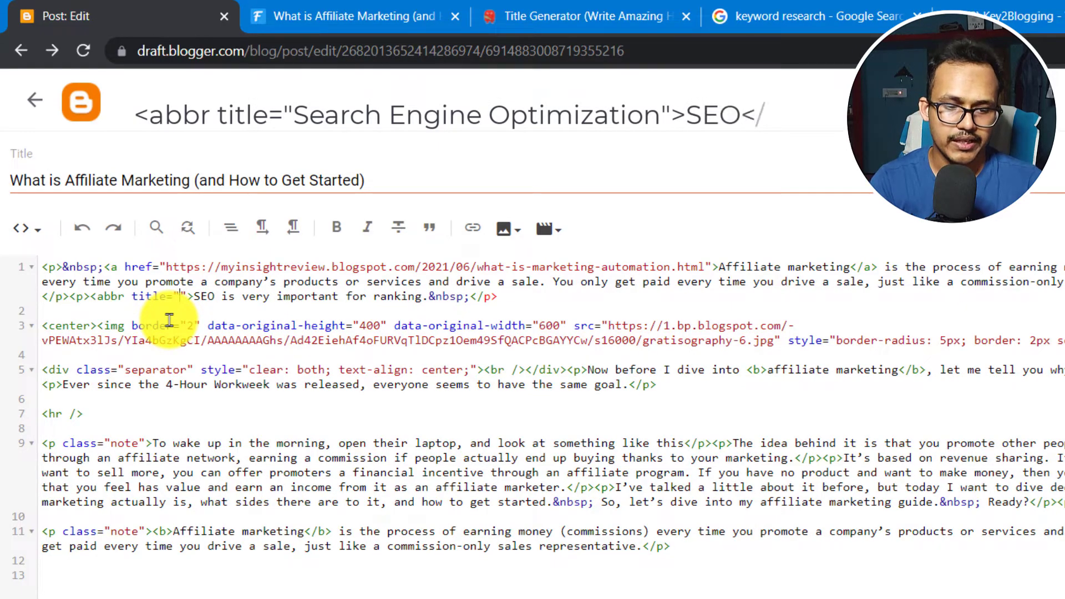
text(SEO)
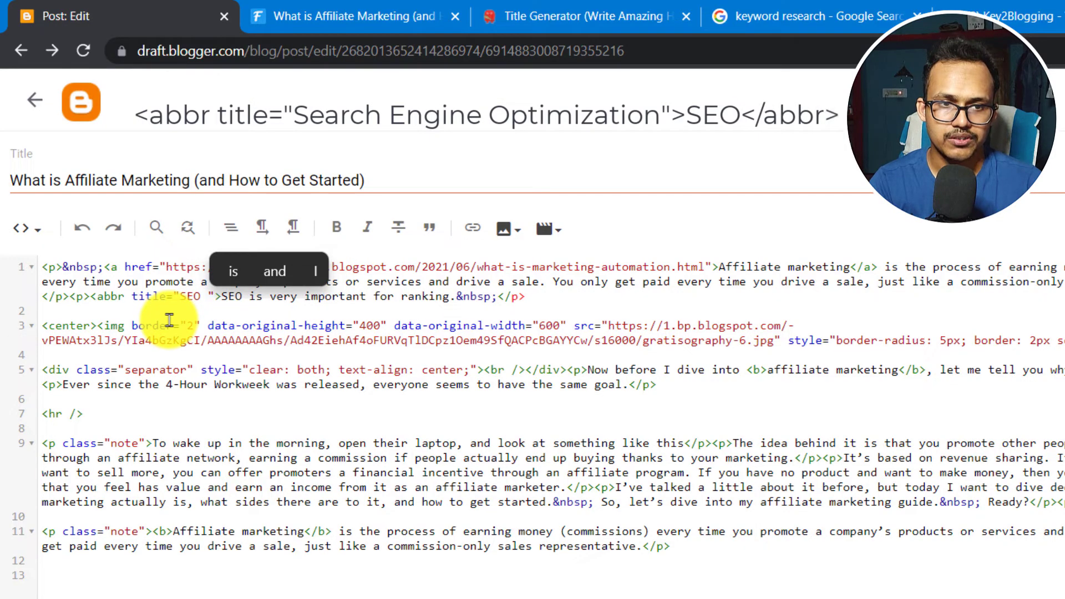
key(BackSpace)
key(BackSpace)
key(BackSpace)
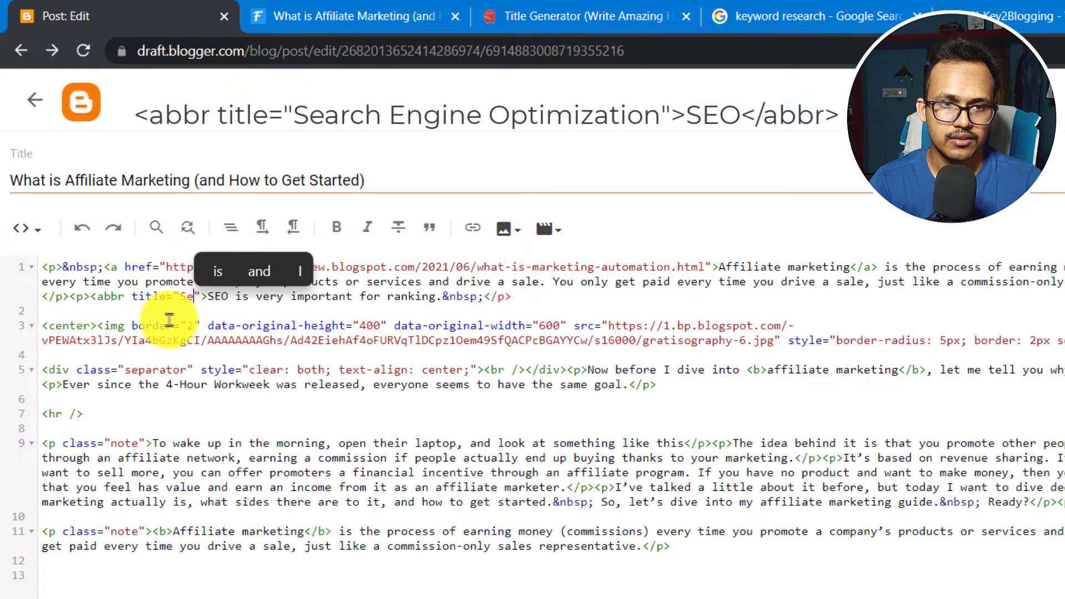
text(earch En)
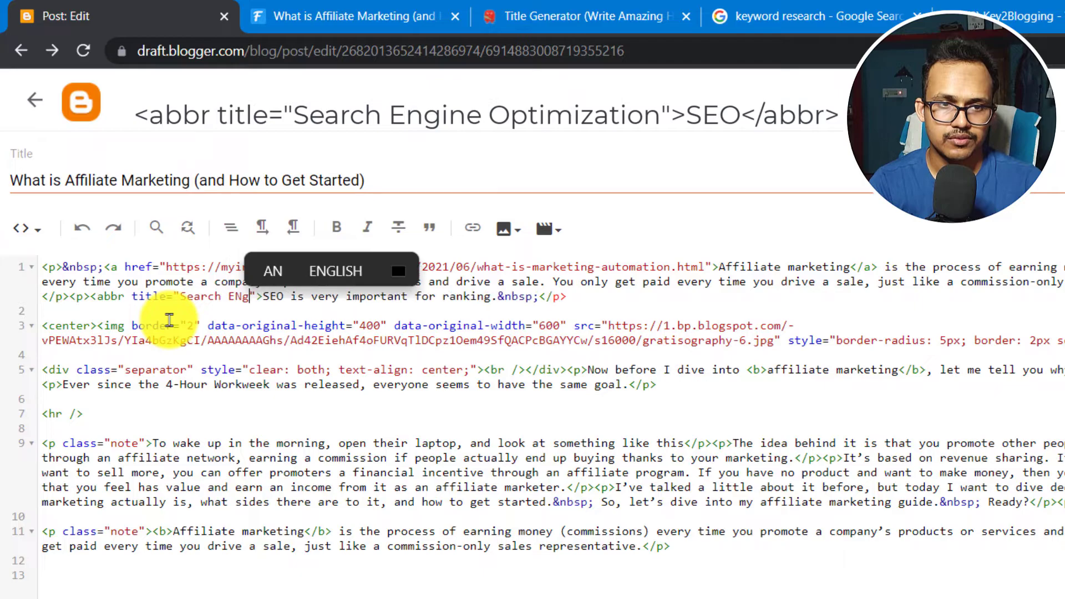
text(gine Optim)
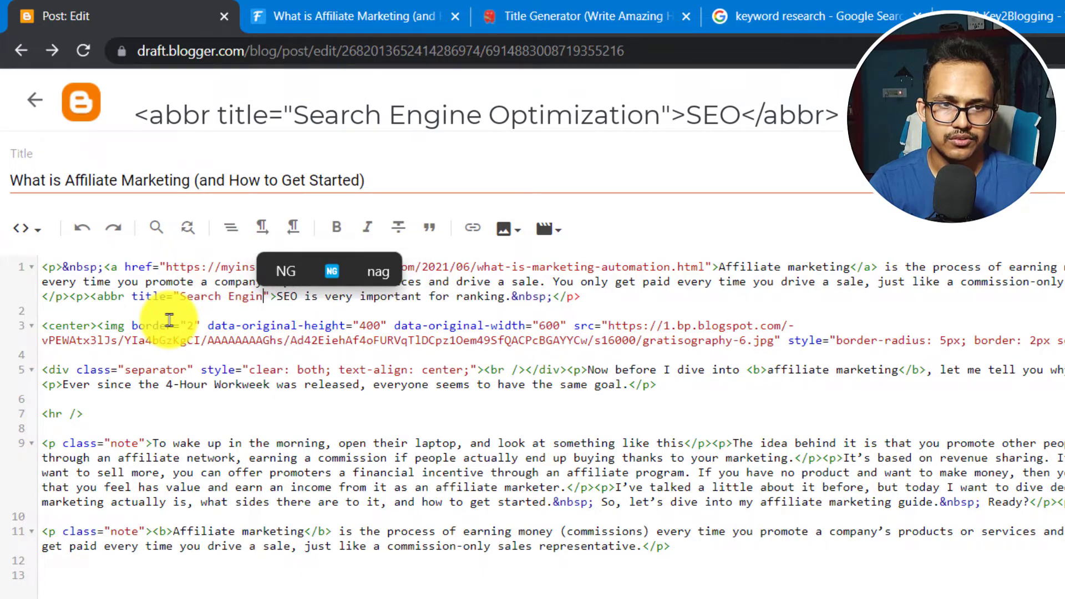
text(ization)
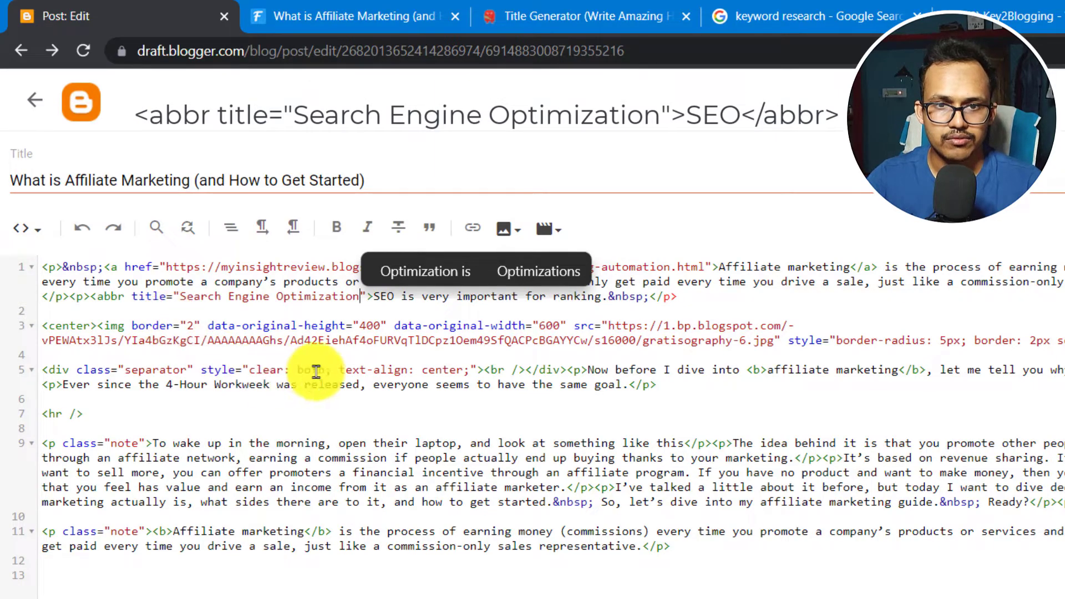
Insert the closing </abbr> tag directly after "SEO" in the new paragraph and save the updated post
click(389, 304)
text(</a)
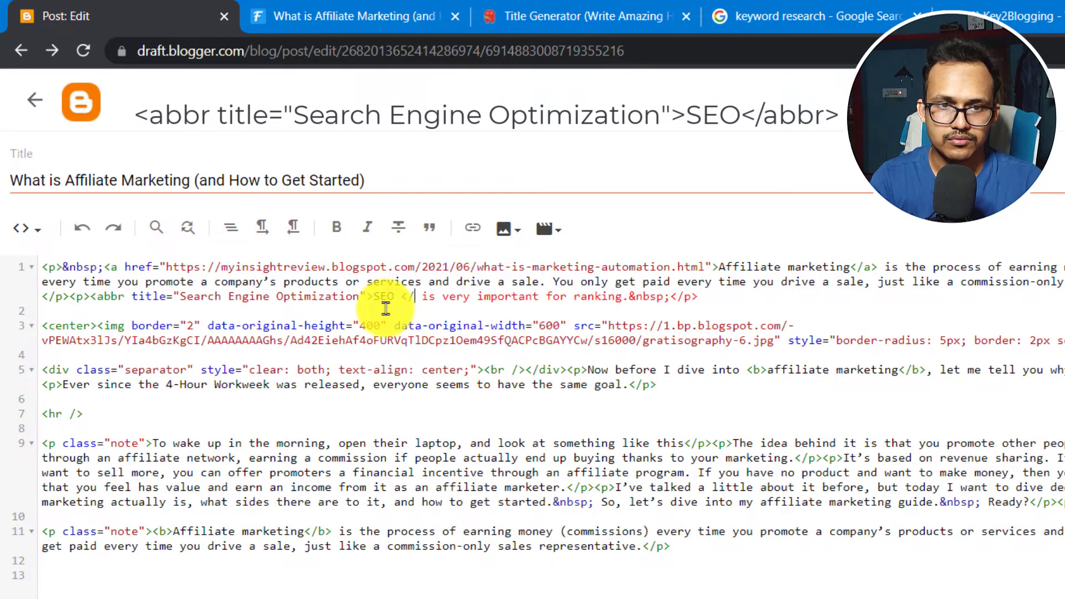
text(bbr)
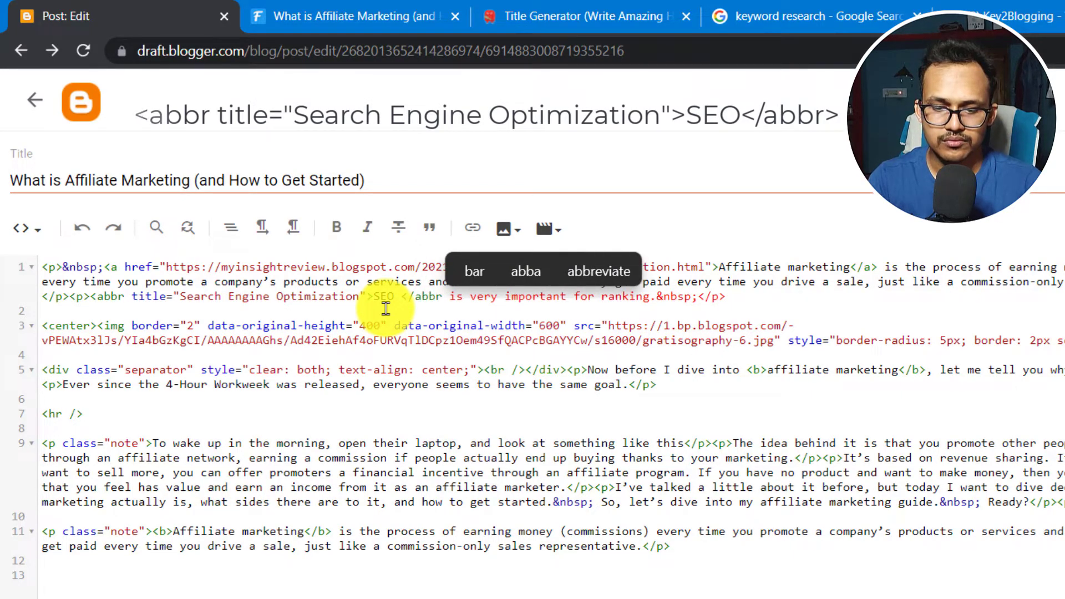
text(>)
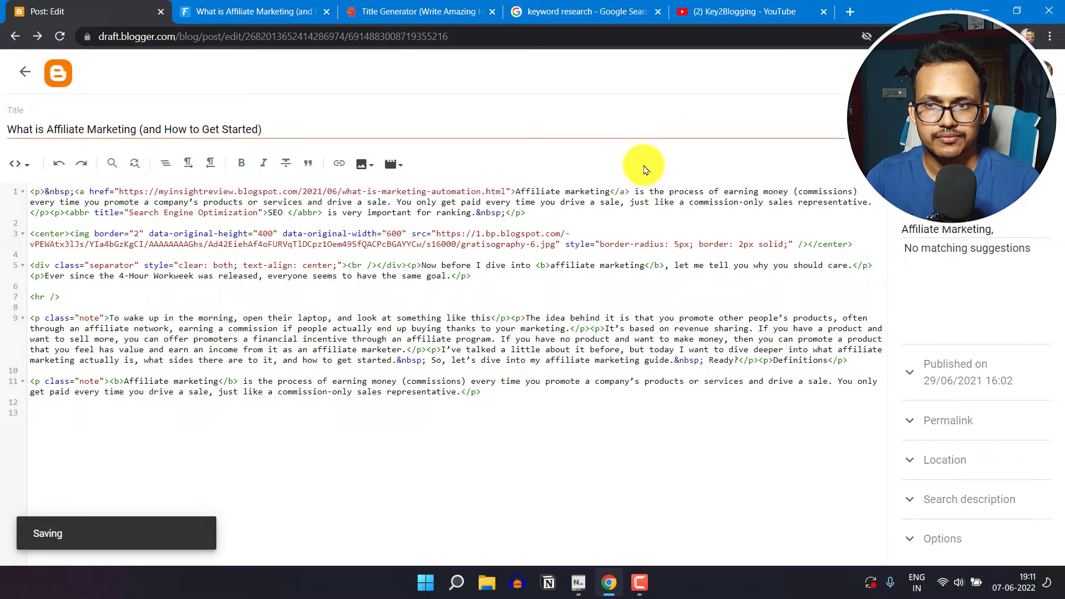
Reload the published affiliate marketing post and check the tooltip on "SEO" in the paragraph above the image
click(254, 12)
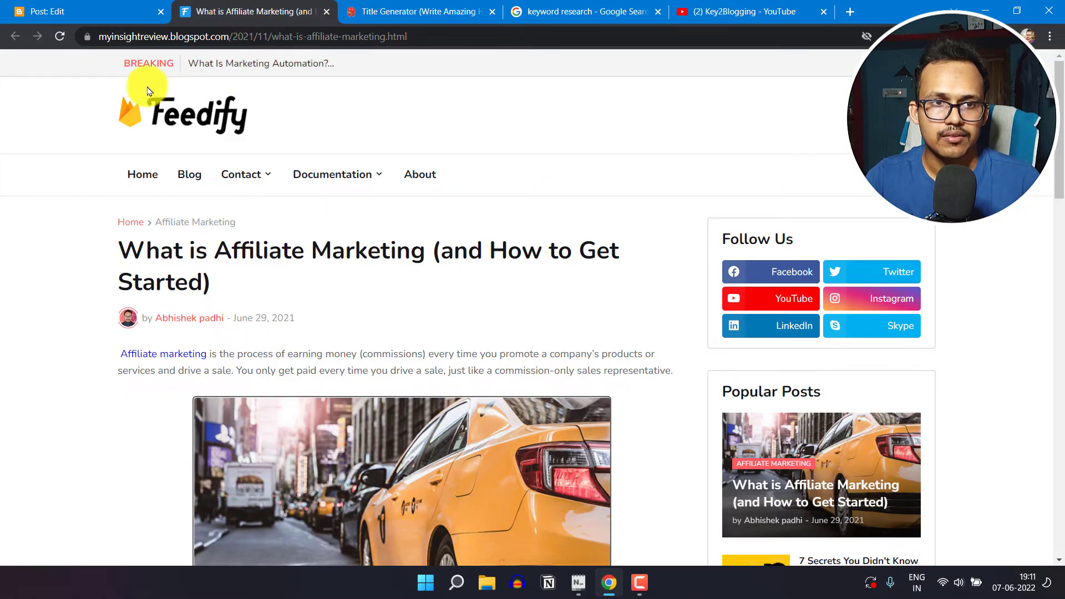
click(61, 39)
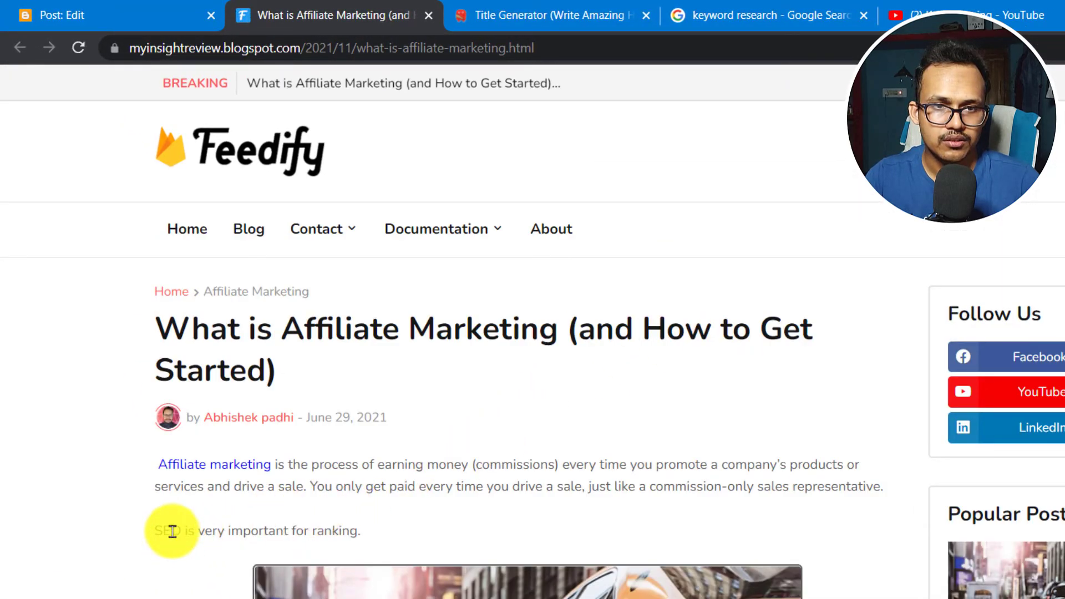
mouse_move(172, 531)
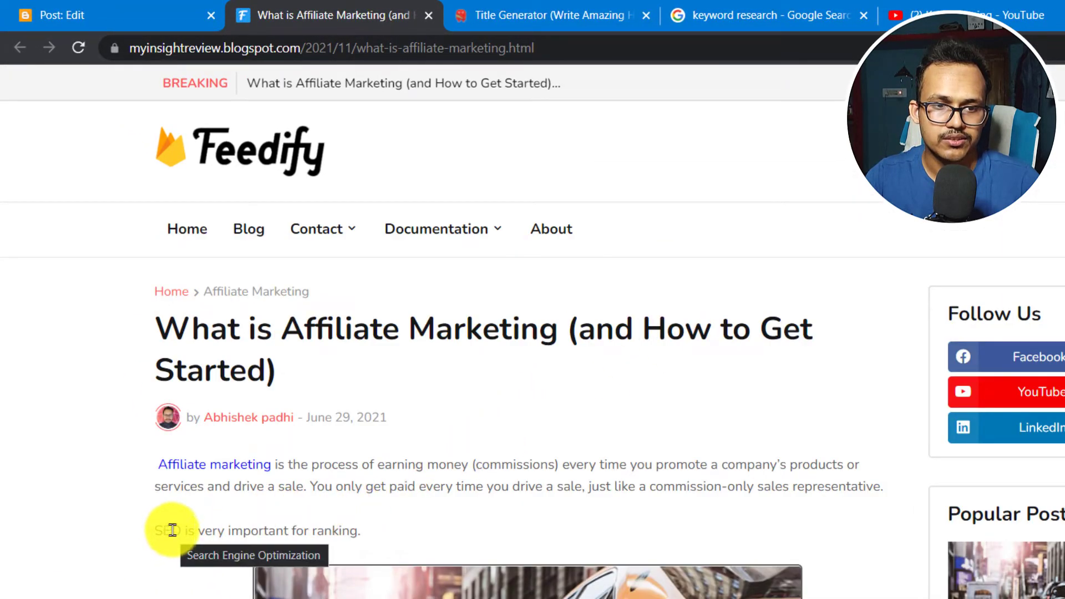